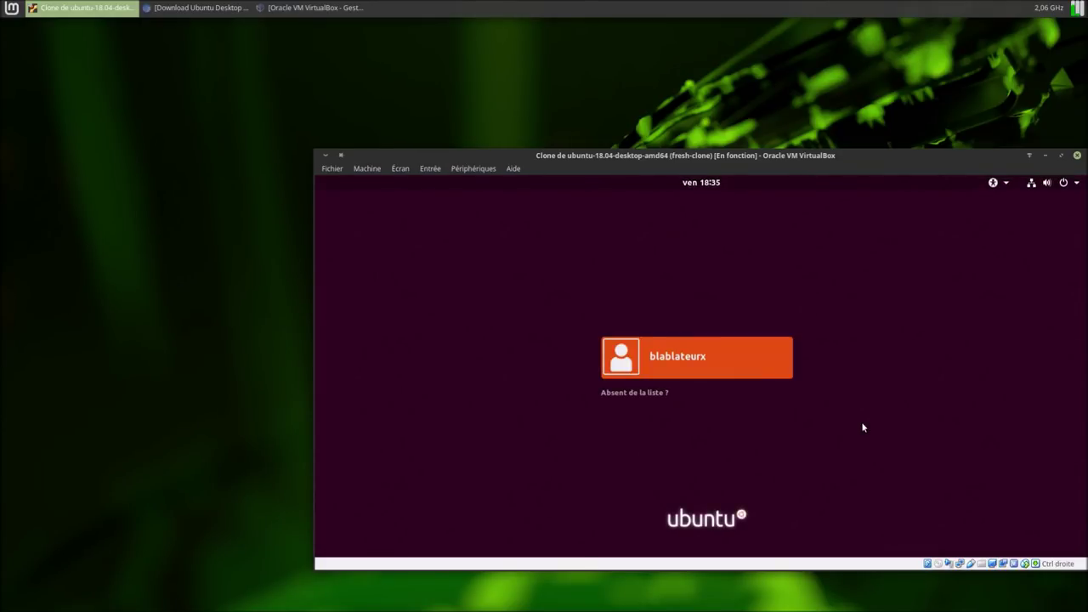
- Log in to the Ubuntu session by entering the account password, and move the virtual machine window nearer the screen centre
{"action": "left_click_drag", "start_coordinate": [713, 153], "coordinate": [570, 96]}
{"action": "left_click", "coordinate": [521, 317]}
{"action": "type", "text": "•"}
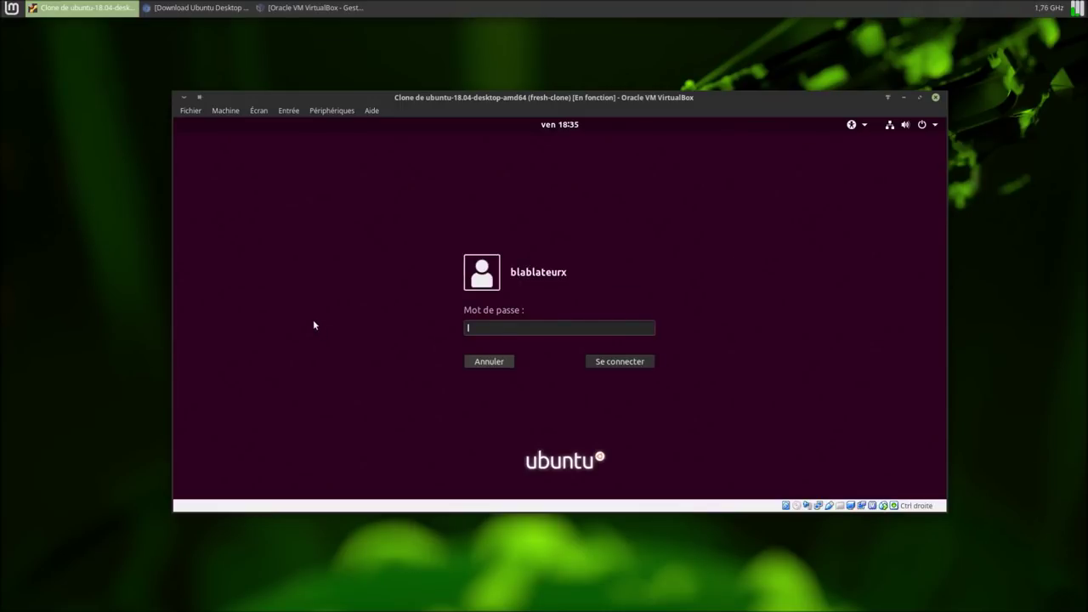
{"action": "type", "text": "•••••"}
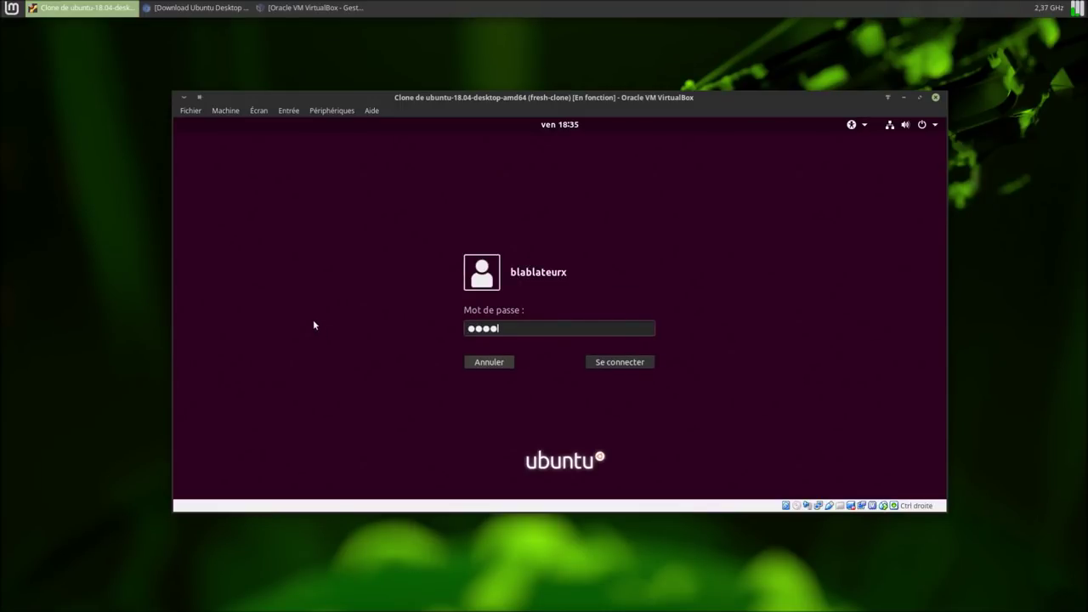
{"action": "key", "text": "Return"}
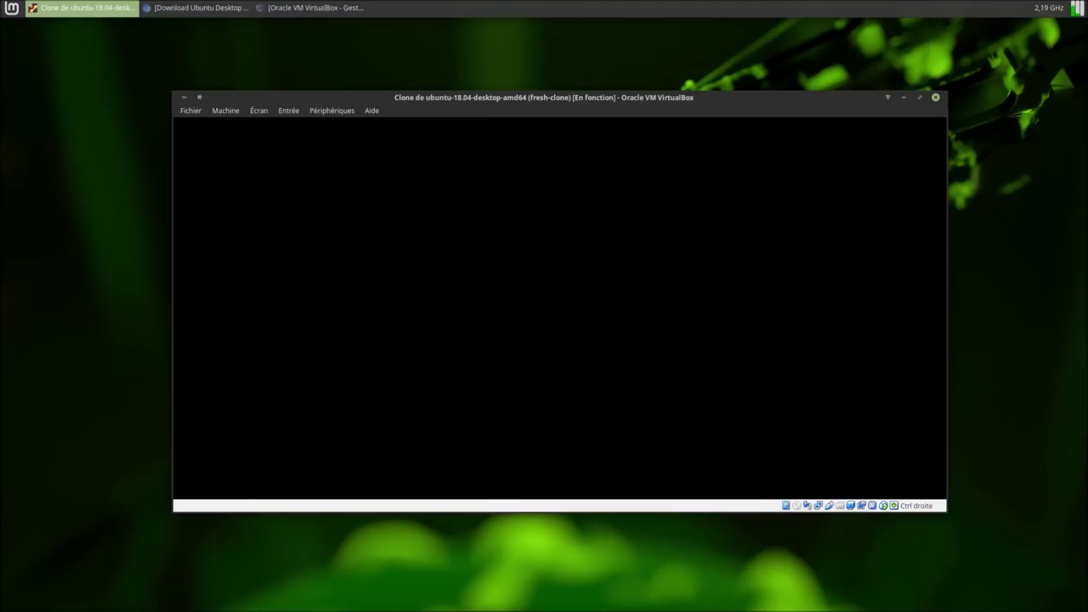
{"action": "left_click_drag", "start_coordinate": [709, 102], "coordinate": [693, 107]}
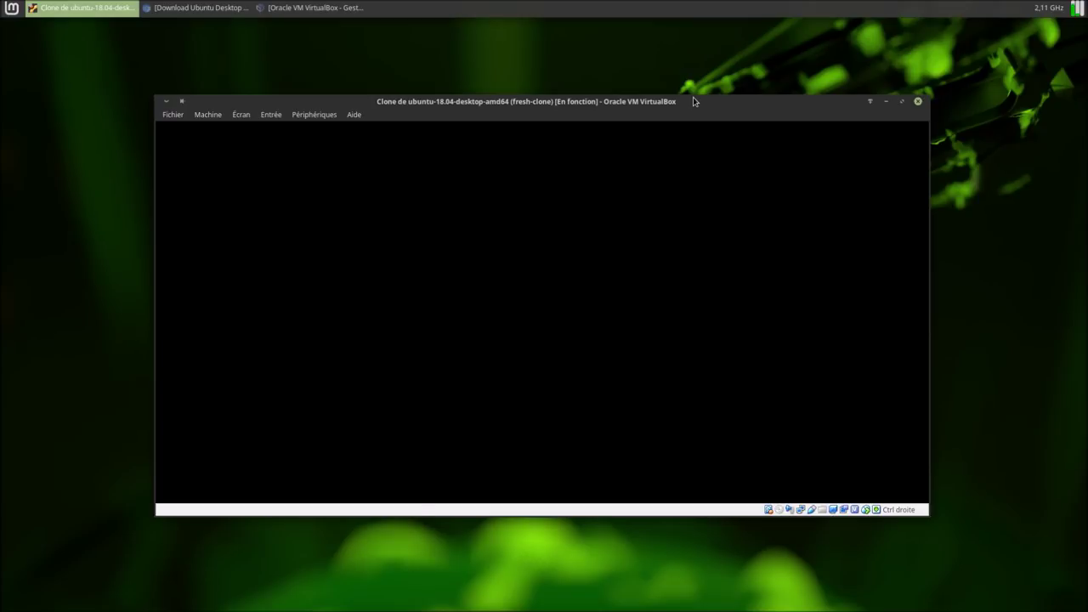
{"action": "left_click_drag", "start_coordinate": [692, 99], "coordinate": [676, 80]}
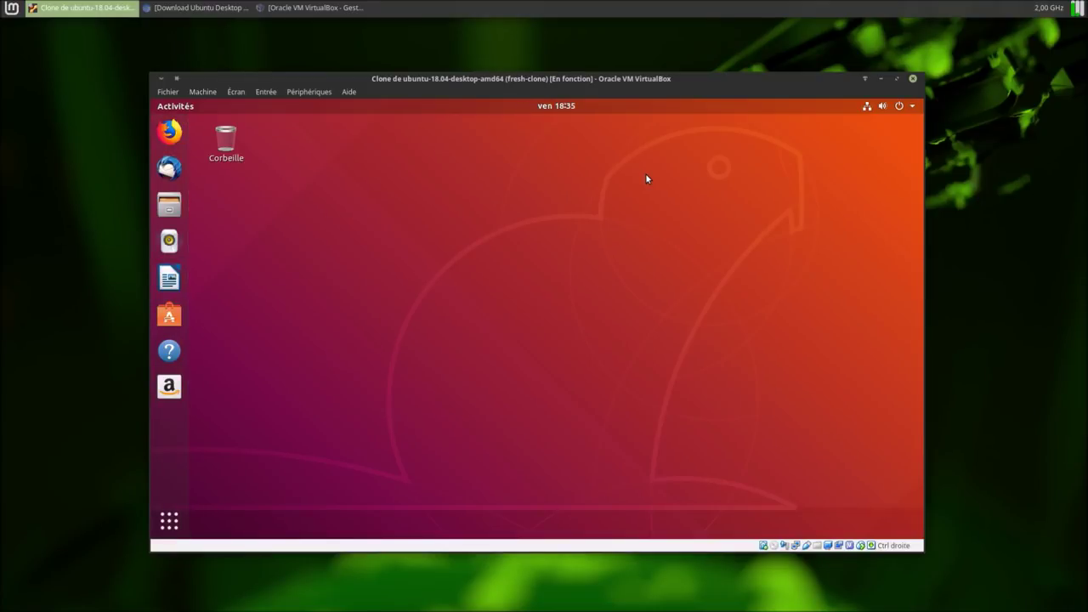
- Search the applications for "ter", open Terminal and list the installed snaps with "snap list"
{"action": "left_click", "coordinate": [173, 521]}
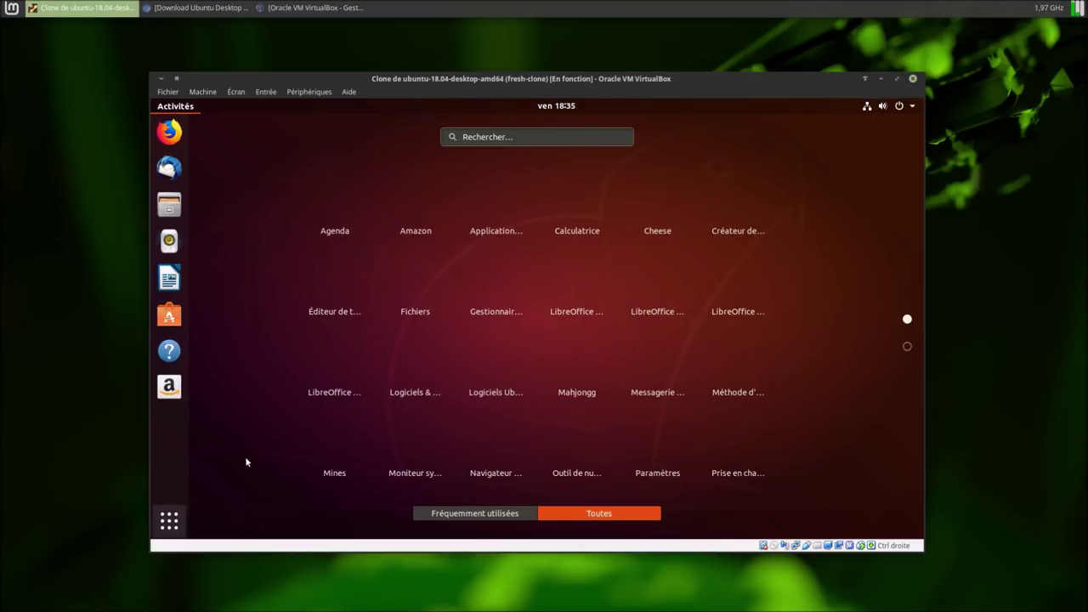
{"action": "type", "text": "ter"}
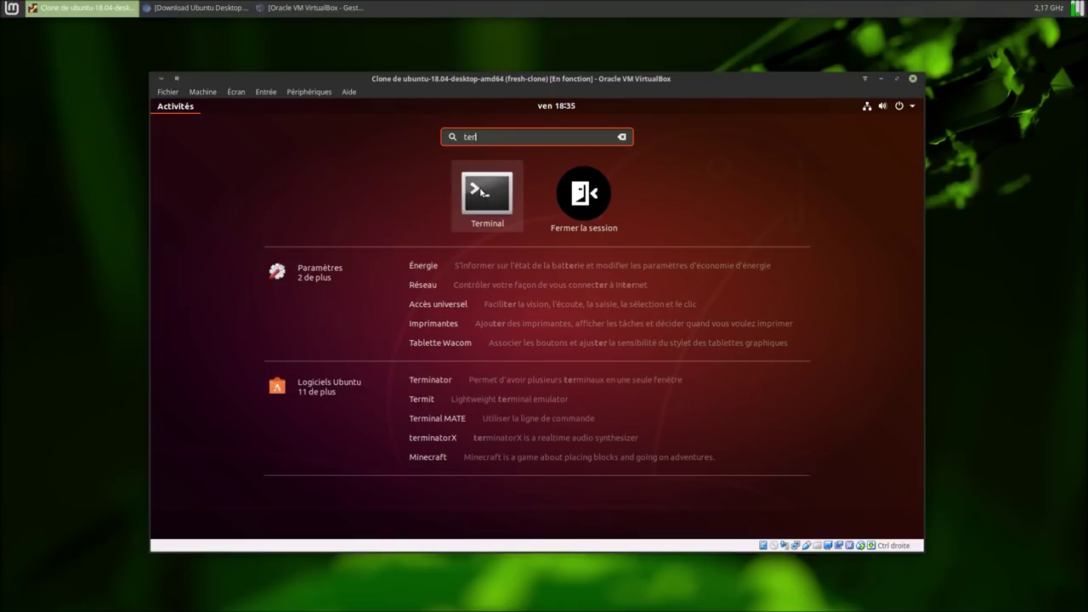
{"action": "left_click", "coordinate": [481, 193]}
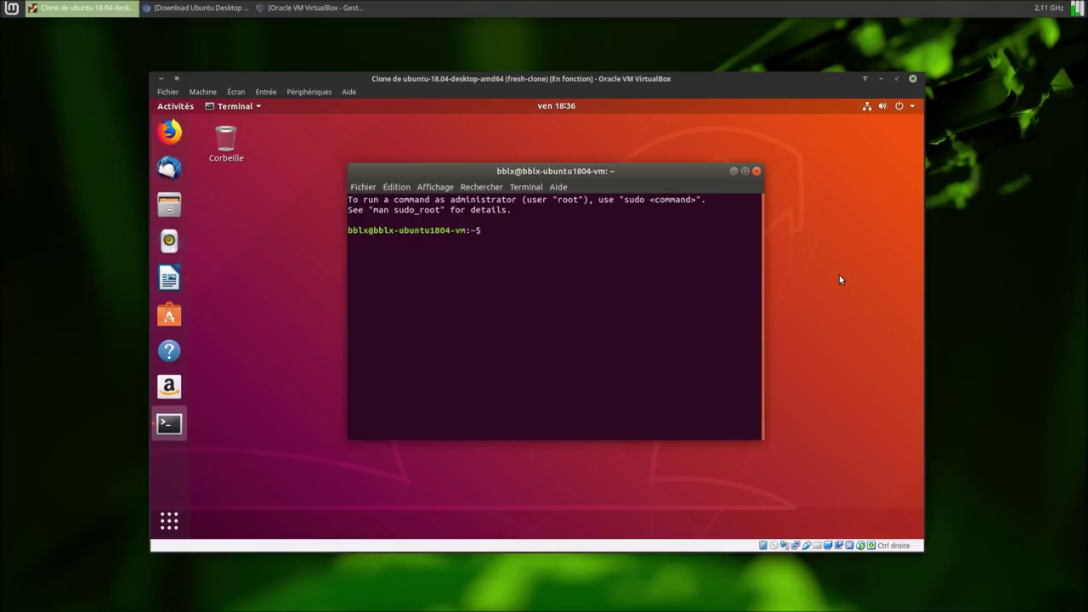
{"action": "type", "text": "snap list"}
{"action": "key", "text": "Return"}
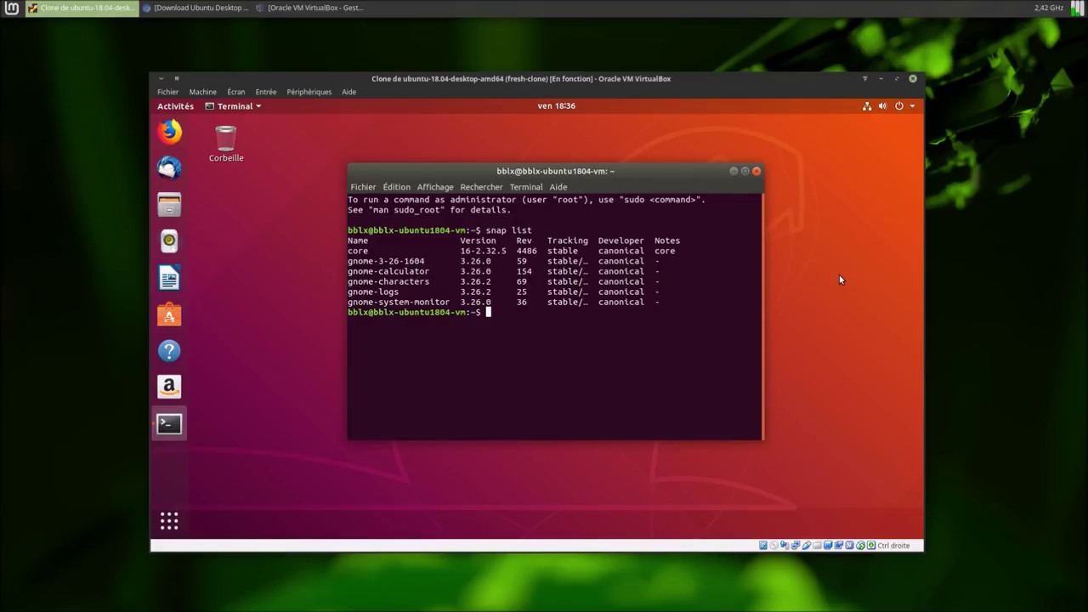
- Launch Moniteur système from the applications overview, move its window for viewing, and close it
{"action": "left_click", "coordinate": [169, 522]}
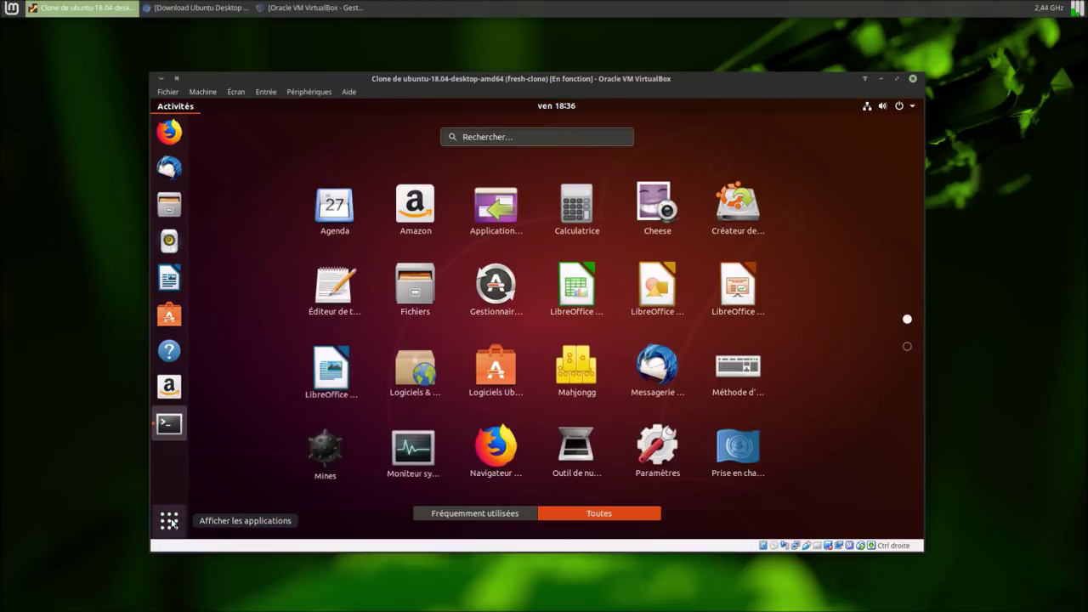
{"action": "left_click", "coordinate": [420, 443]}
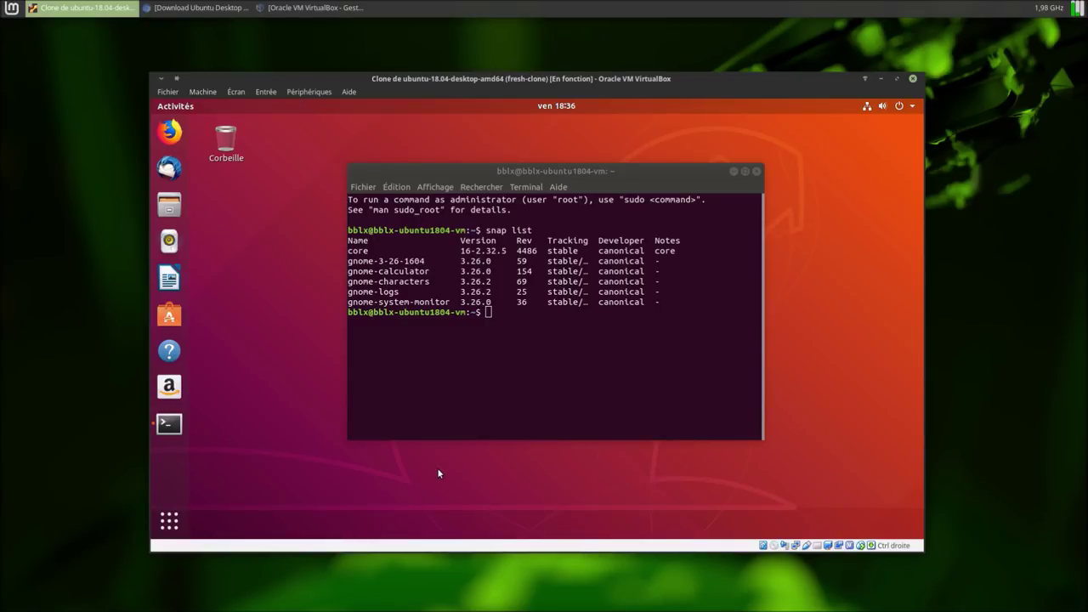
{"action": "left_click", "coordinate": [170, 520]}
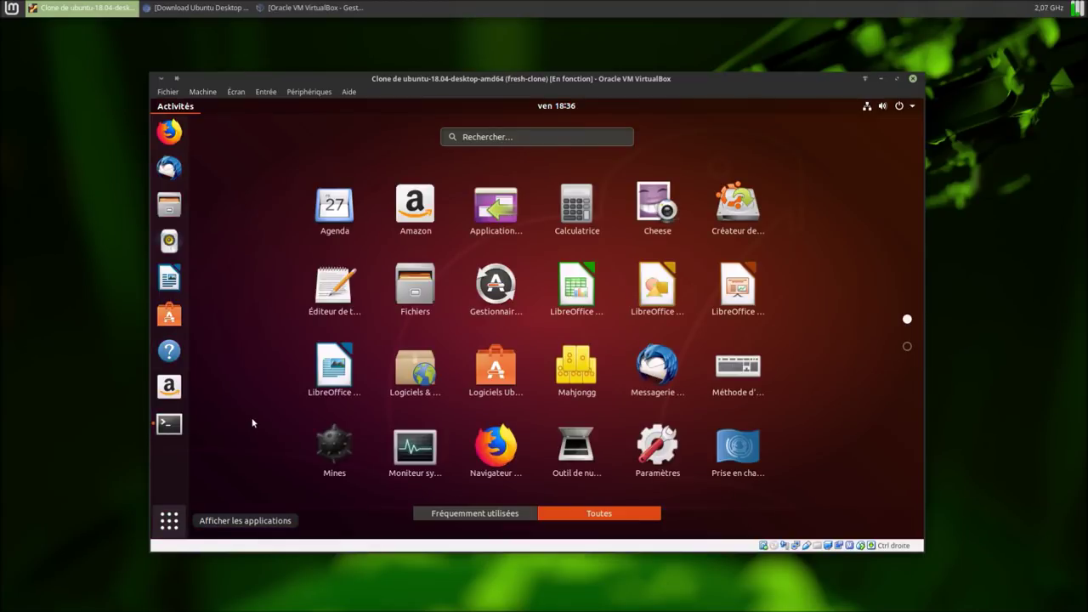
{"action": "left_click", "coordinate": [400, 454]}
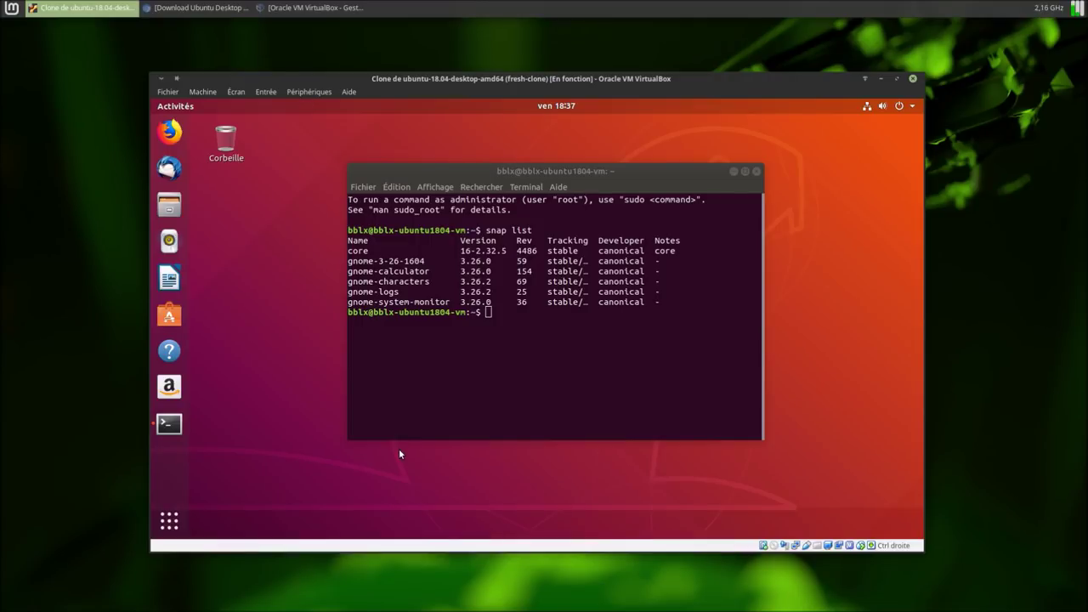
{"action": "left_click", "coordinate": [167, 517]}
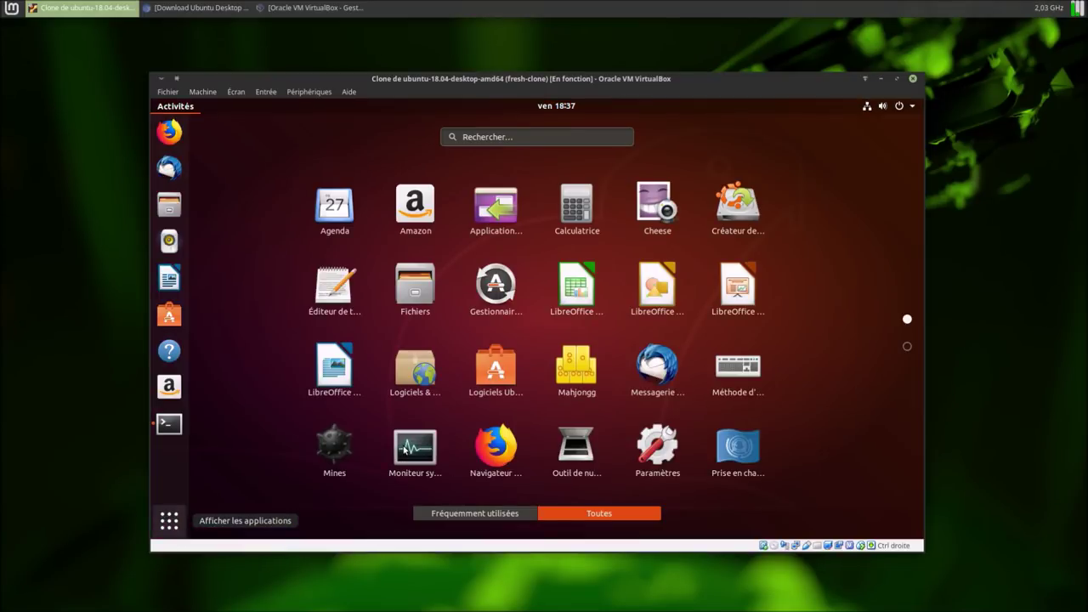
{"action": "left_click", "coordinate": [406, 451]}
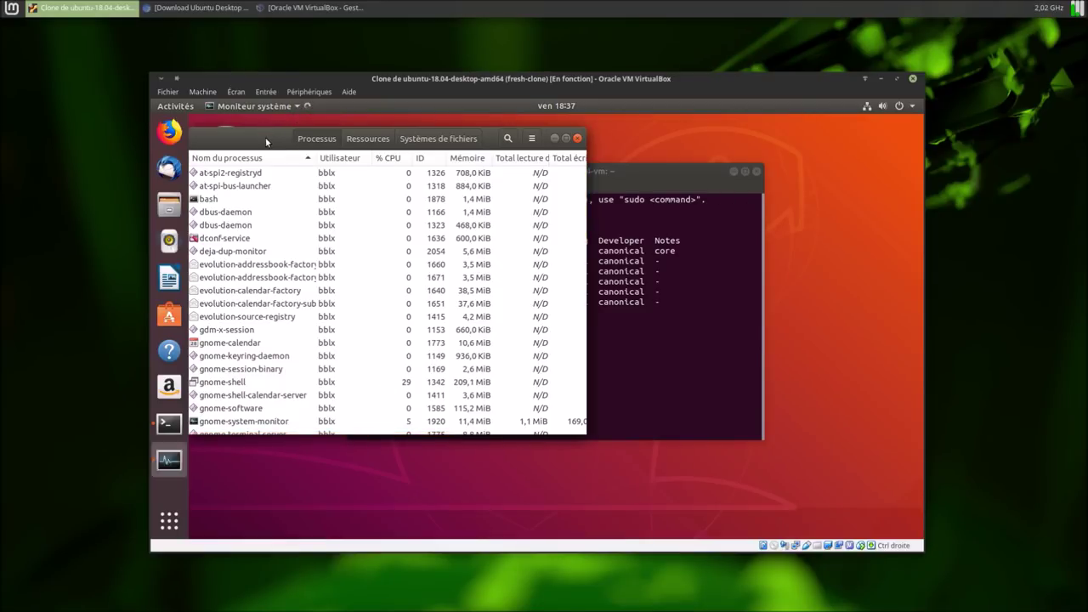
{"action": "left_click_drag", "start_coordinate": [266, 142], "coordinate": [394, 198]}
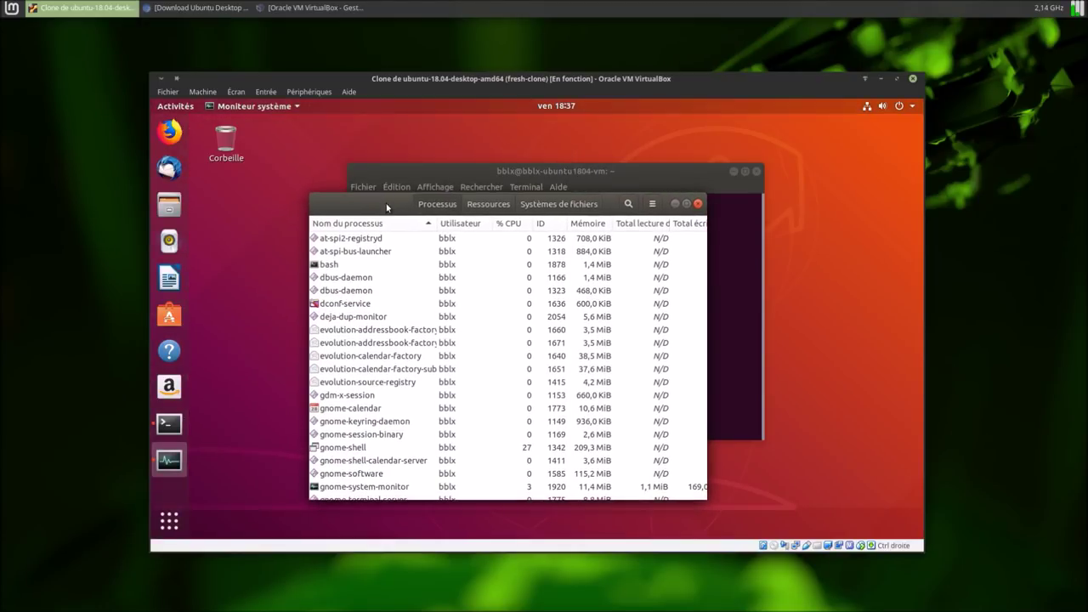
{"action": "left_click", "coordinate": [698, 205]}
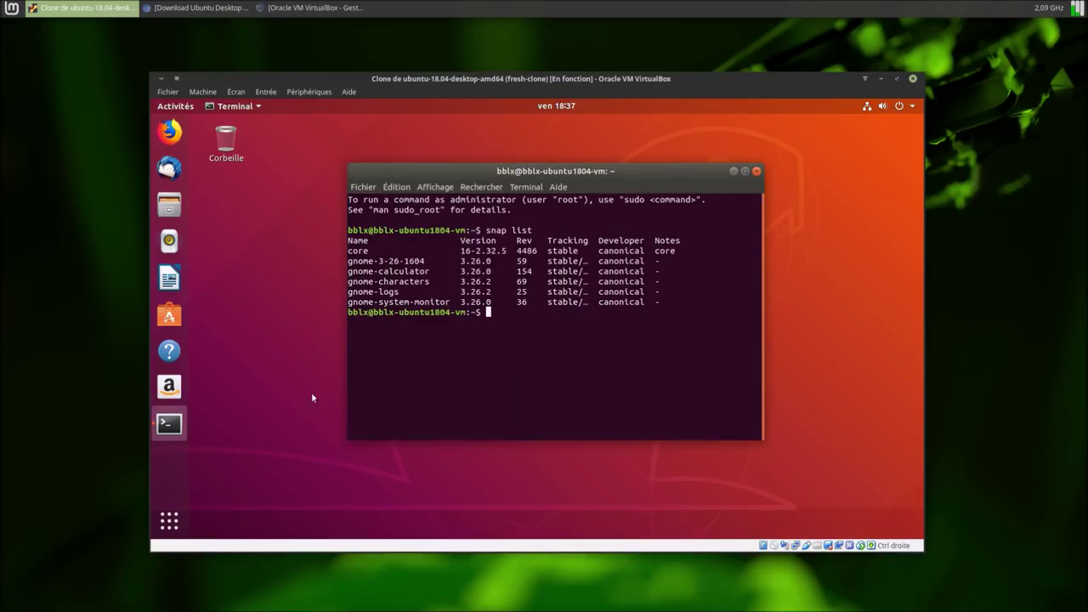
- Search the applications for "cal" and launch Calculatrice
{"action": "left_click", "coordinate": [176, 521]}
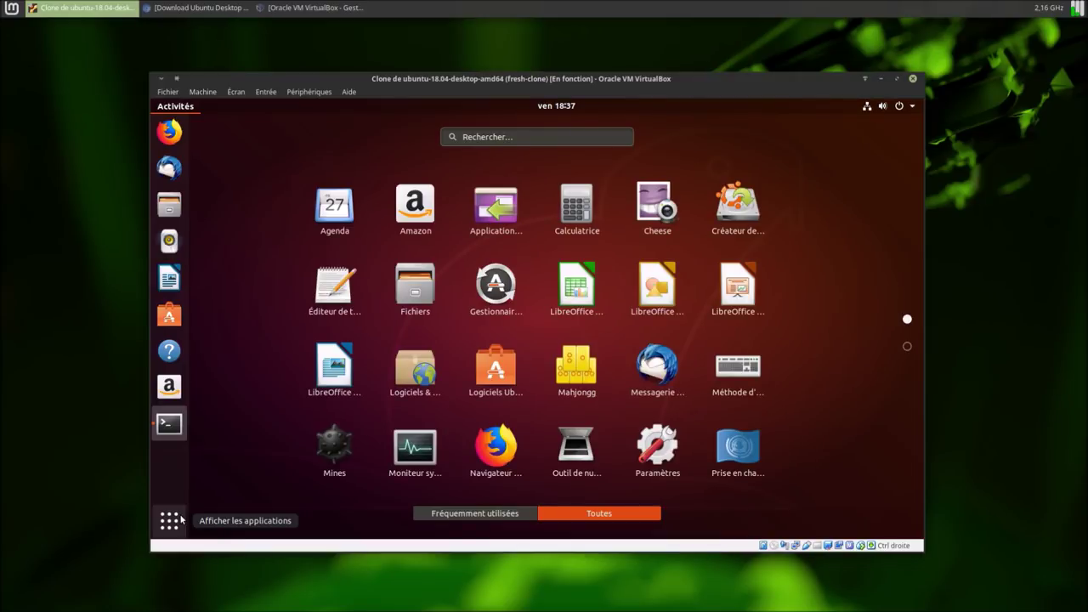
{"action": "type", "text": "cal"}
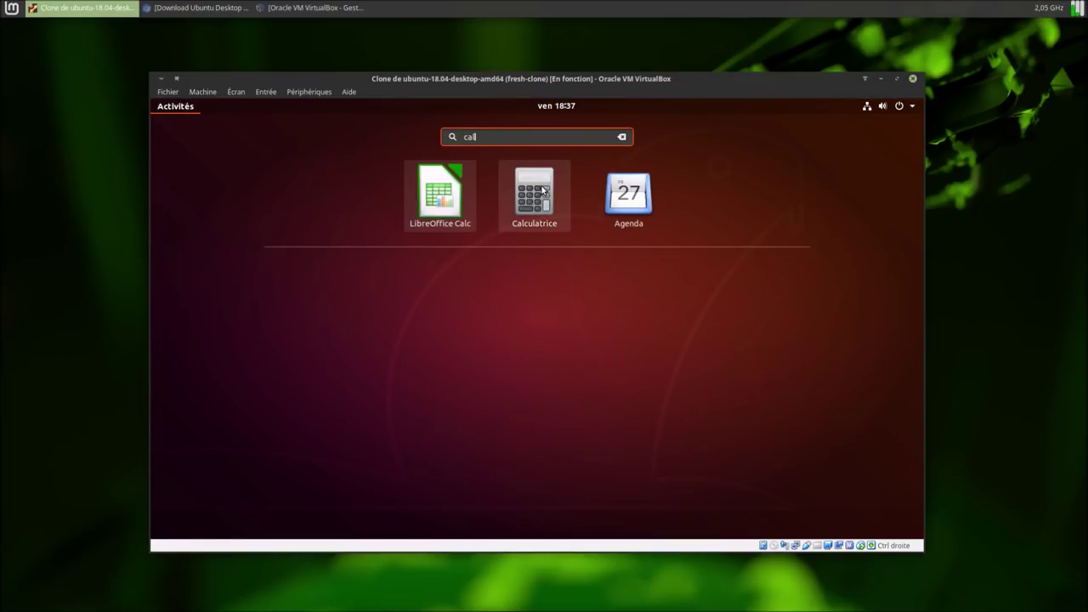
{"action": "left_click", "coordinate": [543, 191]}
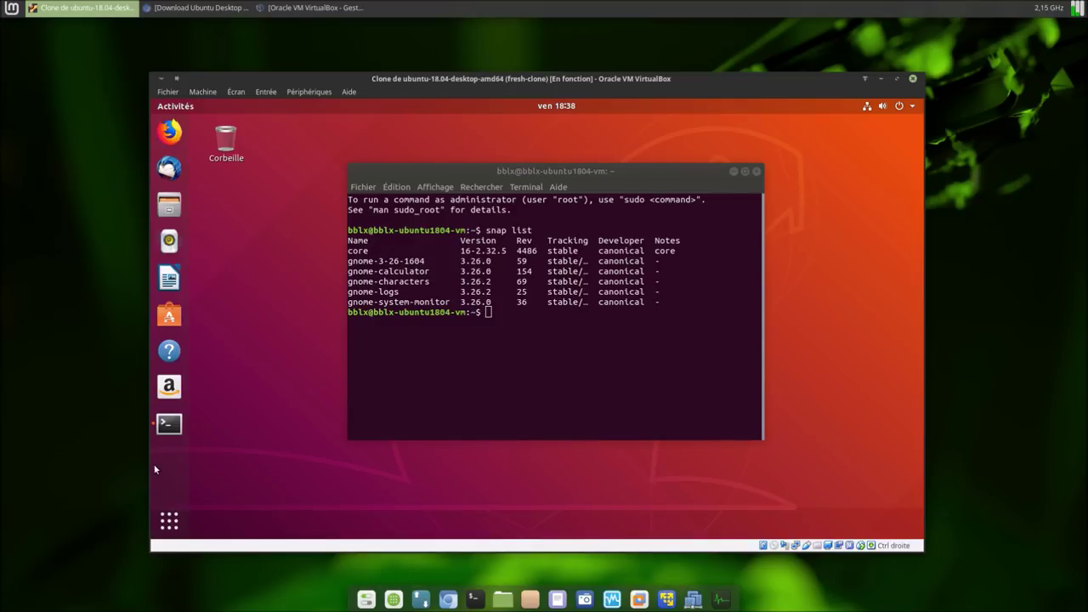
- Launch Calculatrice a second time through the application search, and close both calculator windows
{"action": "left_click", "coordinate": [169, 518]}
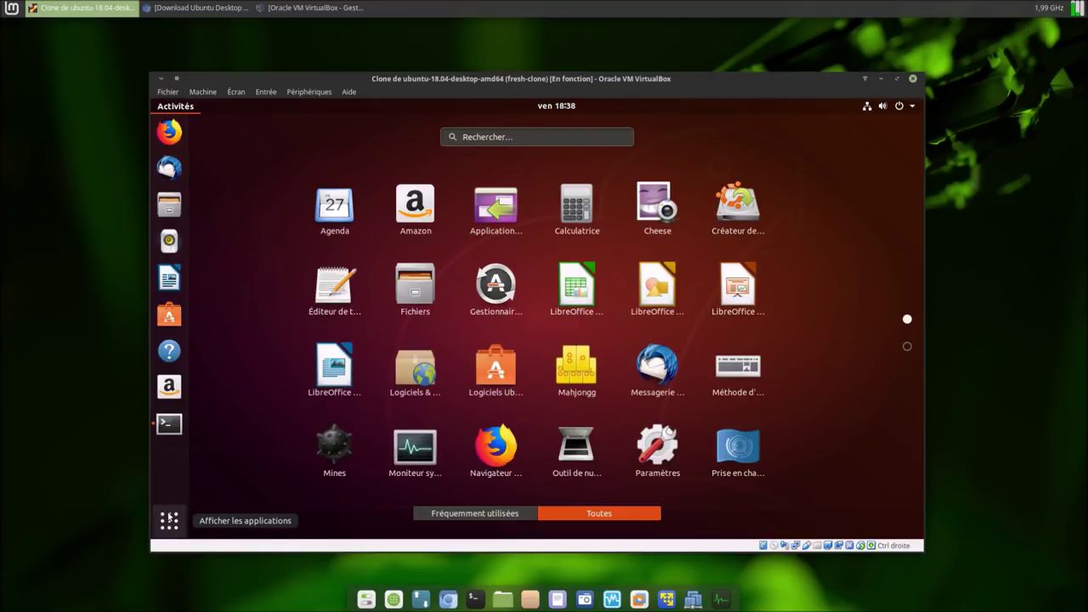
{"action": "type", "text": "d"}
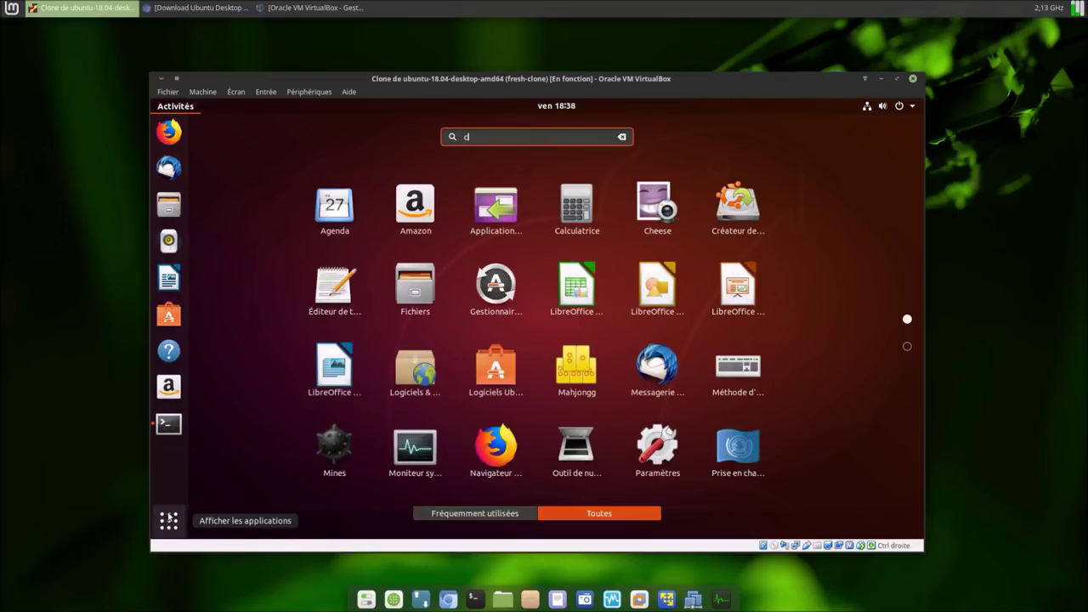
{"action": "key", "text": "BackSpace"}
{"action": "type", "text": "cad"}
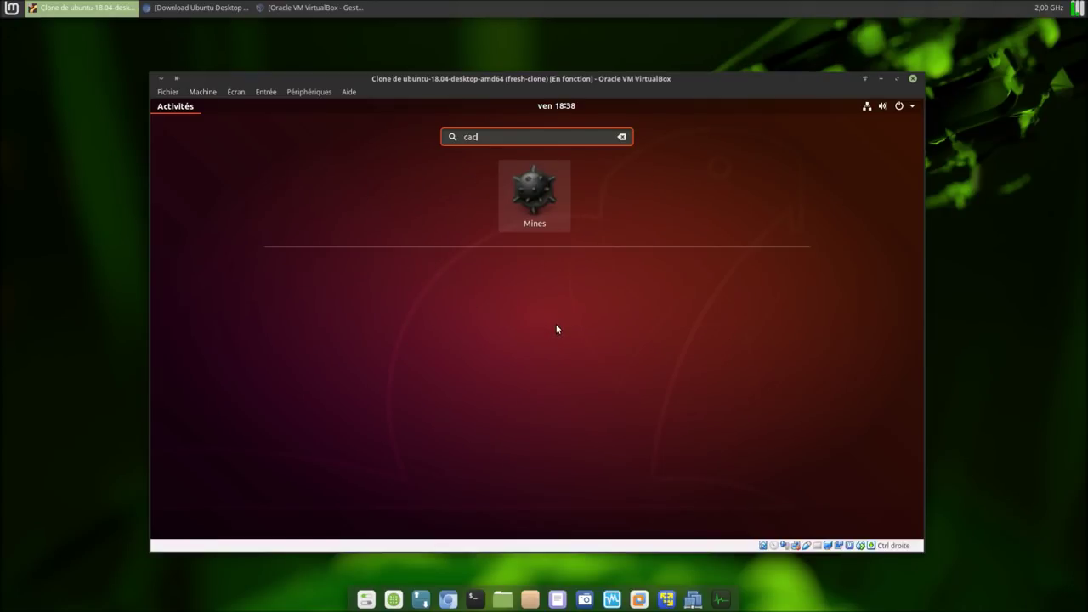
{"action": "key", "text": "BackSpace"}
{"action": "type", "text": "l"}
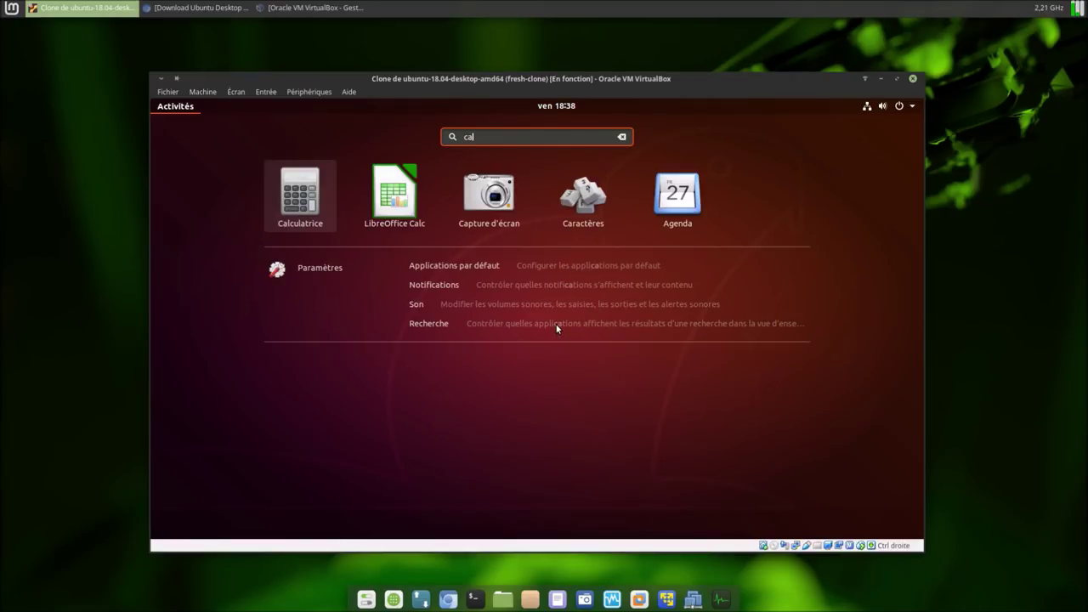
{"action": "type", "text": "l"}
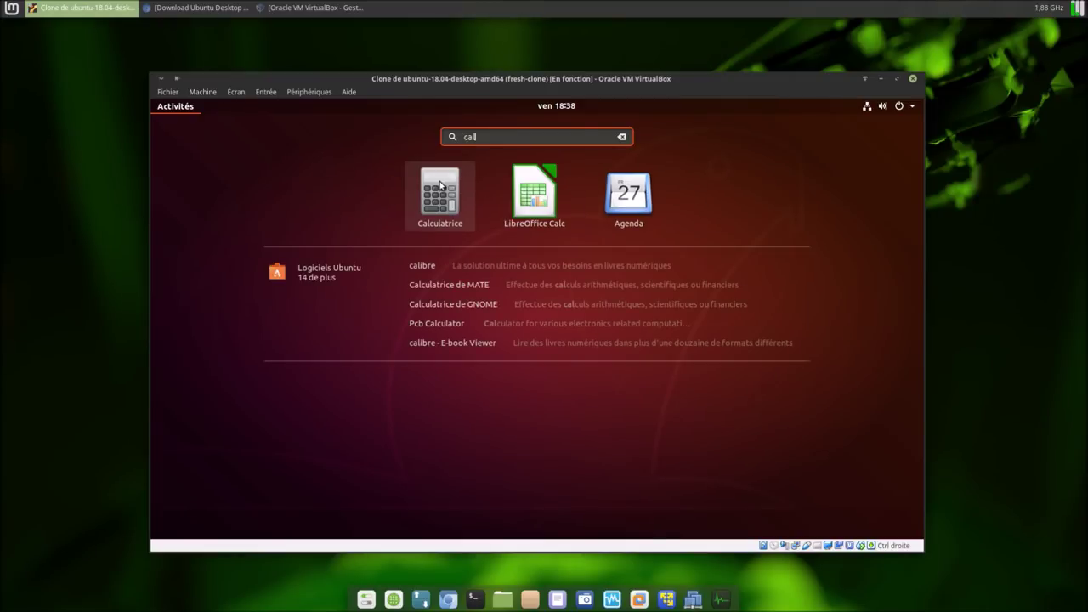
{"action": "left_click", "coordinate": [441, 185]}
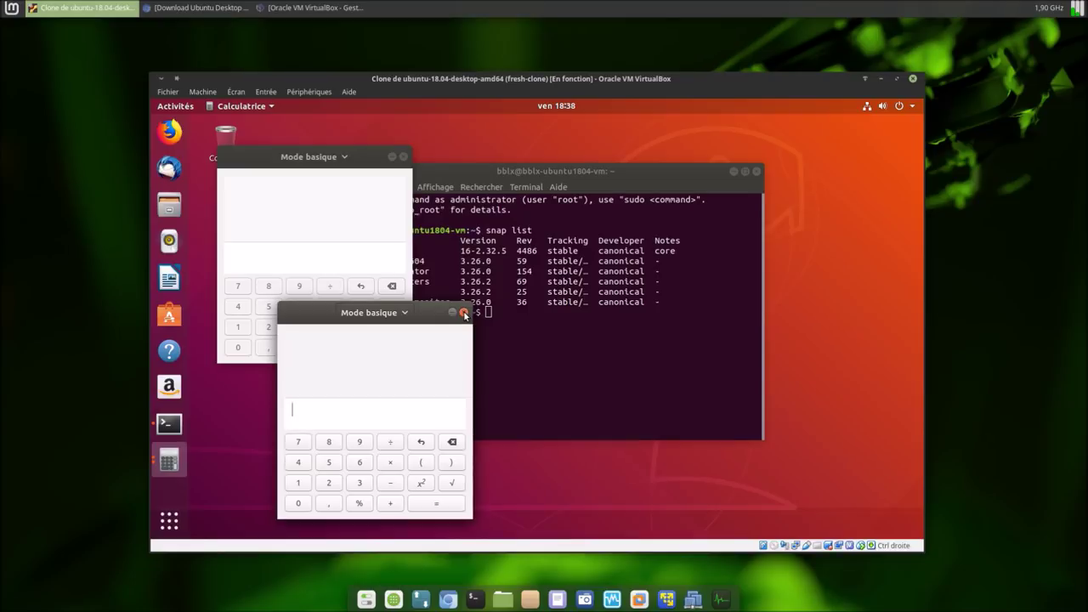
{"action": "left_click", "coordinate": [464, 314]}
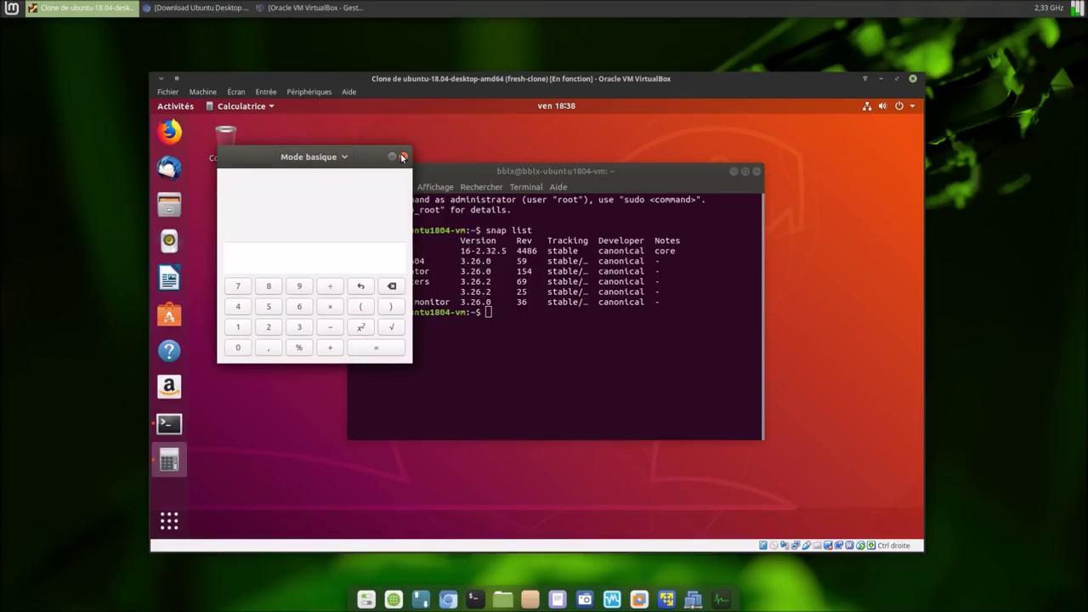
{"action": "left_click", "coordinate": [403, 158]}
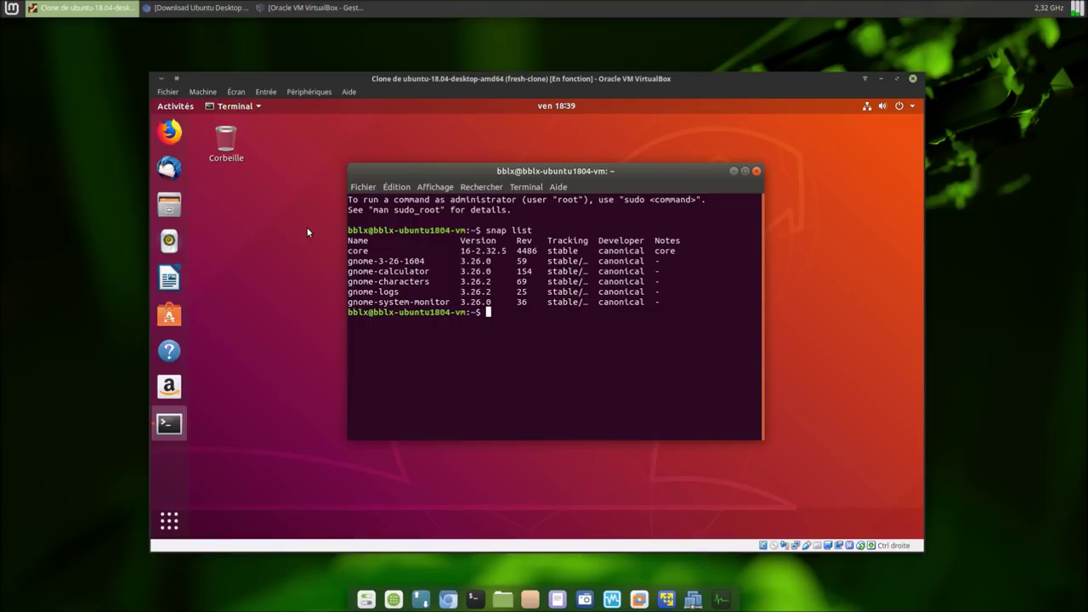
- Install the theme snap with "snap install communitheme" and authenticate with the account password
{"action": "type", "text": "snap install communitheme"}
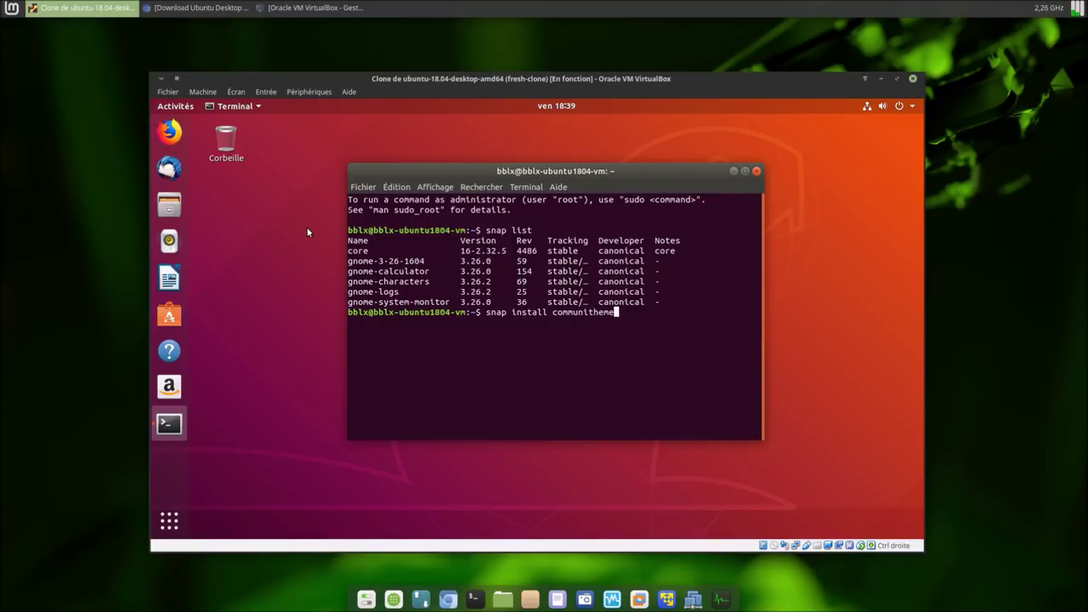
{"action": "key", "text": "Return"}
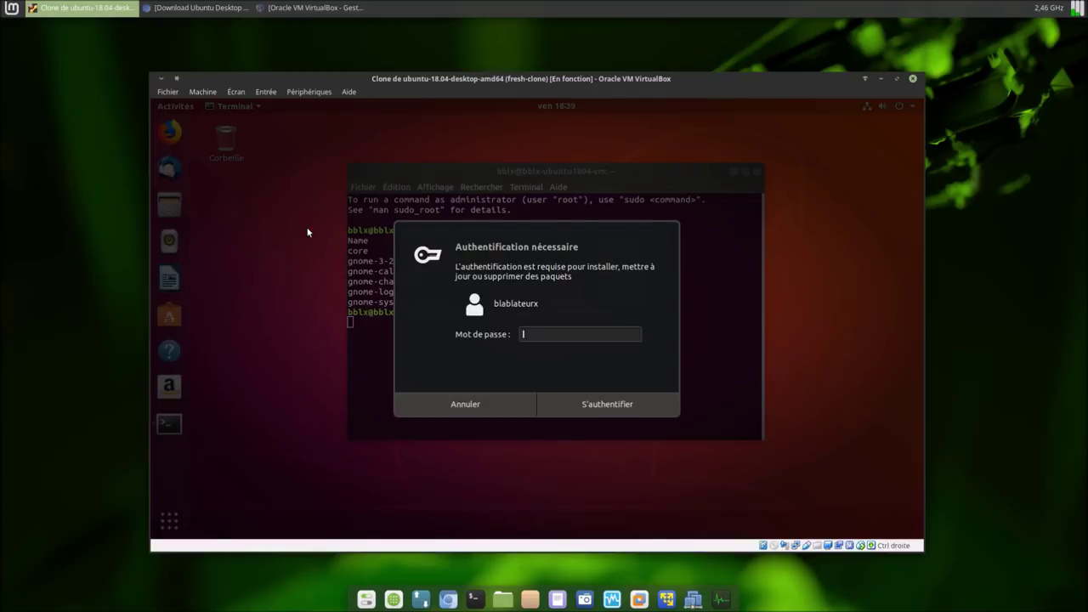
{"action": "type", "text": "******"}
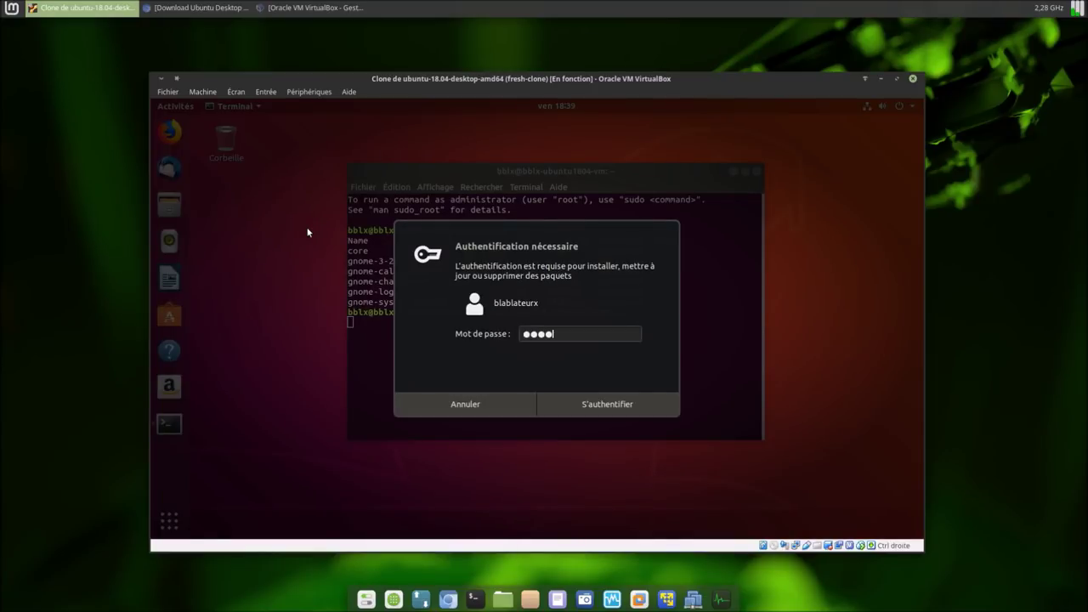
{"action": "key", "text": "Return"}
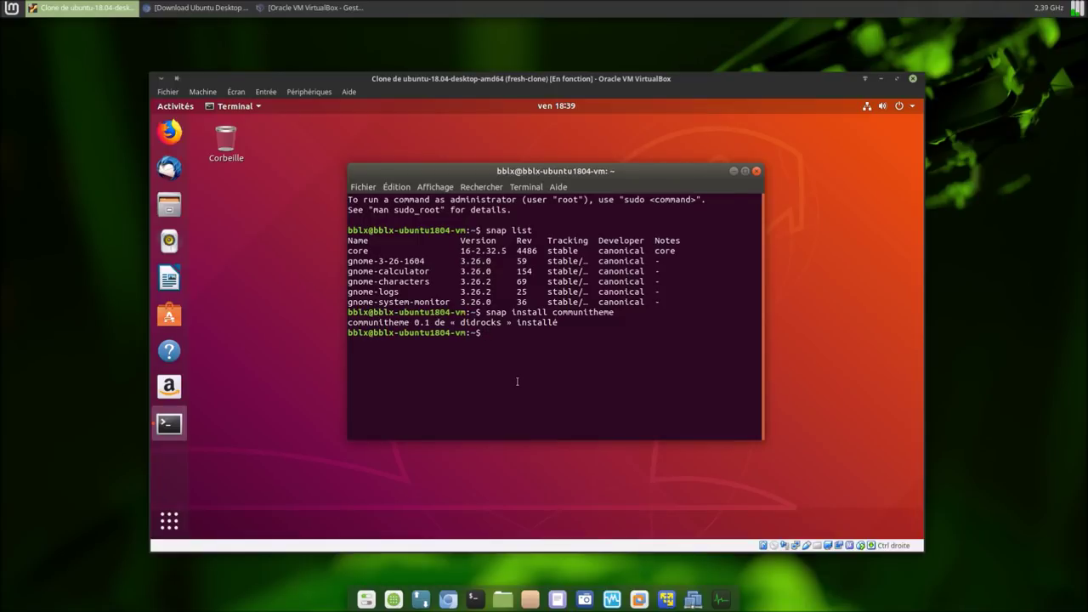
{"action": "type", "text": "sudo reboot"}
{"action": "key", "text": "BackSpace"}
{"action": "key", "text": "BackSpace"}
{"action": "key", "text": "BackSpace"}
{"action": "key", "text": "BackSpace"}
{"action": "key", "text": "BackSpace"}
{"action": "key", "text": "BackSpace"}
{"action": "key", "text": "BackSpace"}
{"action": "key", "text": "BackSpace"}
{"action": "key", "text": "BackSpace"}
{"action": "key", "text": "BackSpace"}
{"action": "key", "text": "BackSpace"}
- Close the terminal and log out of the current user session
{"action": "key", "text": "ctrl+d"}
{"action": "left_click", "coordinate": [912, 107]}
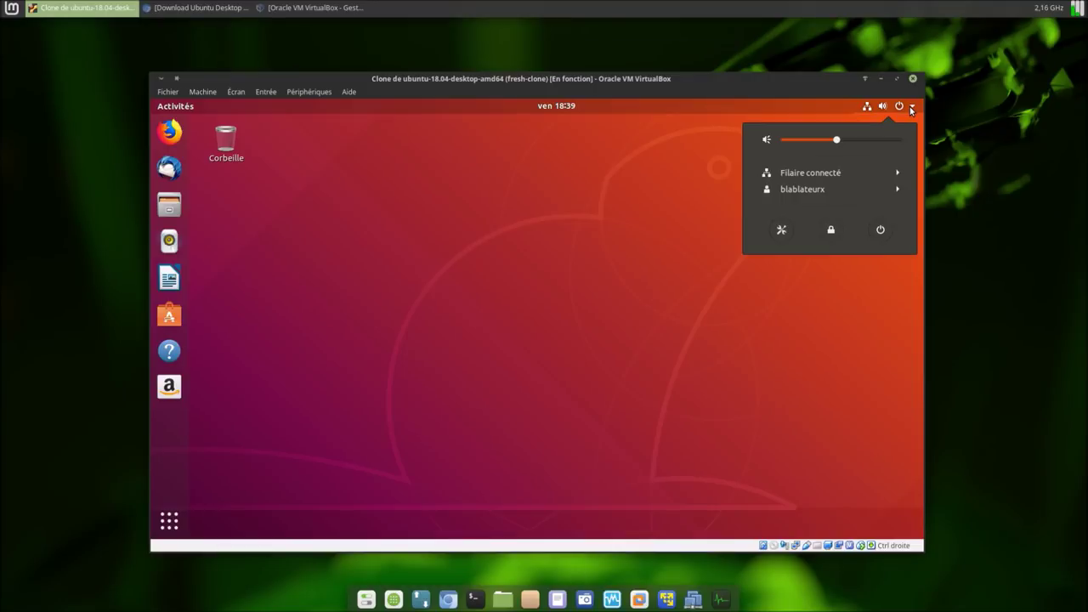
{"action": "left_click", "coordinate": [867, 195]}
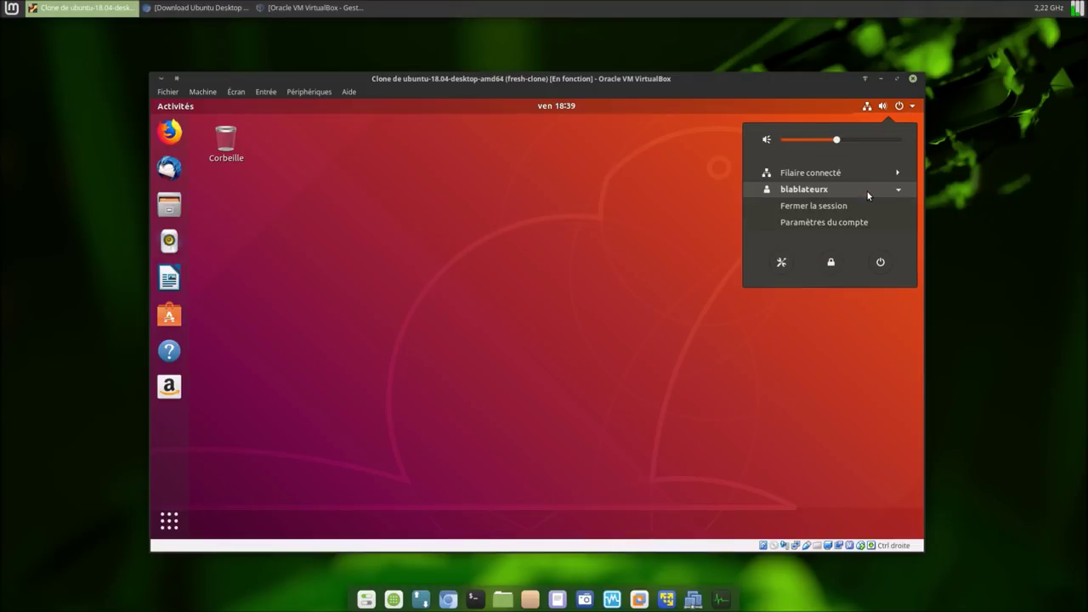
{"action": "left_click", "coordinate": [842, 209]}
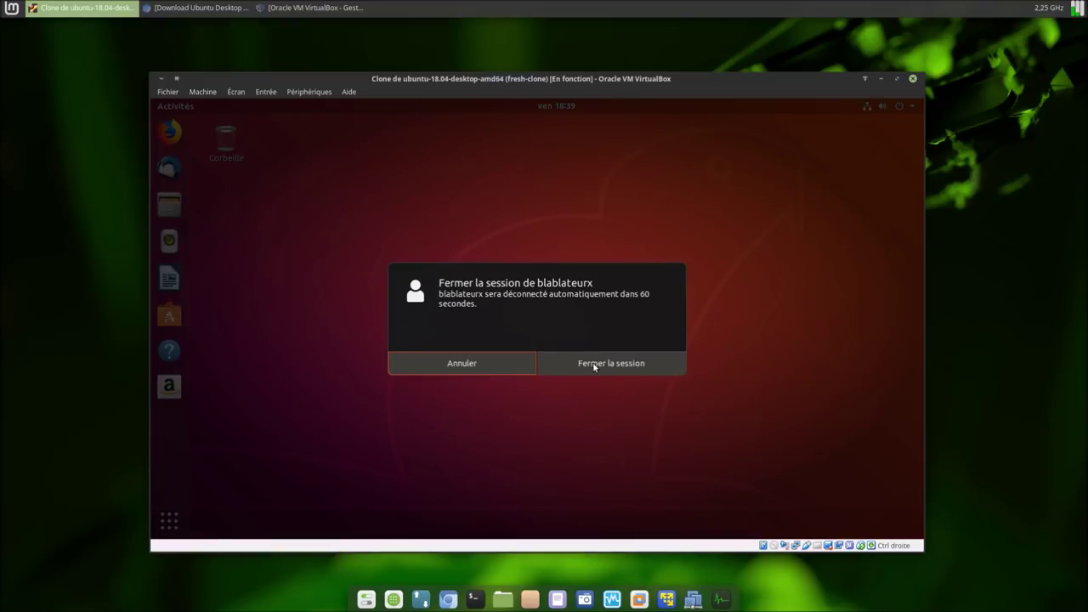
{"action": "left_click", "coordinate": [592, 363]}
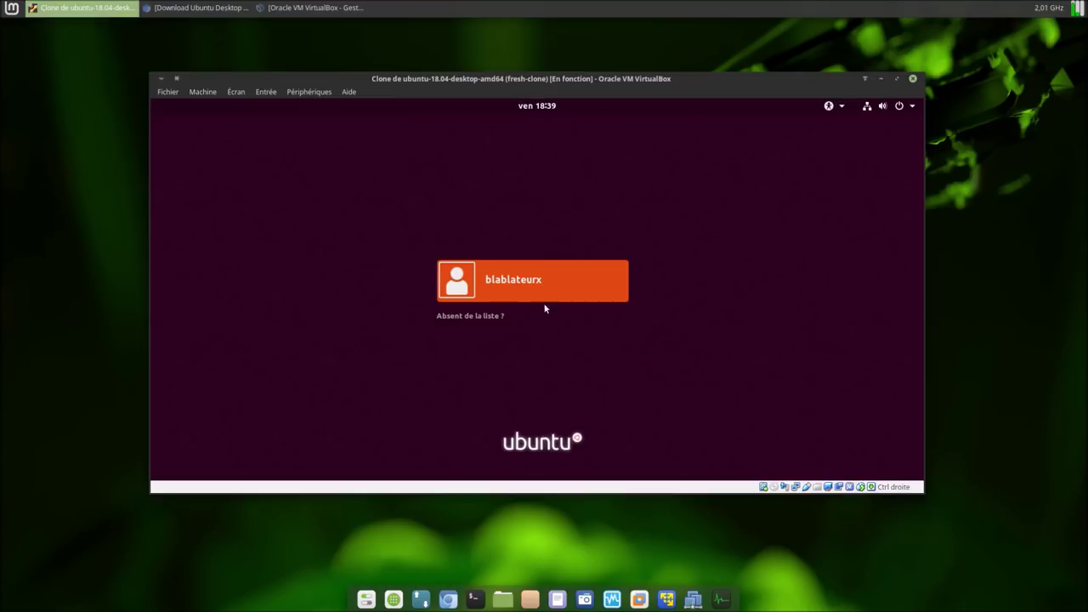
- Select the user account on the login screen, and restart the virtual machine from there
{"action": "left_click", "coordinate": [523, 284]}
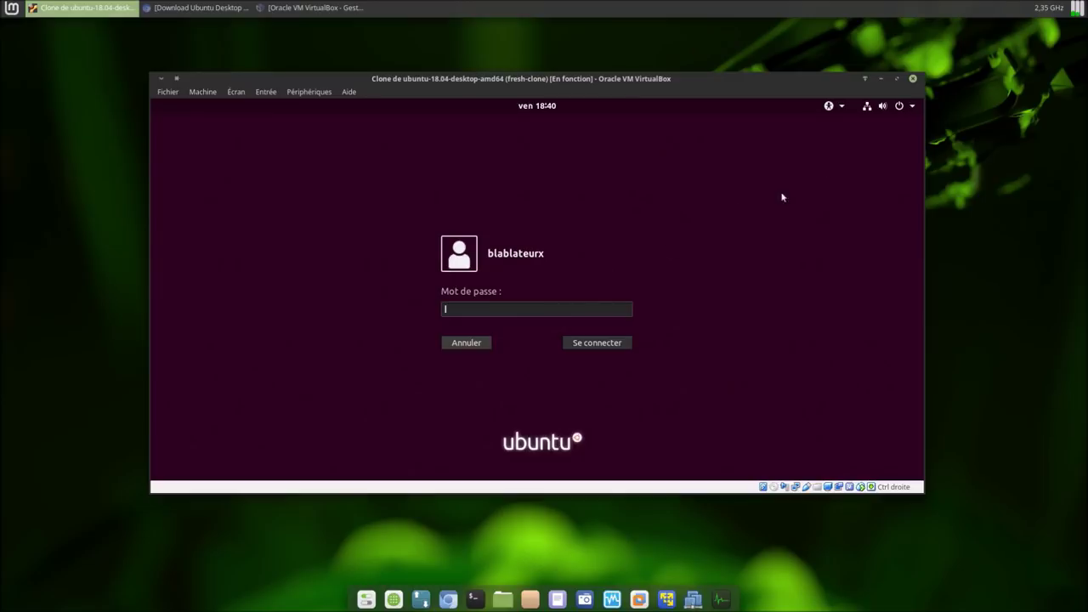
{"action": "left_click", "coordinate": [908, 108]}
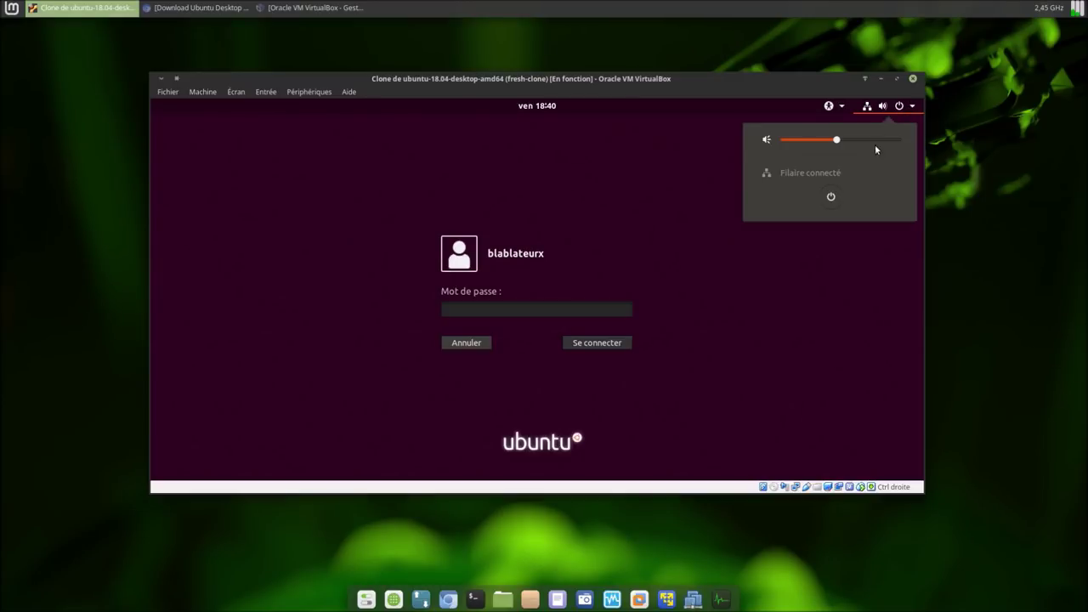
{"action": "left_click", "coordinate": [834, 196]}
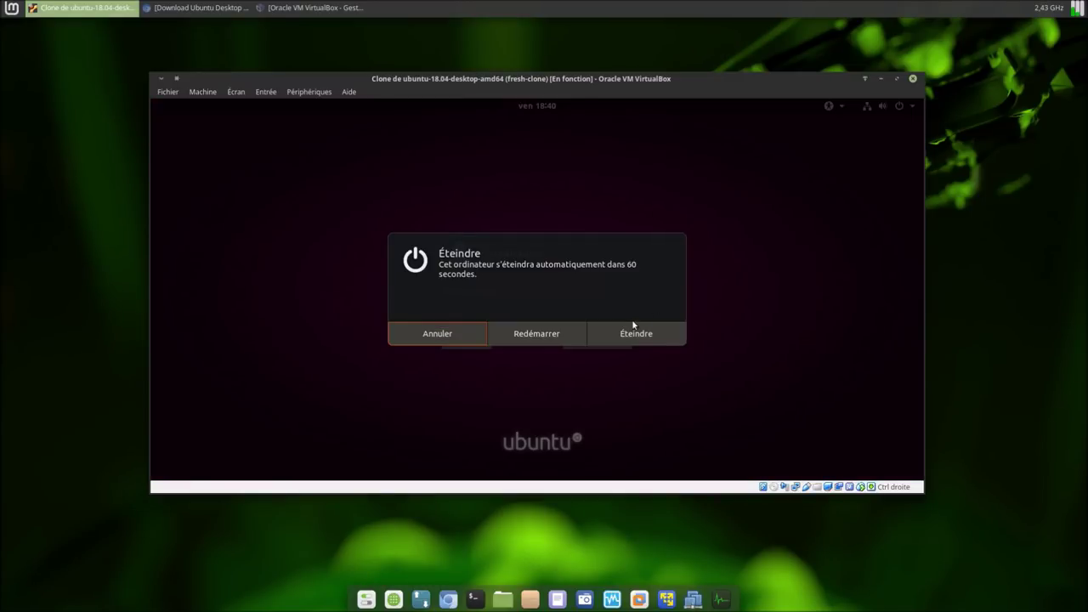
{"action": "left_click", "coordinate": [537, 333]}
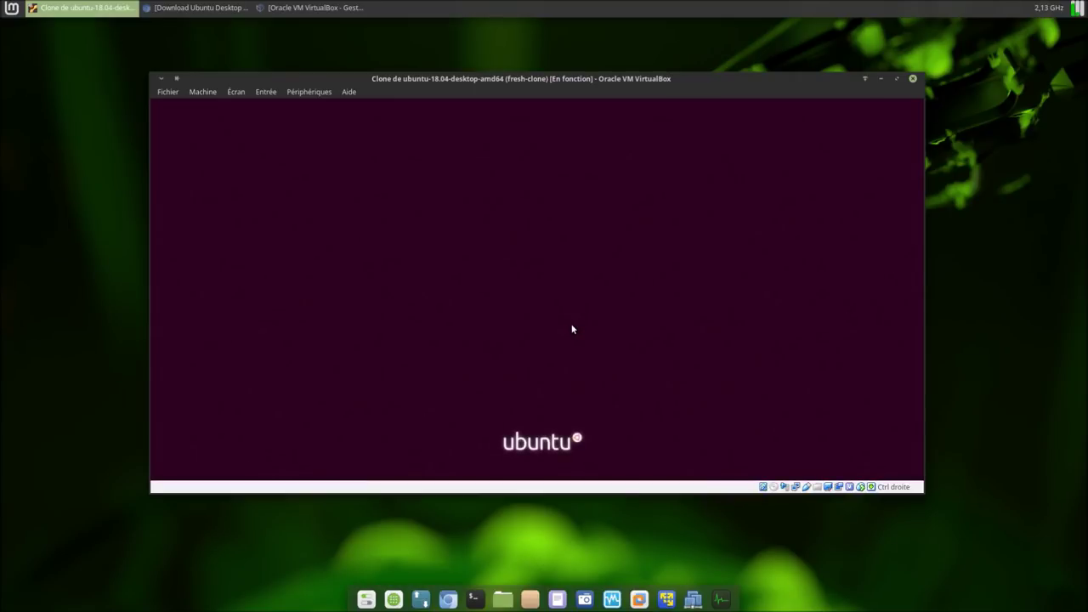
- Choose the "Ubuntu avec le snap Communitheme" session for the user account and log in with the account password
{"action": "left_click", "coordinate": [524, 277]}
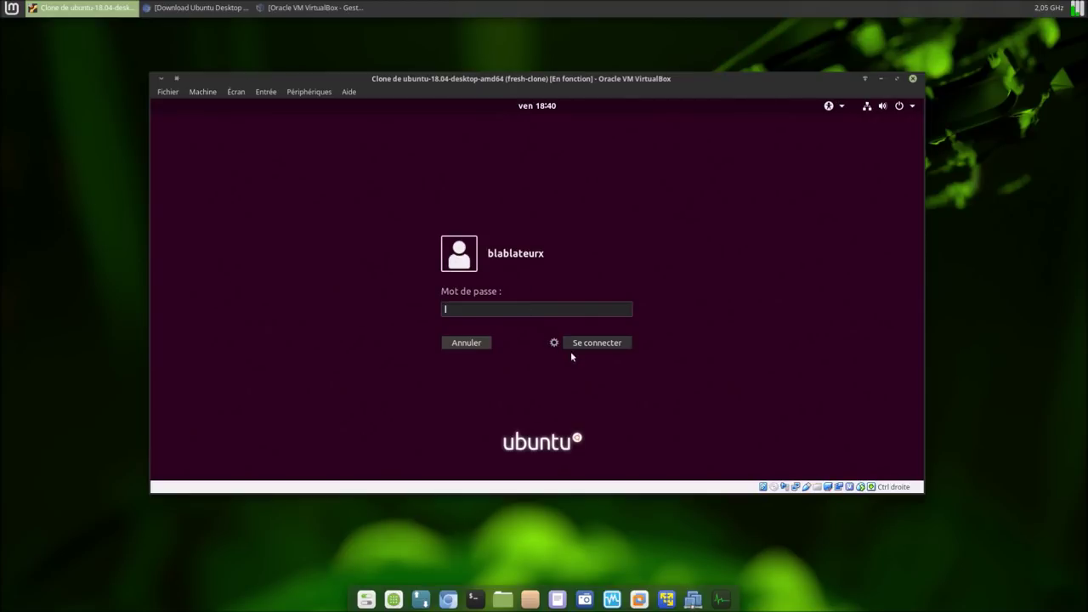
{"action": "left_click", "coordinate": [555, 342]}
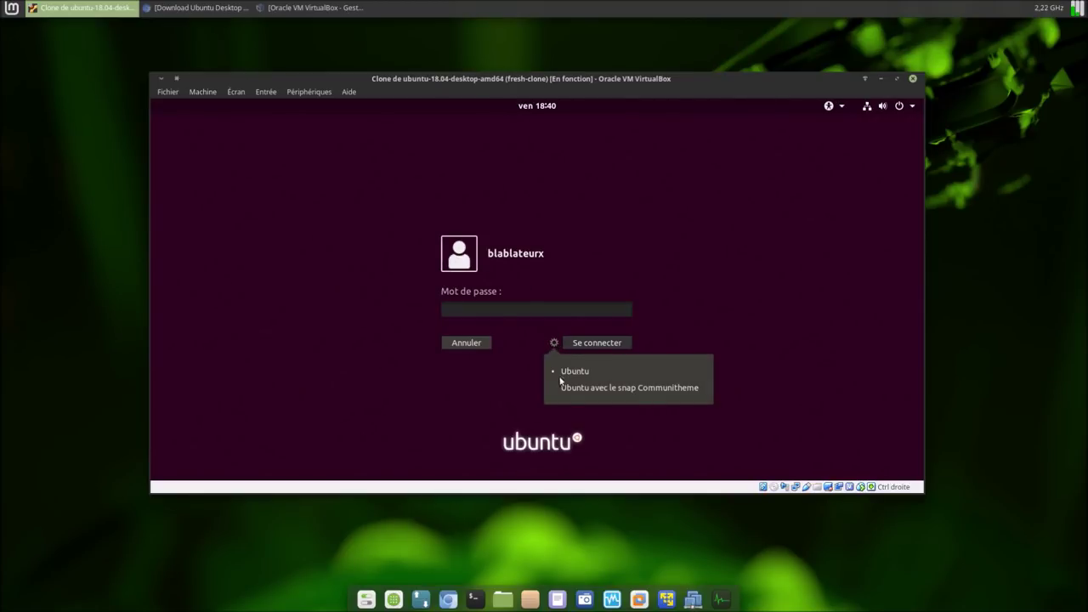
{"action": "left_click", "coordinate": [573, 393]}
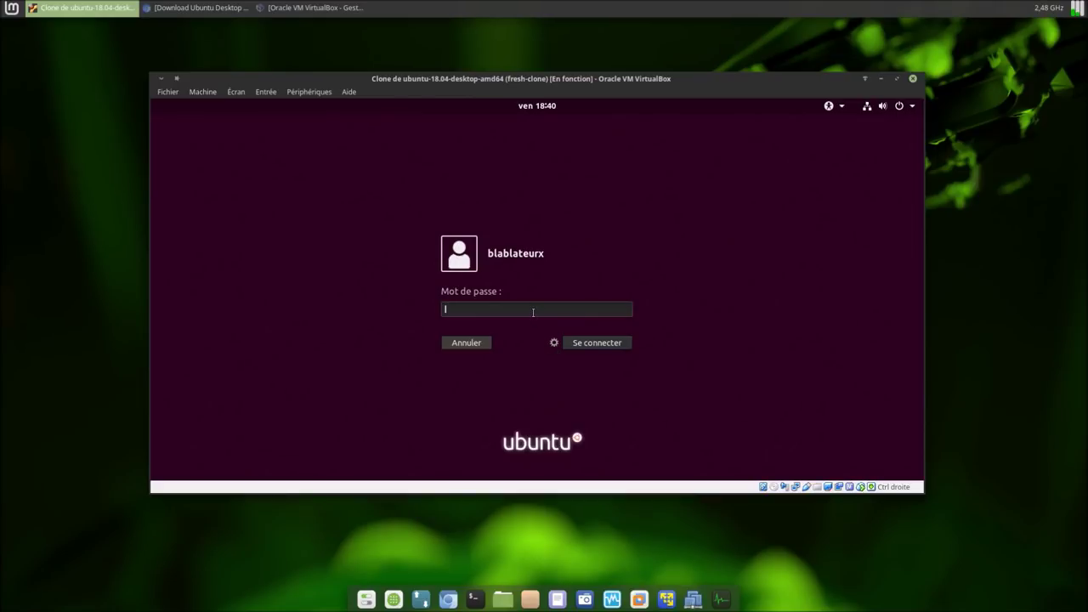
{"action": "type", "text": "******"}
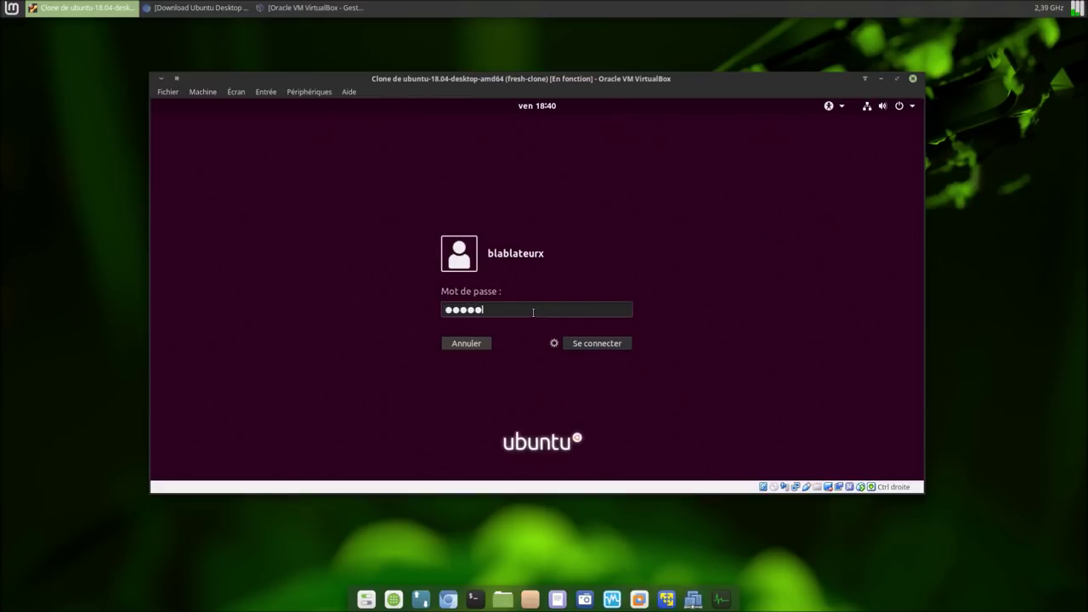
{"action": "key", "text": "Return"}
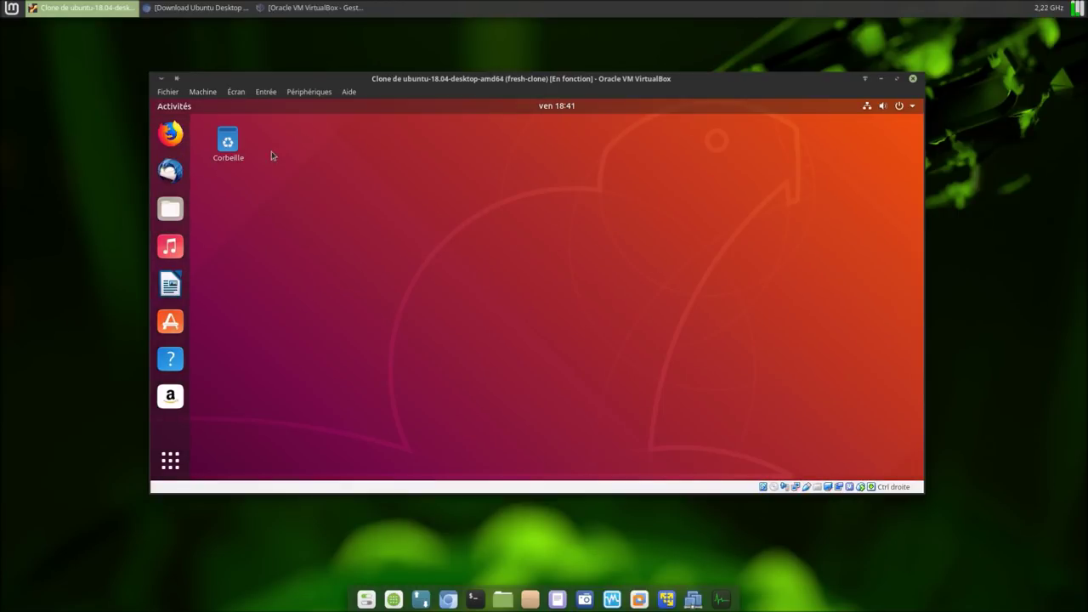
- Maximize the virtual machine window, and examine the themed system menu and the calendar with notifications
{"action": "left_click", "coordinate": [897, 80]}
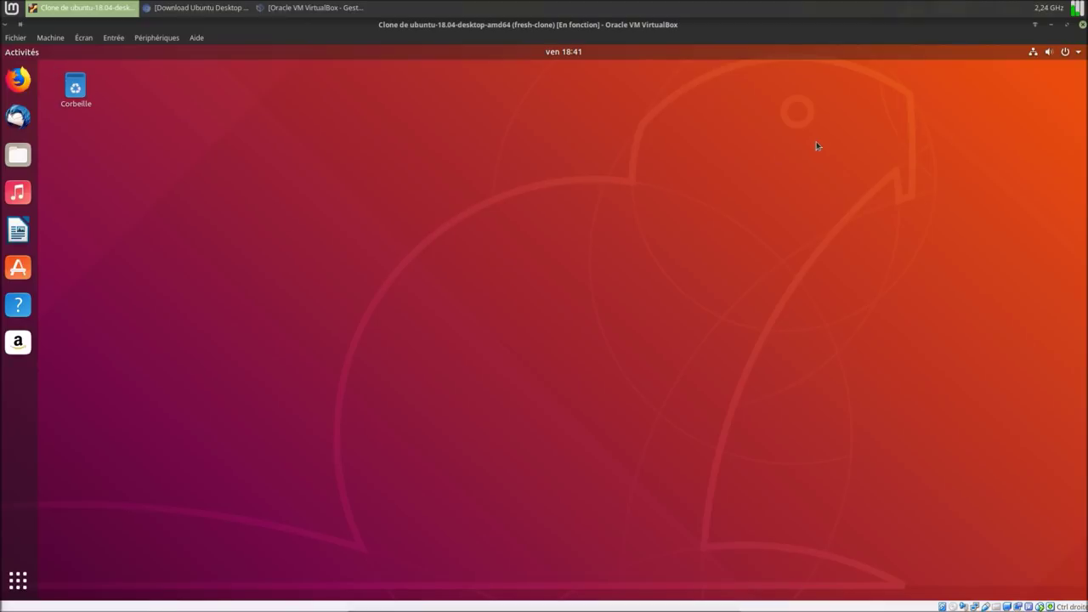
{"action": "left_click", "coordinate": [1081, 52]}
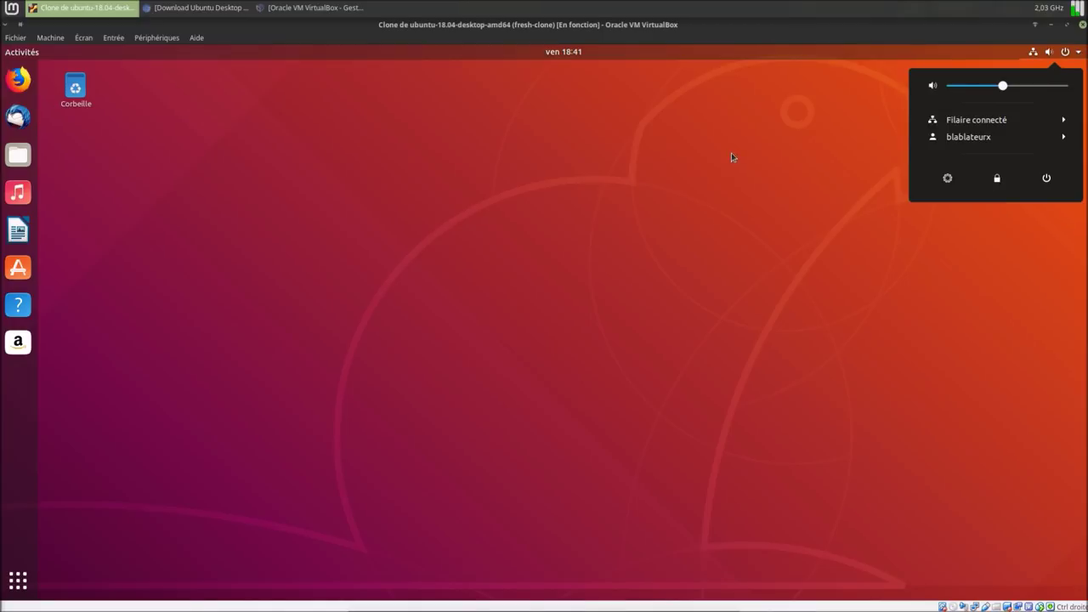
{"action": "left_click", "coordinate": [582, 63]}
{"action": "left_click", "coordinate": [575, 54]}
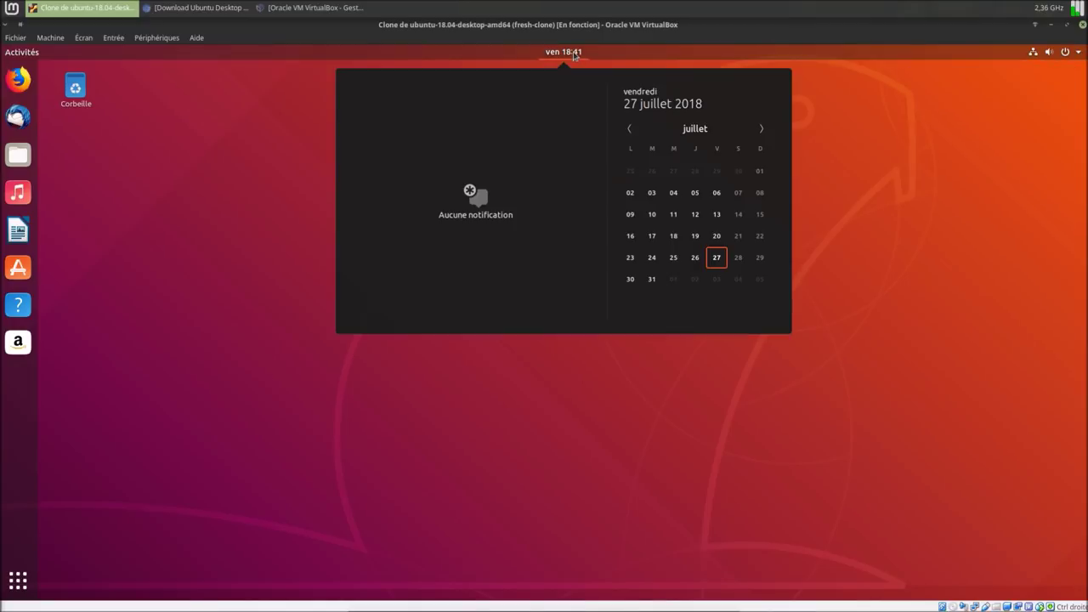
{"action": "left_click", "coordinate": [217, 135]}
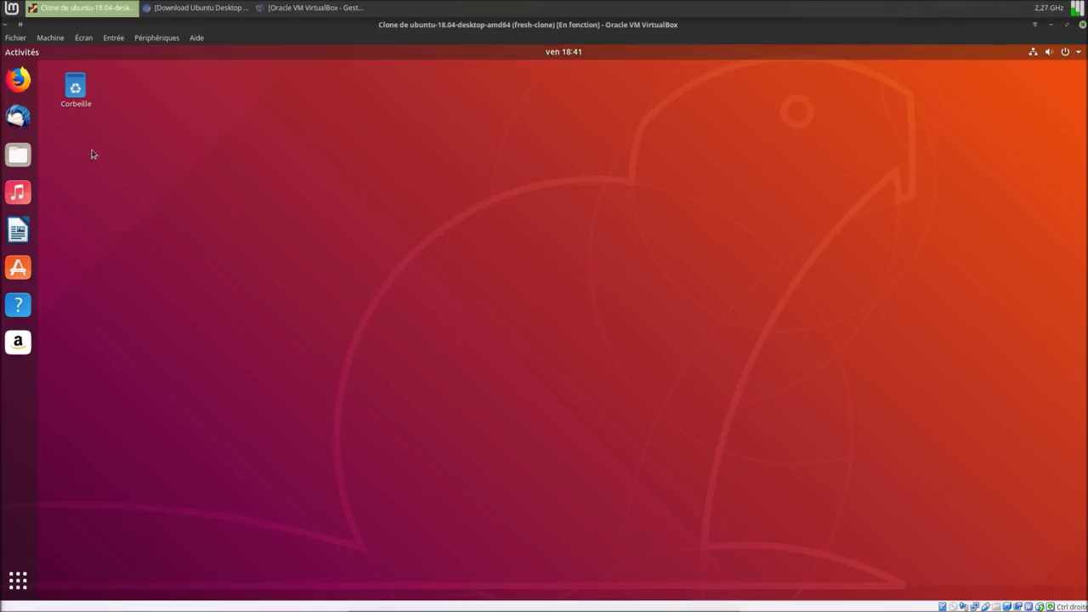
- Open Fichiers, select all the items in Dossier personnel, view the themed applications overview, and close the file window
{"action": "left_click", "coordinate": [18, 155]}
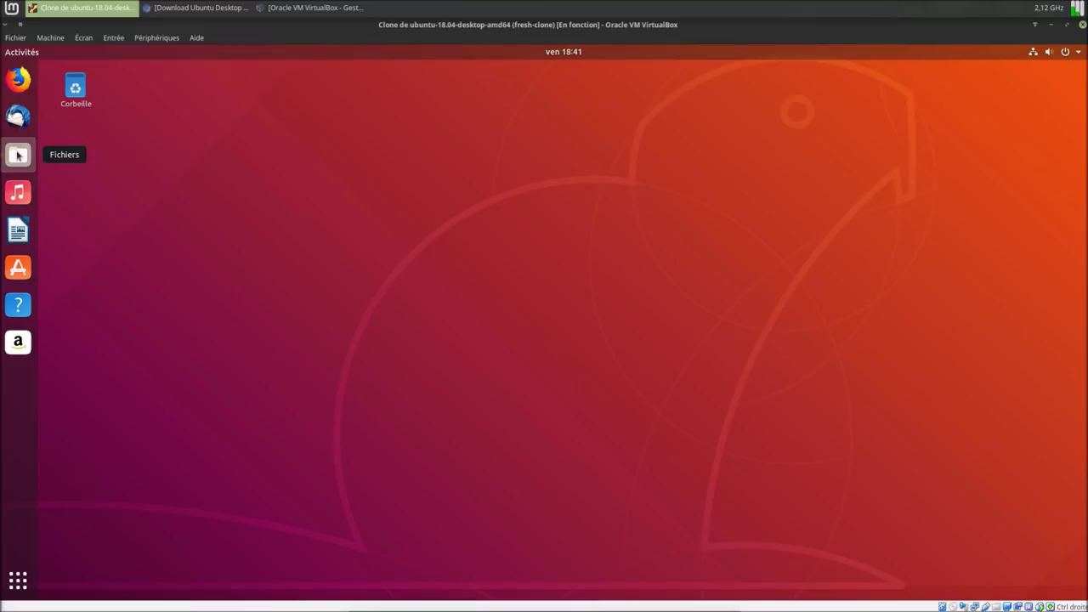
{"action": "left_click_drag", "start_coordinate": [422, 289], "coordinate": [775, 198]}
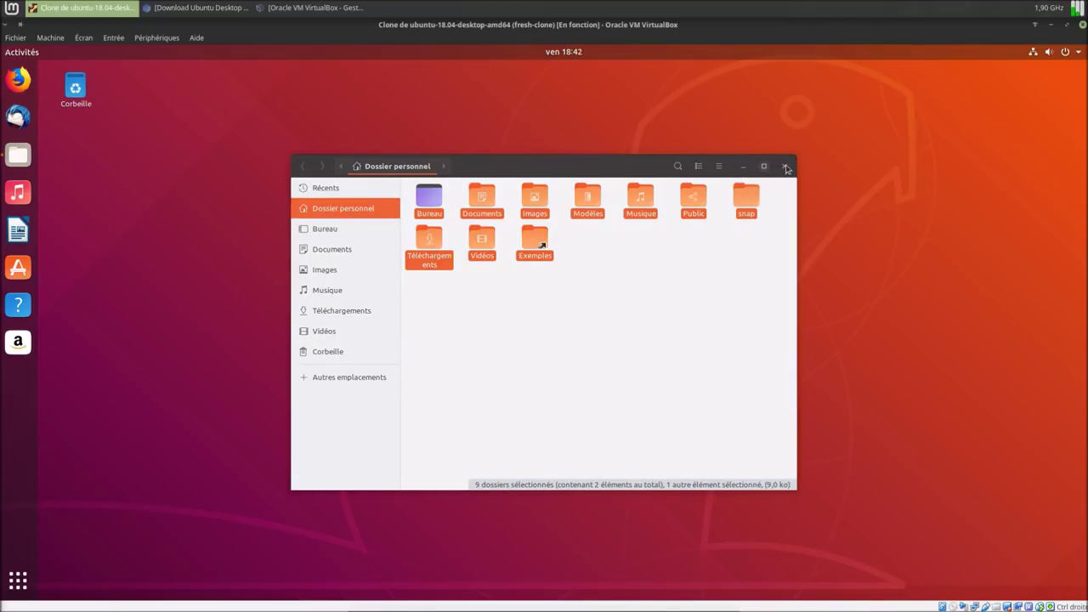
{"action": "left_click", "coordinate": [18, 580]}
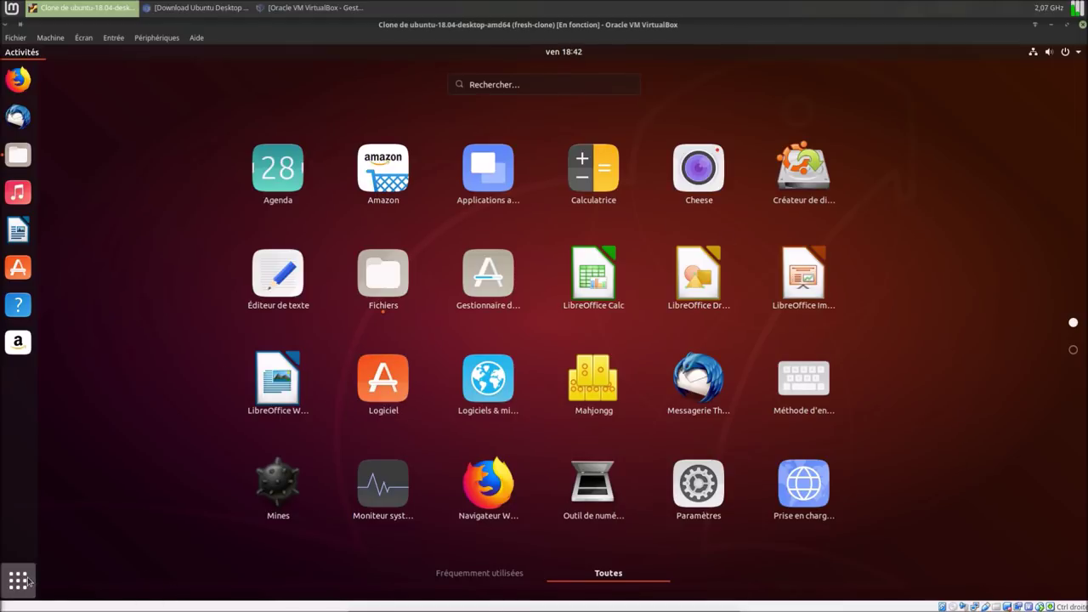
{"action": "key", "text": "Escape"}
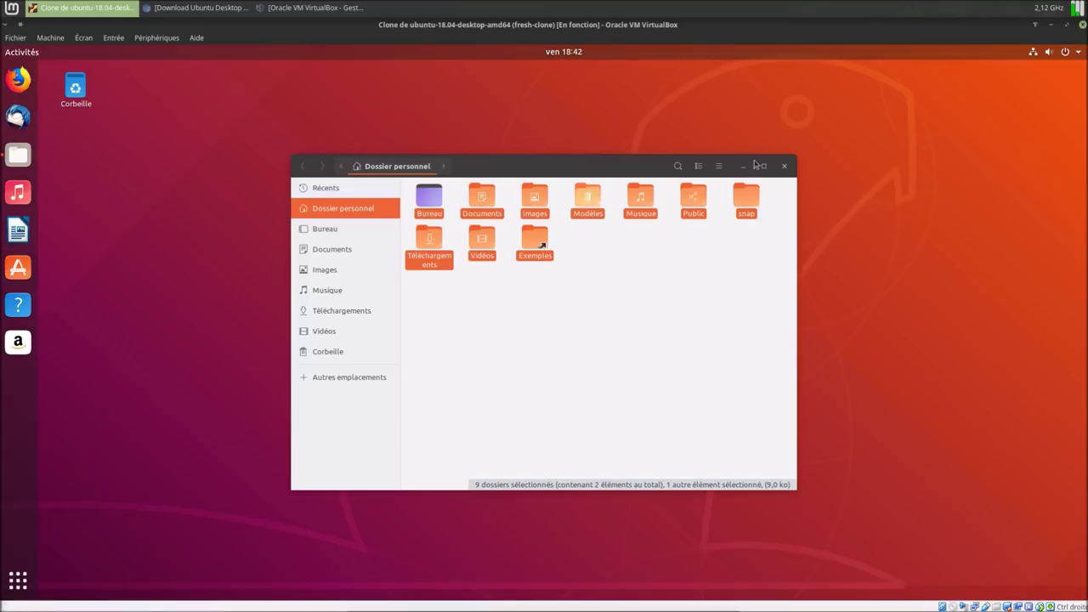
{"action": "left_click", "coordinate": [784, 167]}
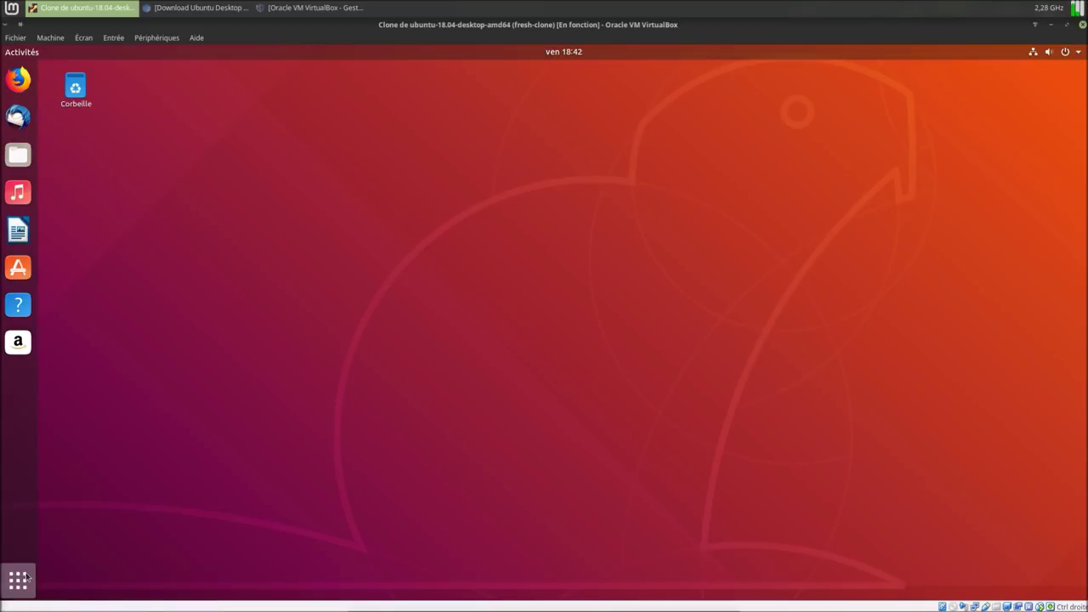
- Launch Moniteur système from the applications overview, and search the applications for "cal" to launch Calculatrice
{"action": "key", "text": "super+a"}
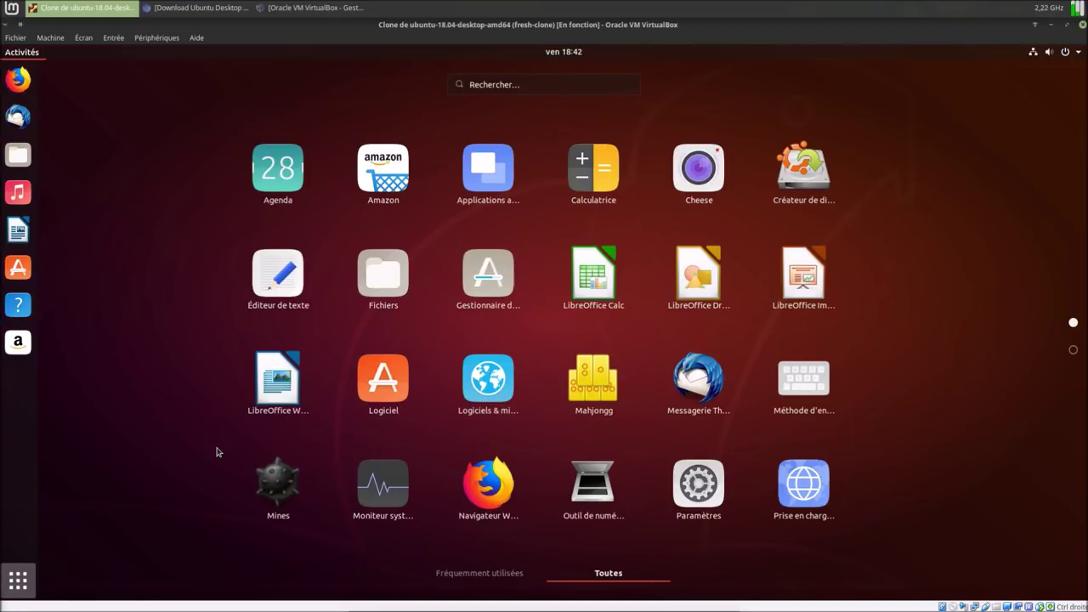
{"action": "left_click", "coordinate": [386, 481]}
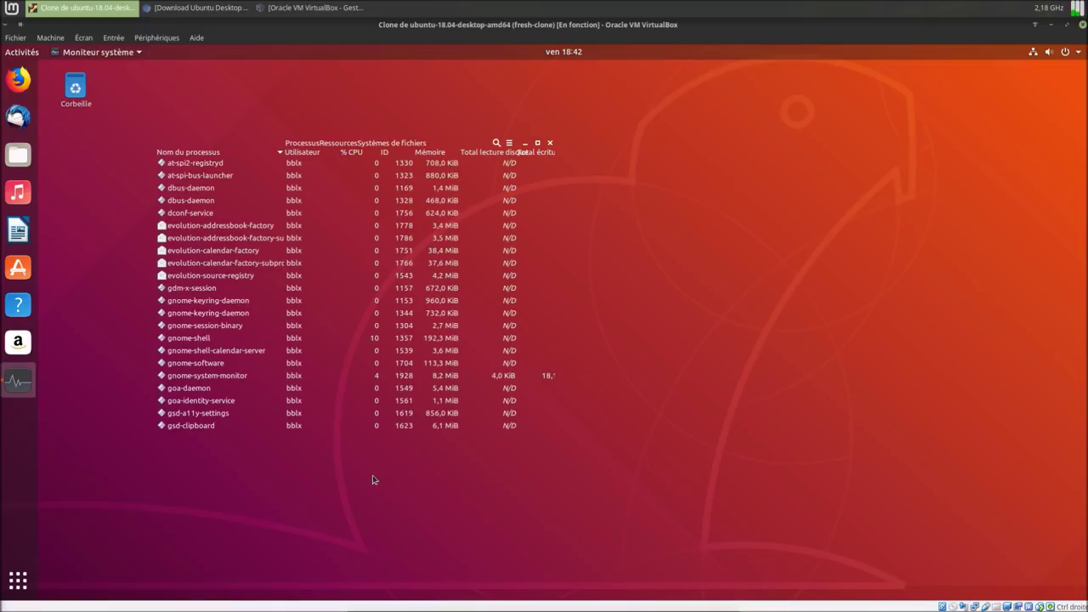
{"action": "left_click", "coordinate": [19, 579]}
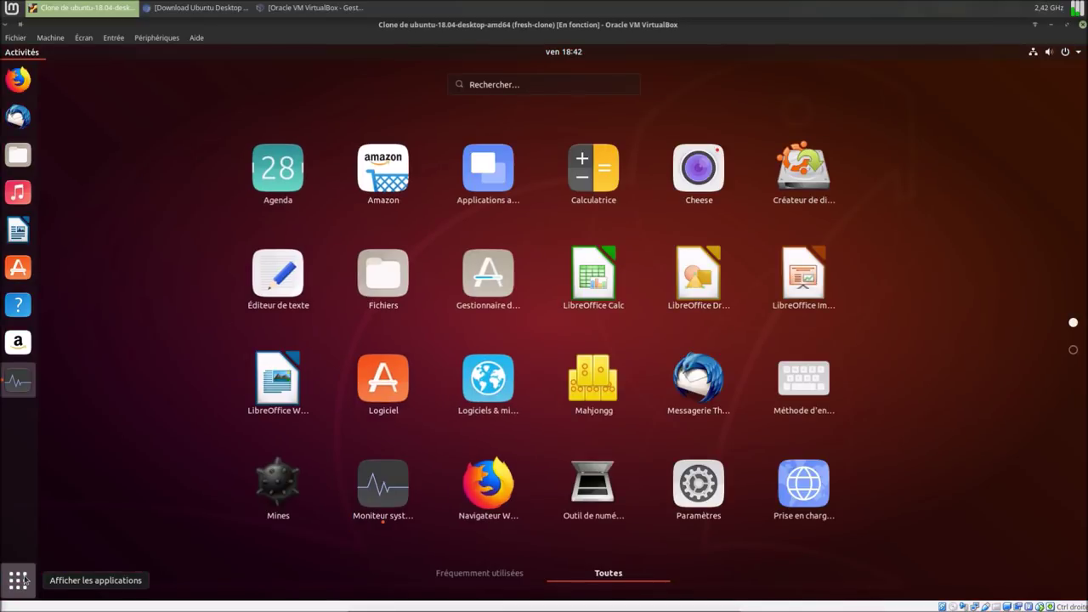
{"action": "type", "text": "d"}
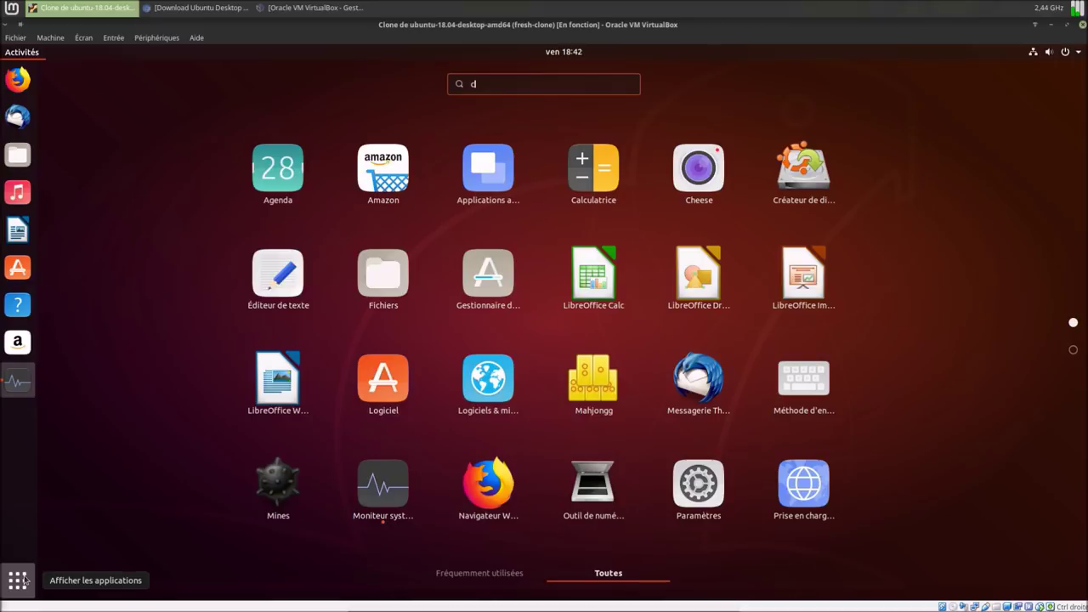
{"action": "type", "text": "al"}
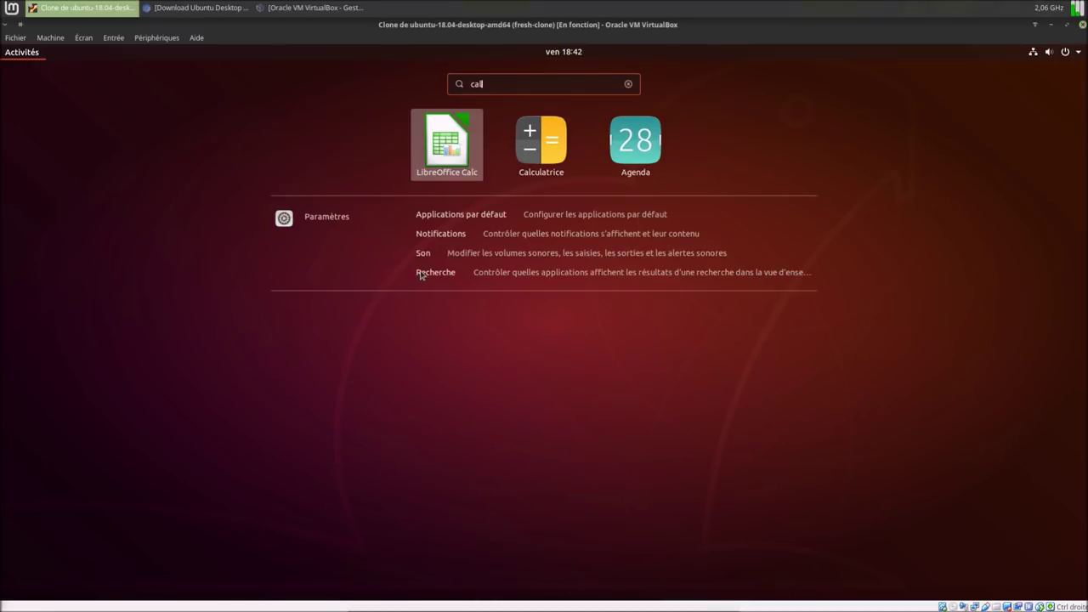
{"action": "left_click", "coordinate": [538, 137]}
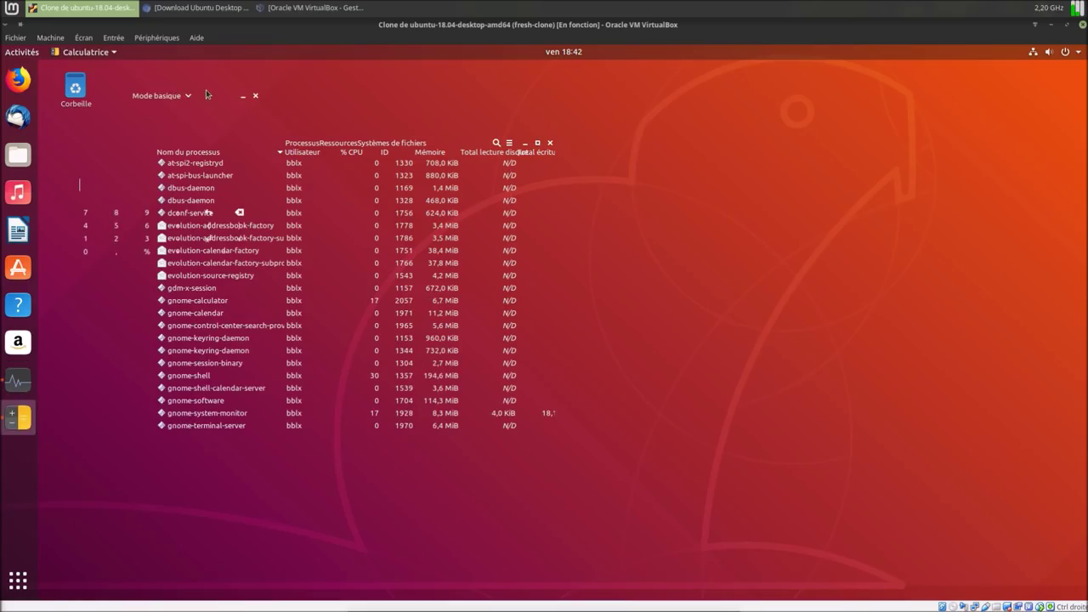
- Move the Calculatrice window clear of Moniteur système to compare their rendering, and close both windows
{"action": "left_click_drag", "start_coordinate": [206, 95], "coordinate": [703, 200]}
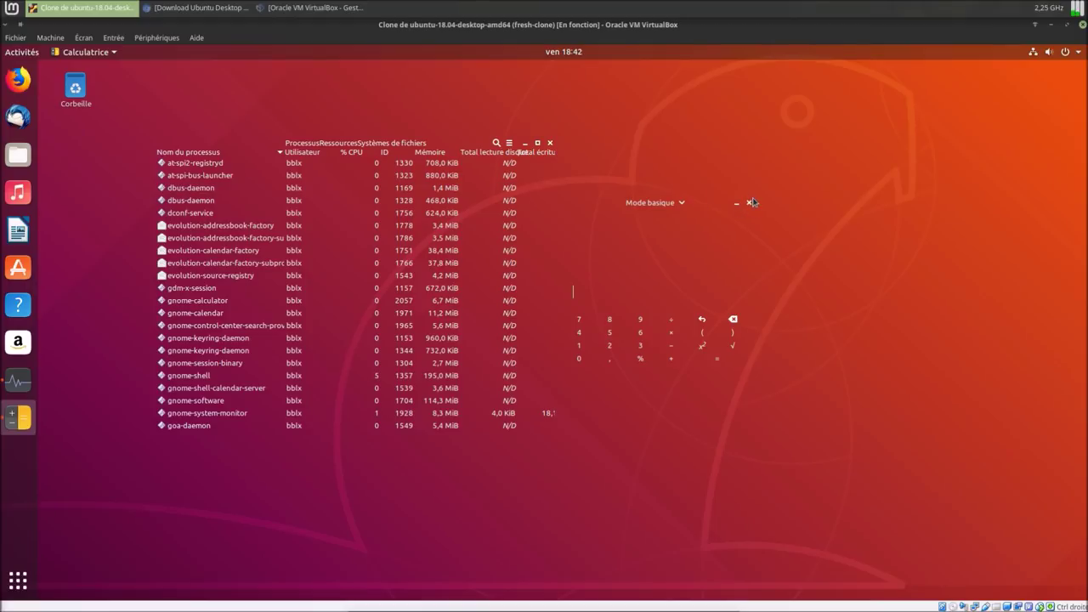
{"action": "left_click", "coordinate": [550, 146]}
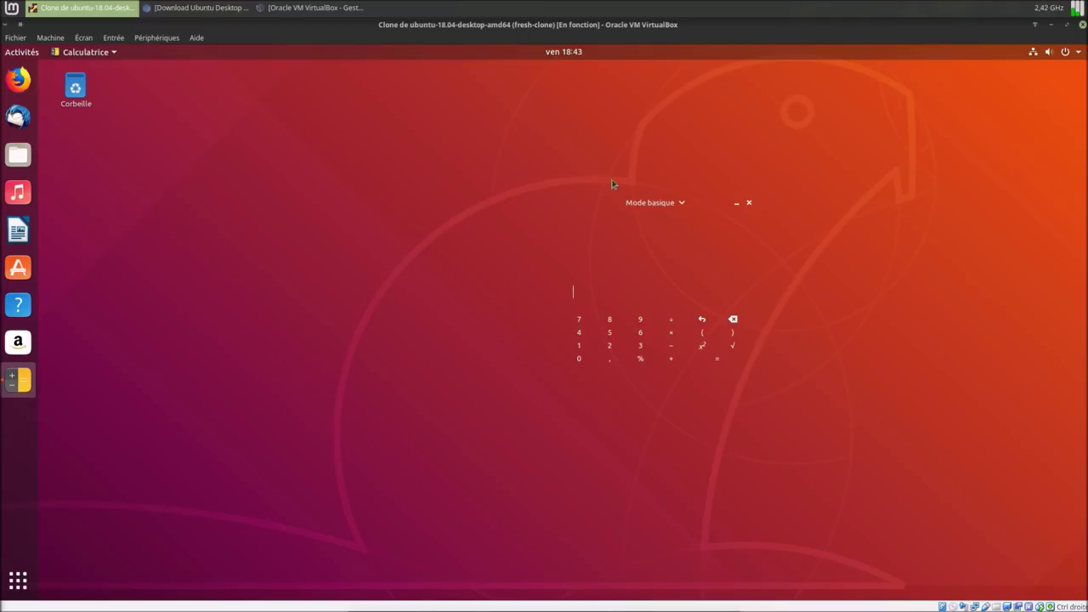
{"action": "left_click", "coordinate": [749, 204]}
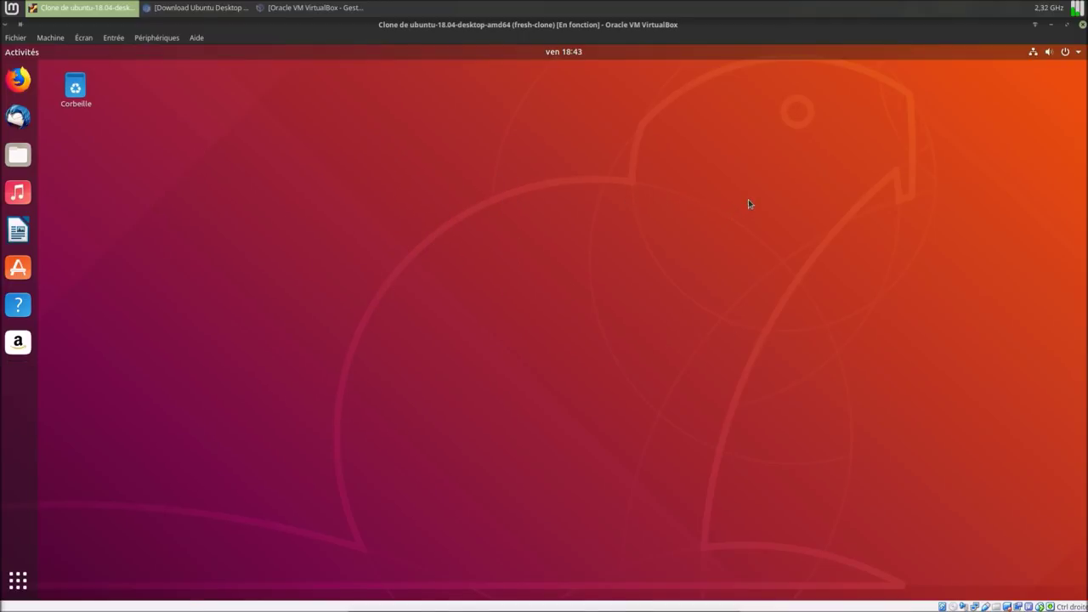
- Search the applications for "ter" and launch Terminal
{"action": "left_click", "coordinate": [18, 579]}
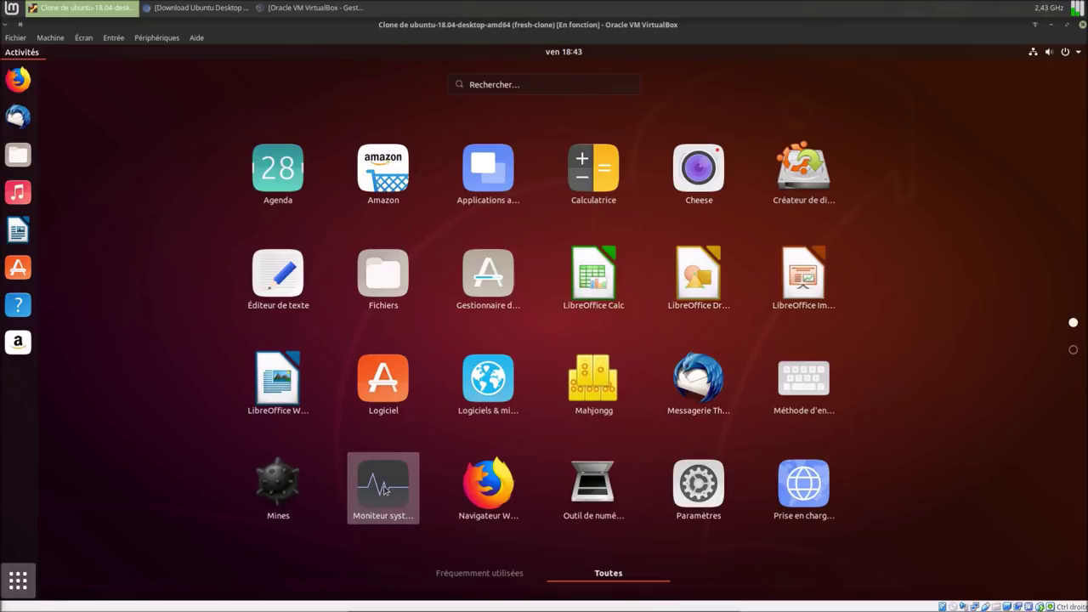
{"action": "type", "text": "t"}
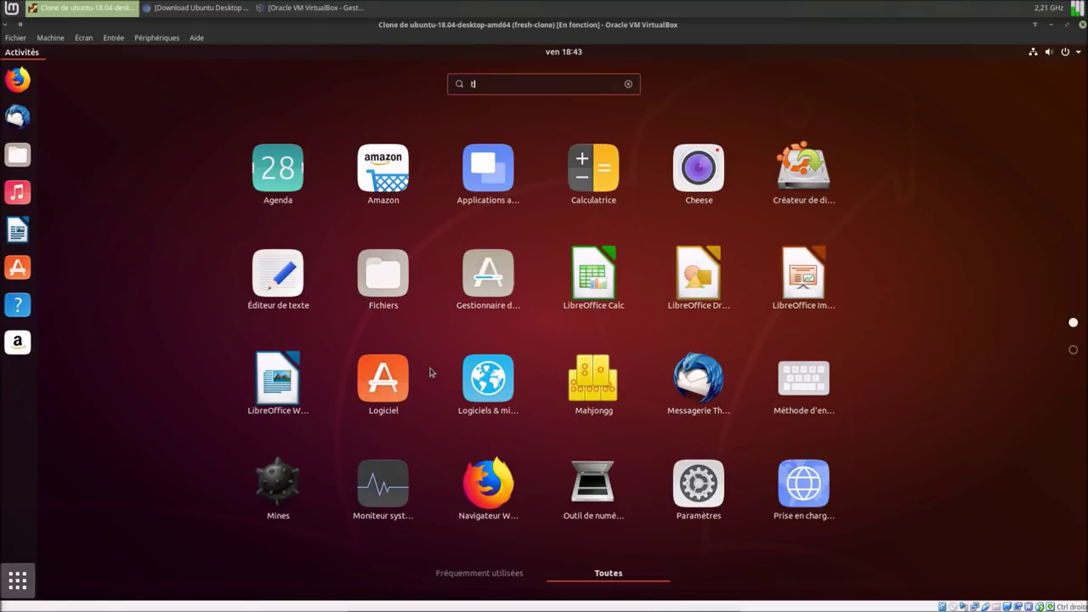
{"action": "type", "text": "er"}
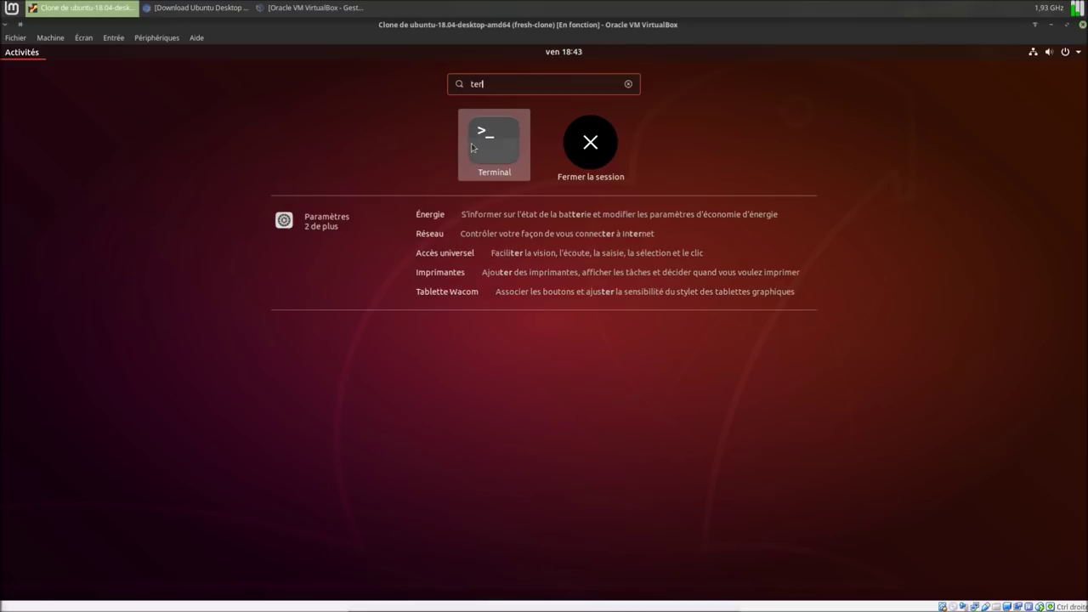
{"action": "left_click", "coordinate": [489, 140]}
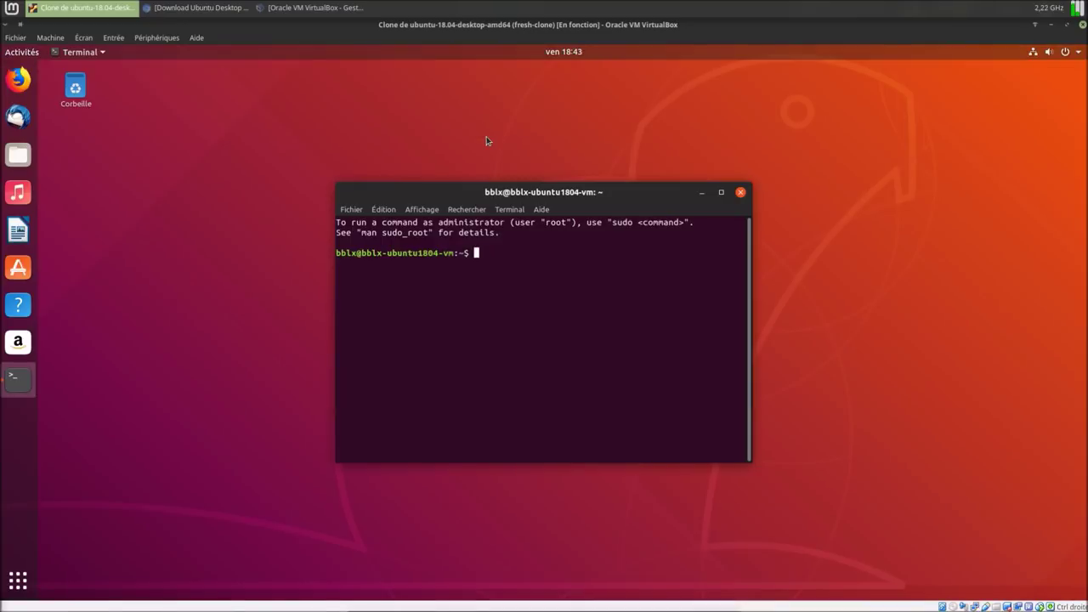
- List the installed snaps, and begin a snap remove command with gnome-calculator as its first package
{"action": "type", "text": "snap list"}
{"action": "key", "text": "Return"}
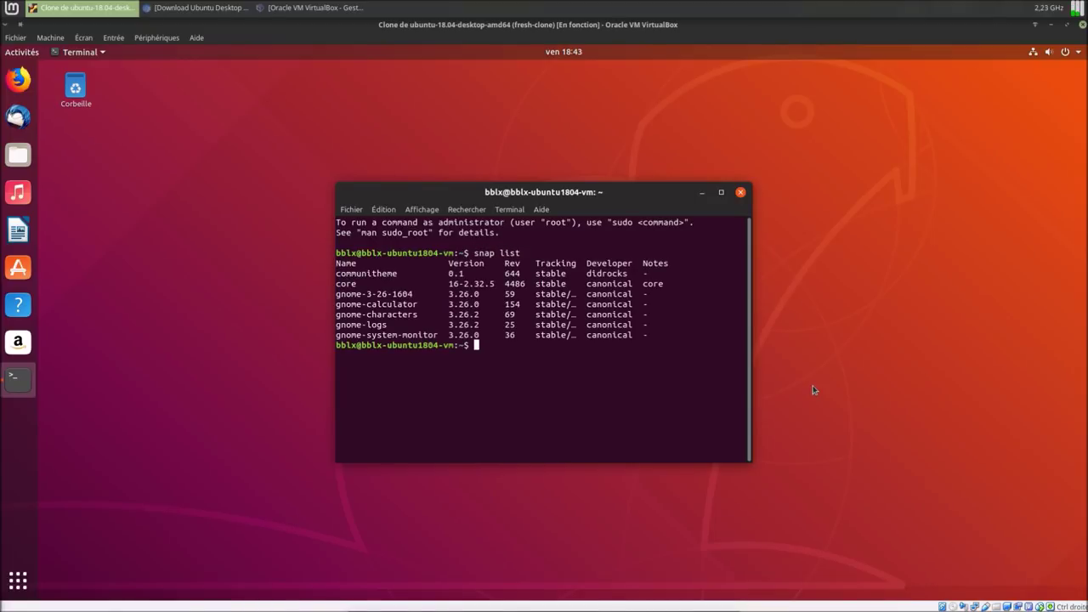
{"action": "type", "text": "snap remove"}
{"action": "double_click", "coordinate": [341, 304]}
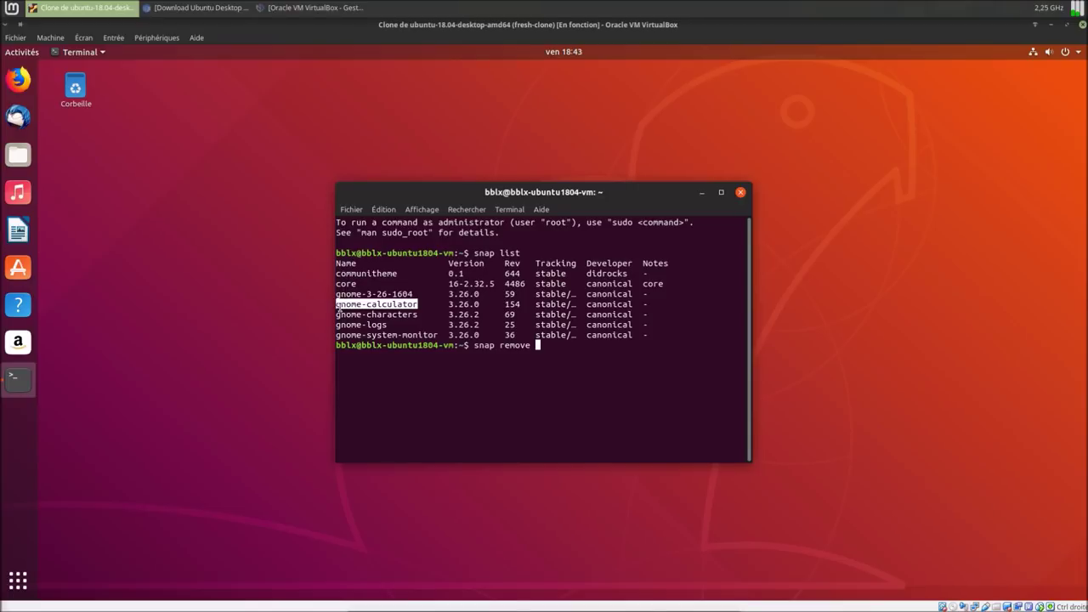
{"action": "right_click", "coordinate": [356, 306]}
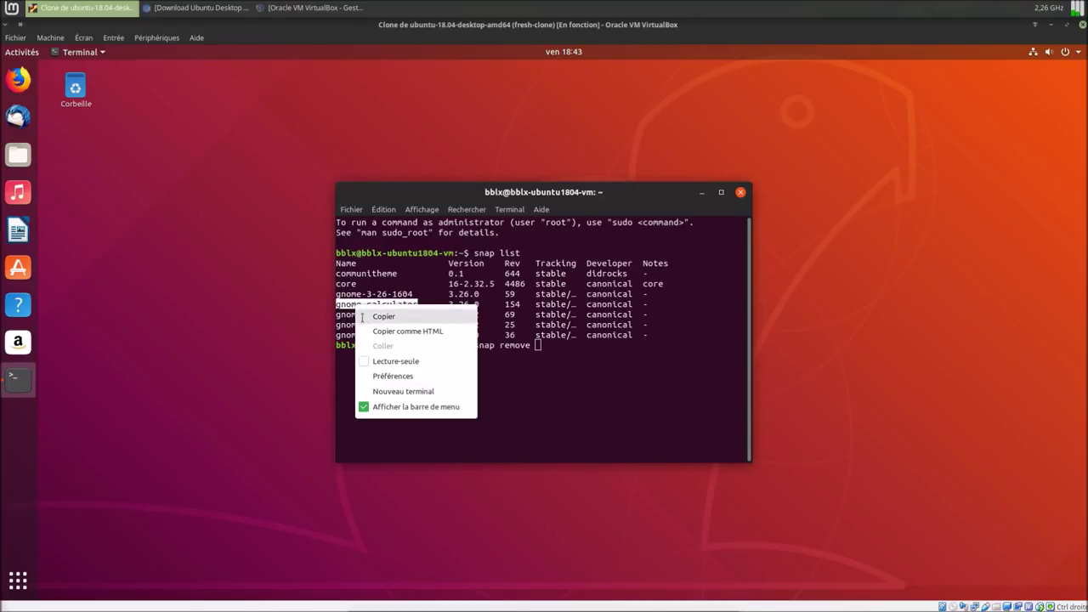
{"action": "left_click", "coordinate": [375, 315]}
{"action": "right_click", "coordinate": [551, 360]}
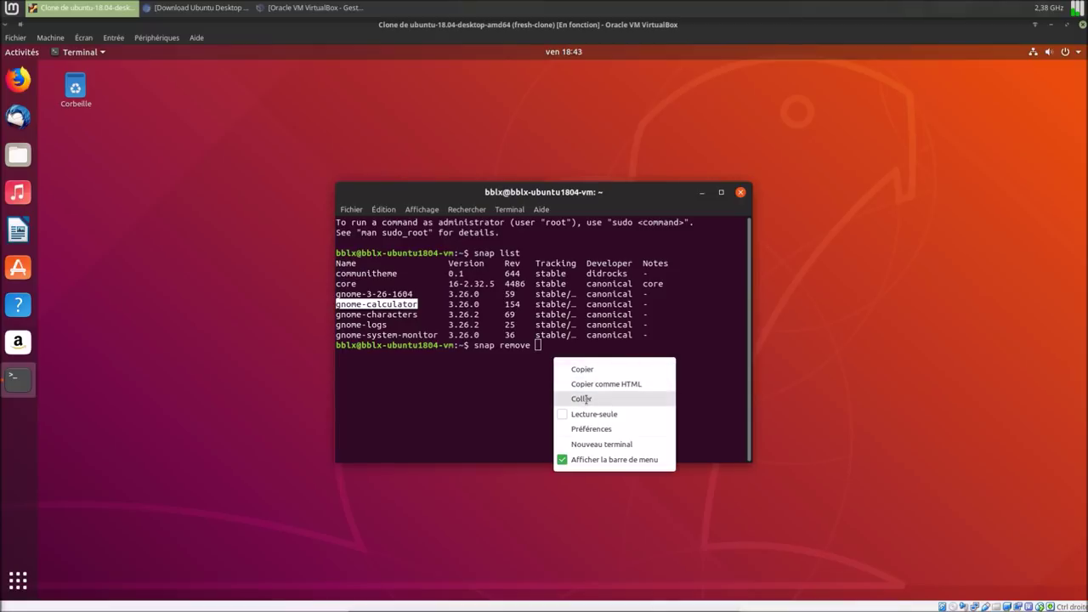
{"action": "left_click", "coordinate": [589, 397]}
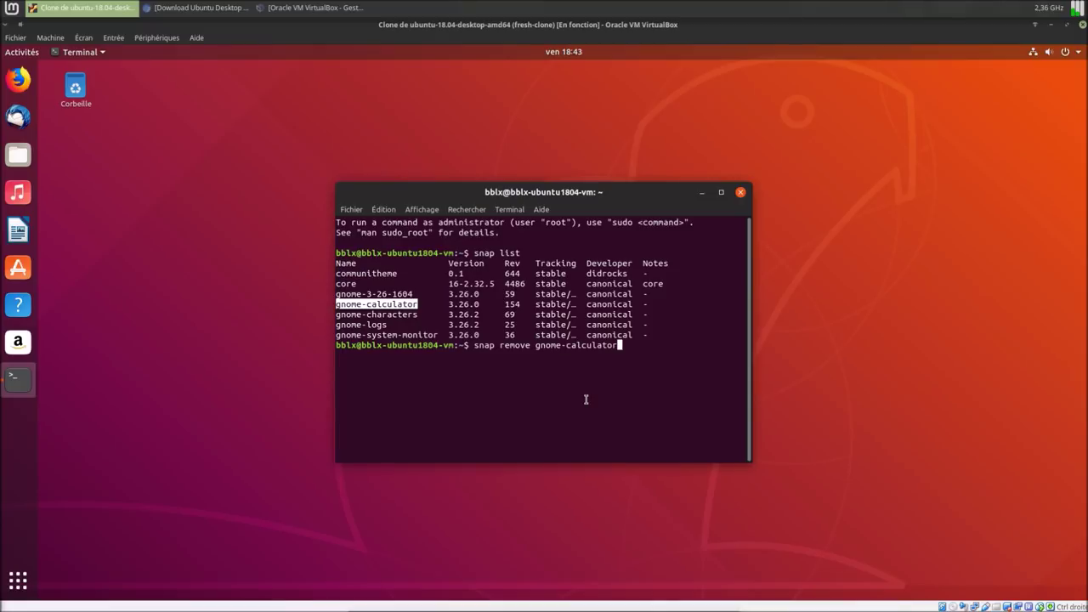
- Append gnome-characters, copied from the snap listing, to the snap remove command
{"action": "double_click", "coordinate": [379, 314]}
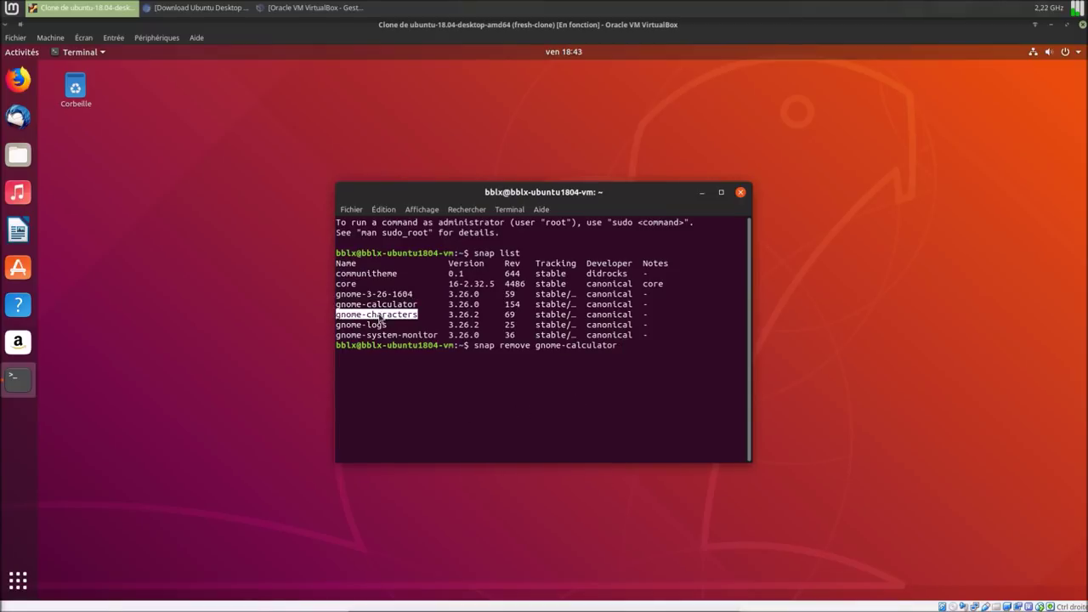
{"action": "right_click", "coordinate": [380, 317]}
{"action": "left_click", "coordinate": [406, 328]}
{"action": "right_click", "coordinate": [578, 388]}
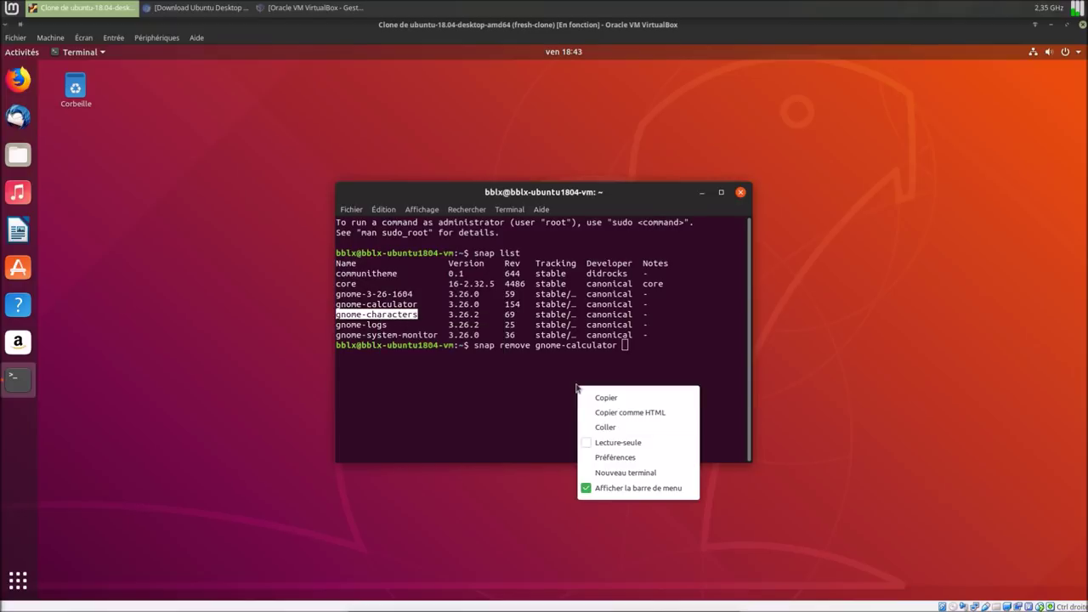
{"action": "left_click", "coordinate": [604, 428]}
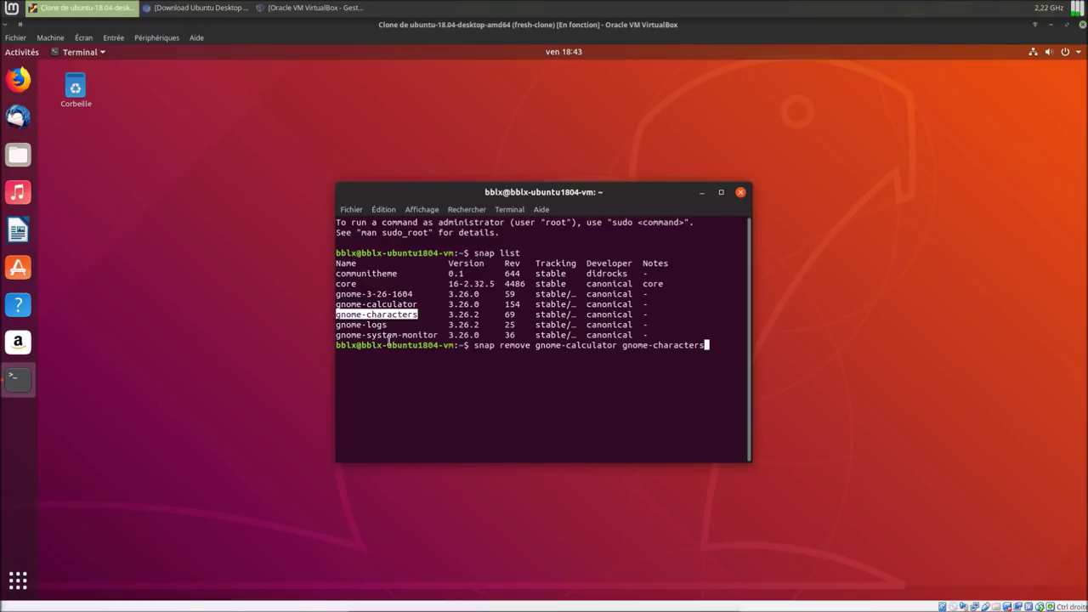
- Append gnome-system-monitor to the snap remove command, and run it, authenticating with the account password
{"action": "double_click", "coordinate": [388, 335]}
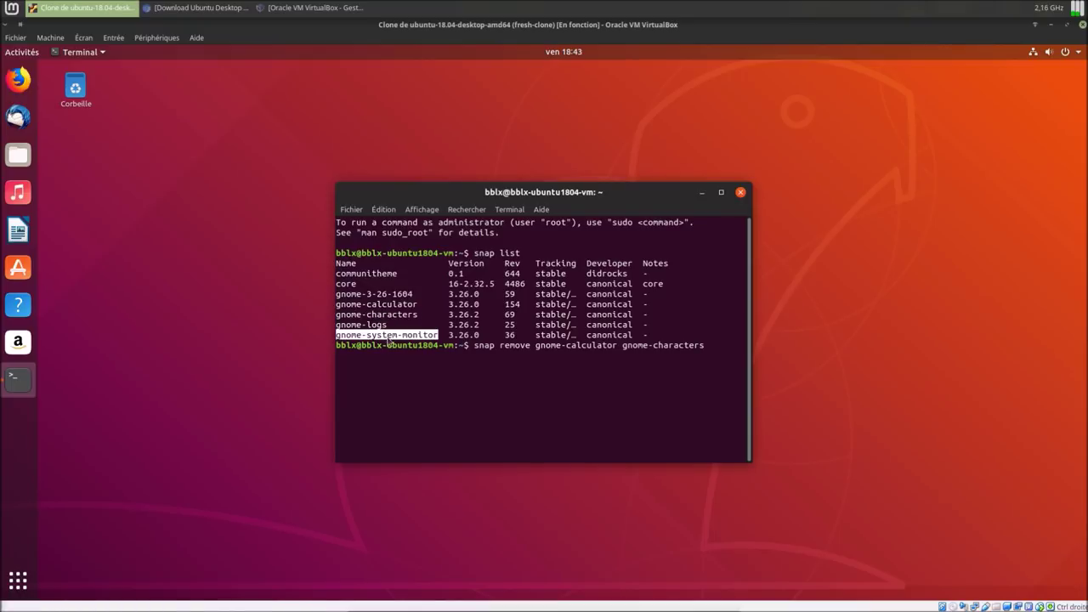
{"action": "right_click", "coordinate": [388, 340]}
{"action": "left_click", "coordinate": [397, 351]}
{"action": "right_click", "coordinate": [581, 405]}
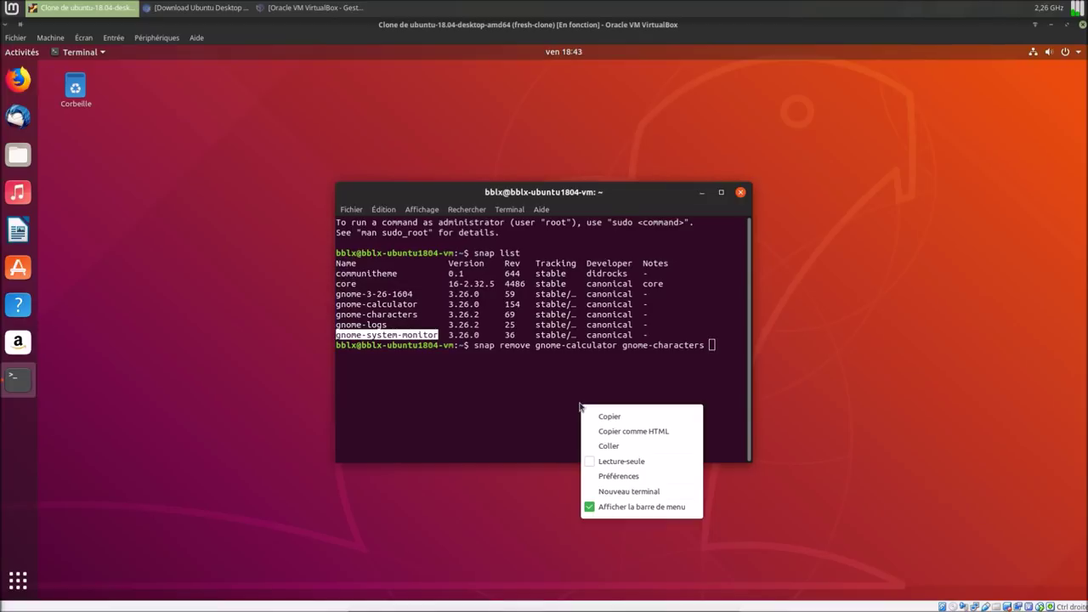
{"action": "left_click", "coordinate": [605, 447]}
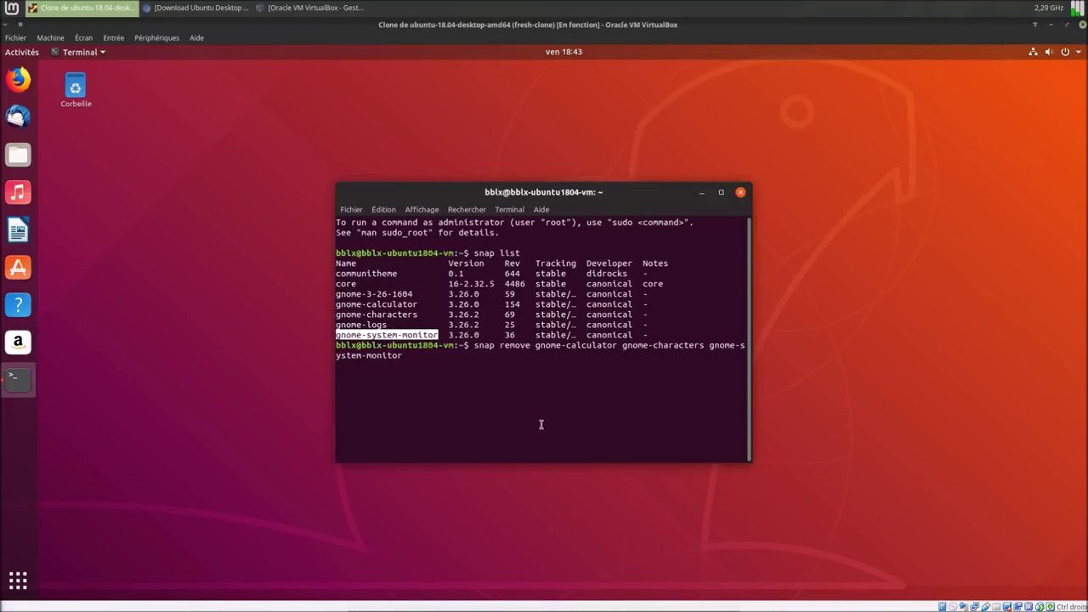
{"action": "key", "text": "Return"}
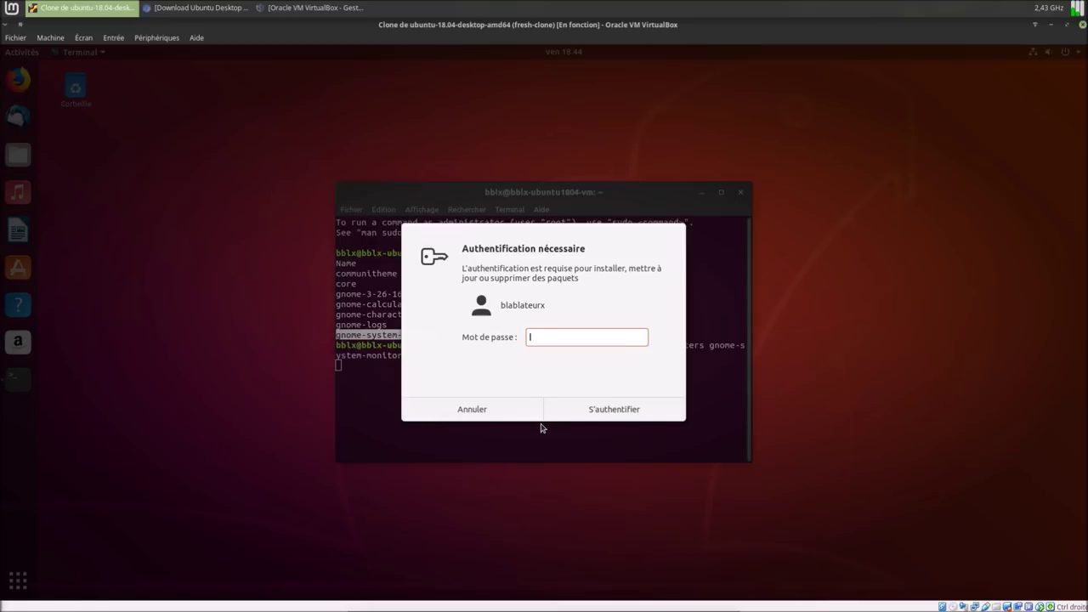
{"action": "type", "text": "••••••"}
{"action": "key", "text": "Return"}
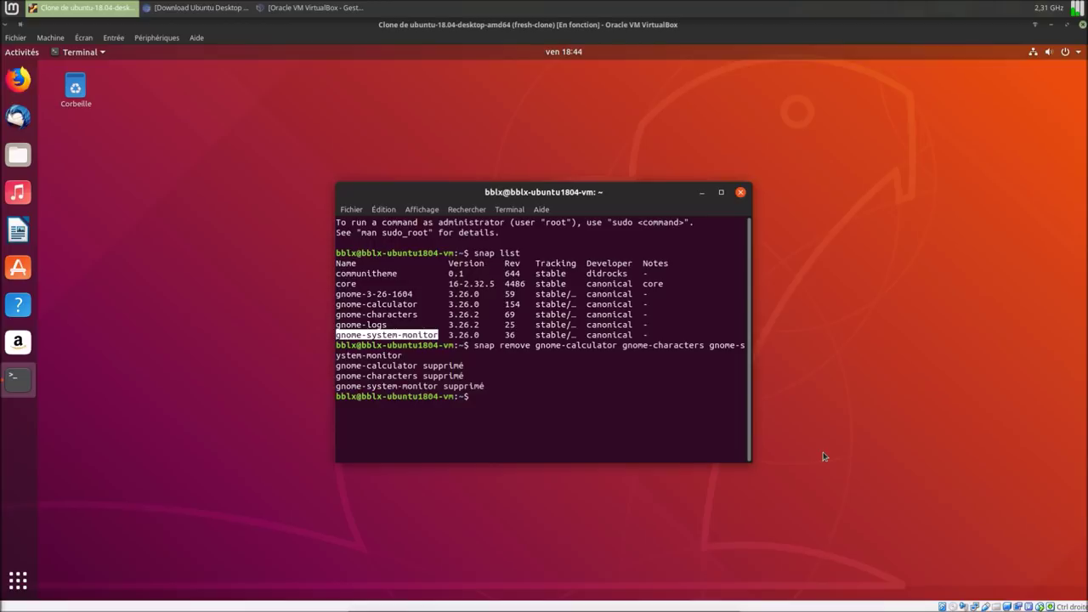
- List the installed snaps again, and begin a sudo apt install command with gnome-calculator as its first package
{"action": "type", "text": "snap list"}
{"action": "key", "text": "Return"}
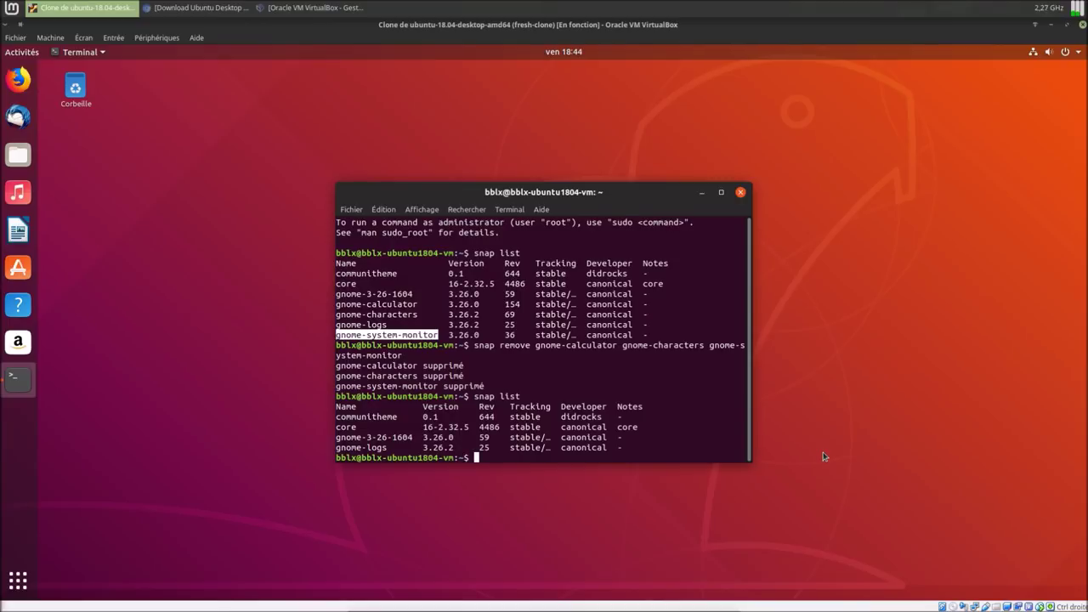
{"action": "type", "text": "sudo apt install"}
{"action": "double_click", "coordinate": [366, 303]}
{"action": "right_click", "coordinate": [365, 302]}
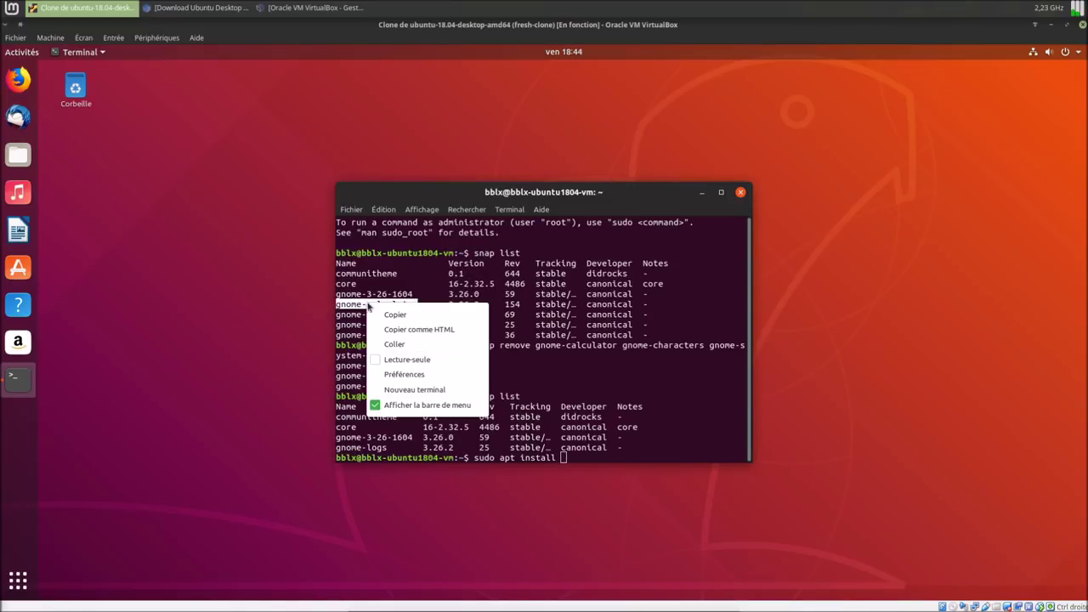
{"action": "left_click", "coordinate": [391, 312]}
{"action": "right_click", "coordinate": [587, 459]}
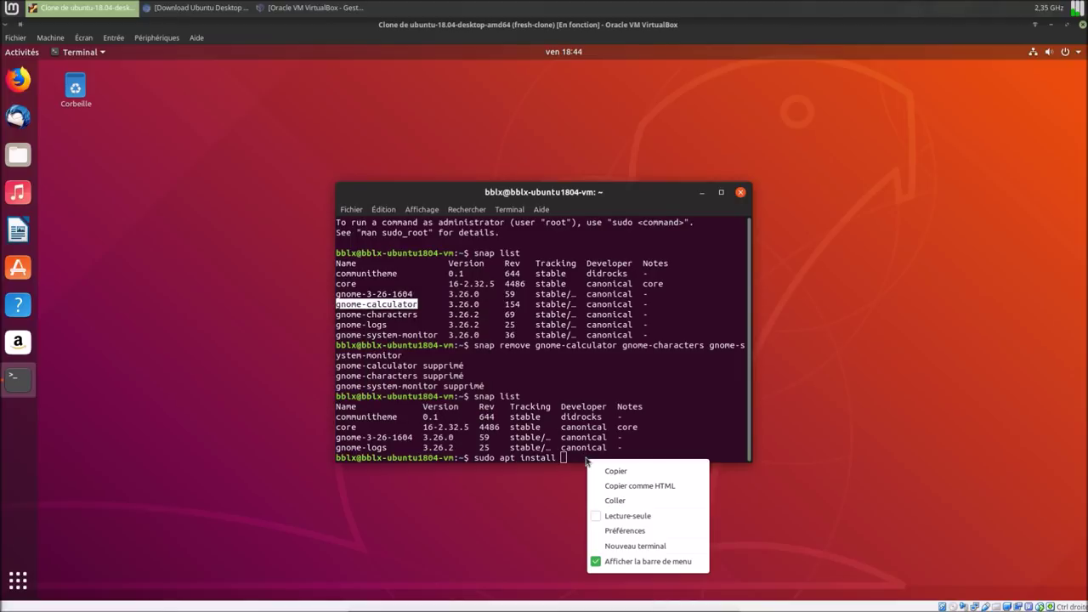
{"action": "left_click", "coordinate": [622, 501]}
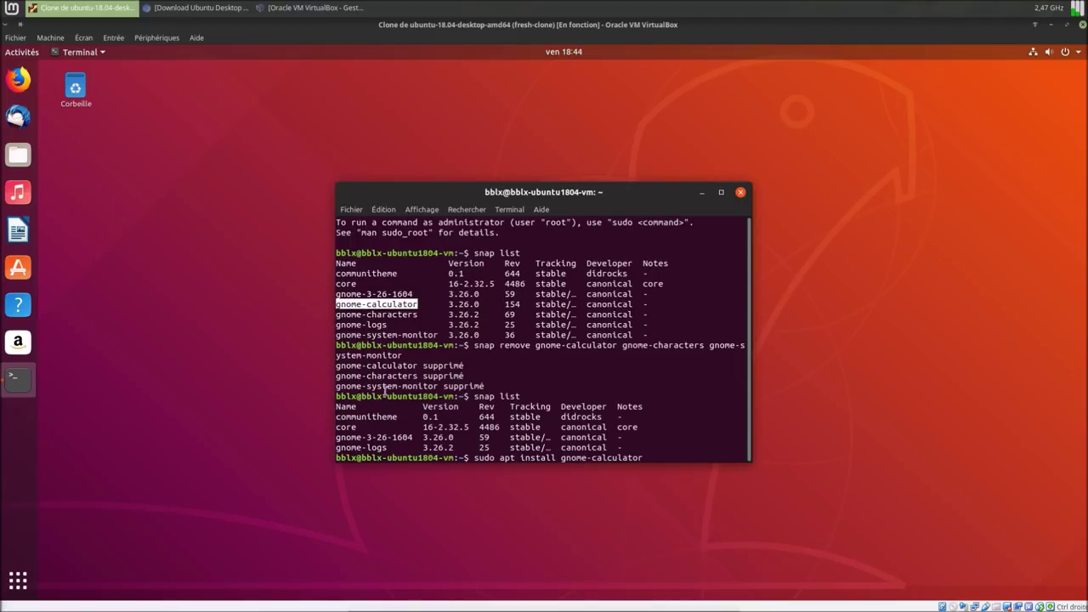
- Append gnome-characters and gnome-system-monitor to the sudo apt install command
{"action": "double_click", "coordinate": [378, 315]}
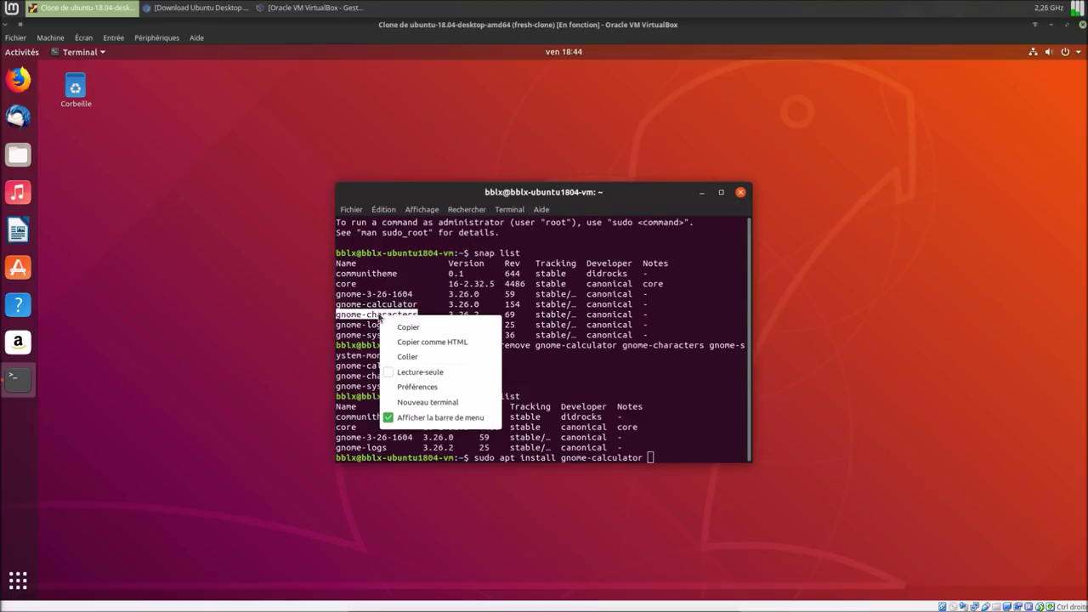
{"action": "left_click", "coordinate": [407, 327]}
{"action": "right_click", "coordinate": [679, 454]}
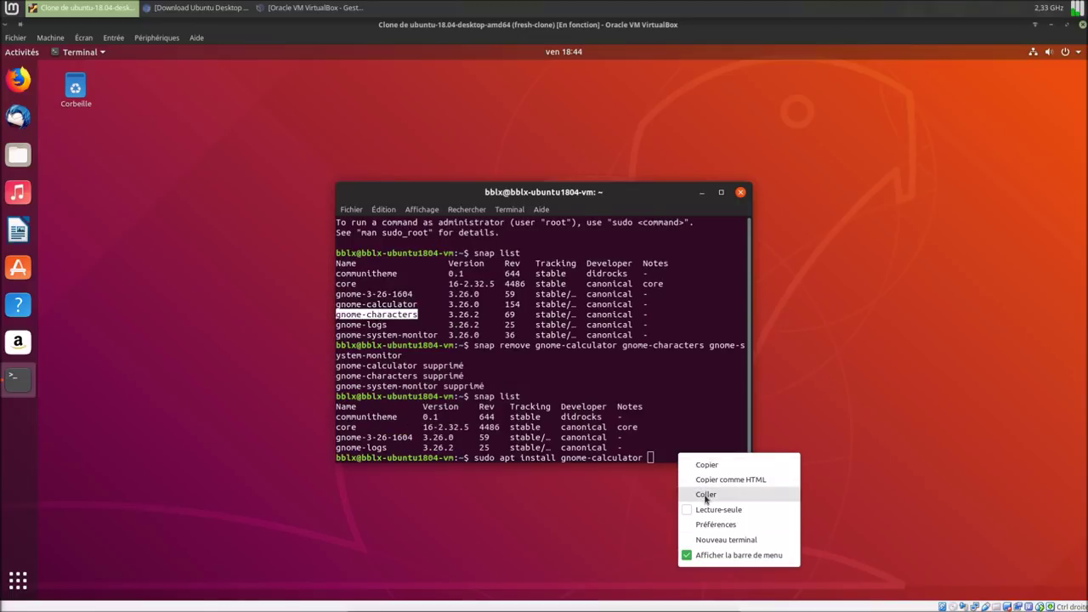
{"action": "left_click", "coordinate": [705, 496]}
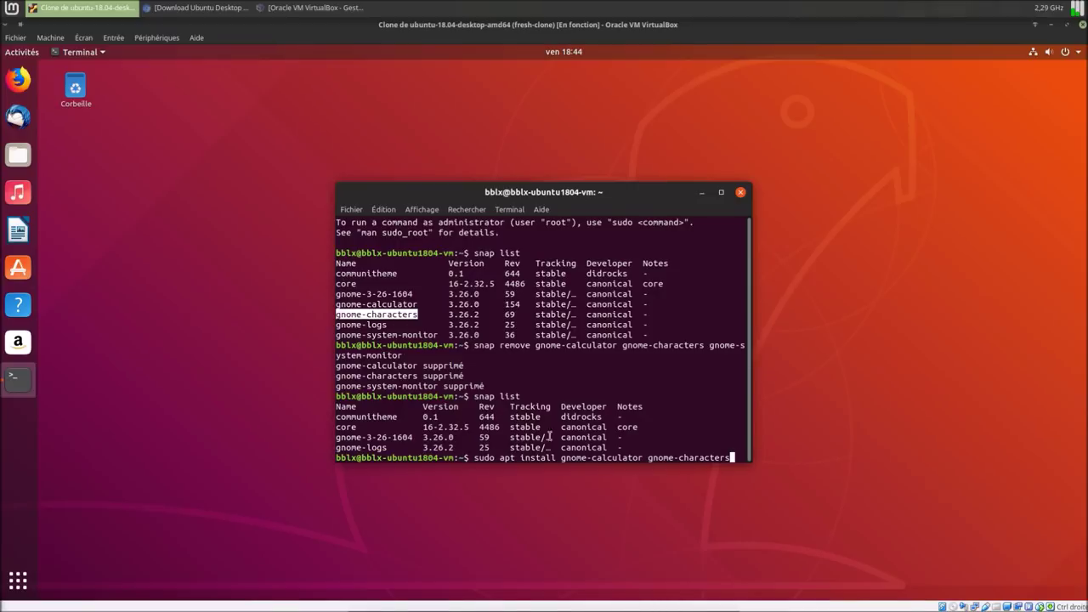
{"action": "double_click", "coordinate": [385, 336]}
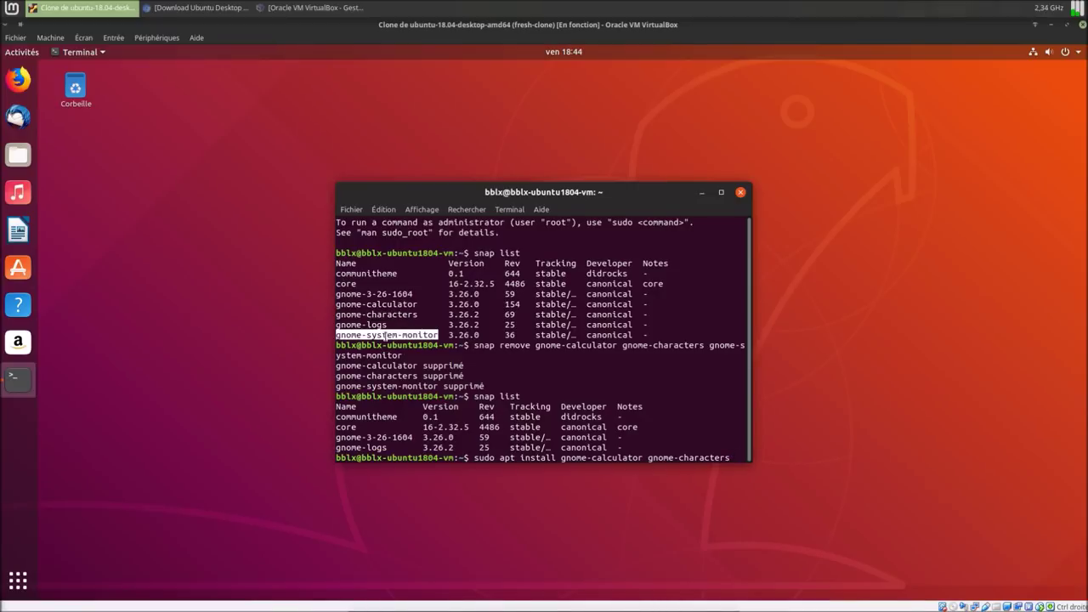
{"action": "right_click", "coordinate": [387, 337]}
{"action": "left_click", "coordinate": [415, 350]}
{"action": "right_click", "coordinate": [718, 447]}
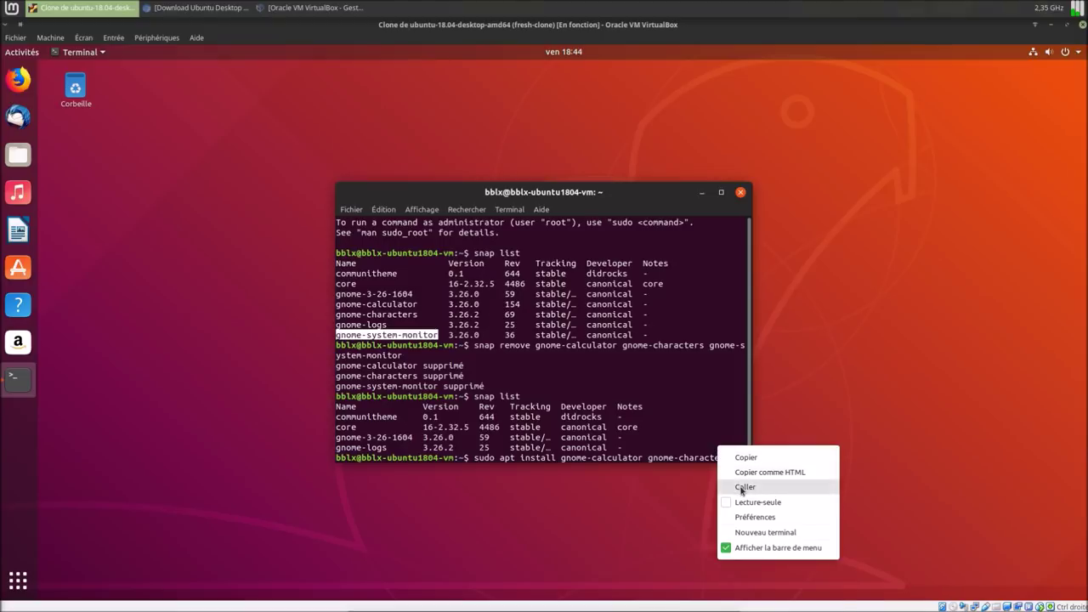
{"action": "left_click", "coordinate": [744, 487]}
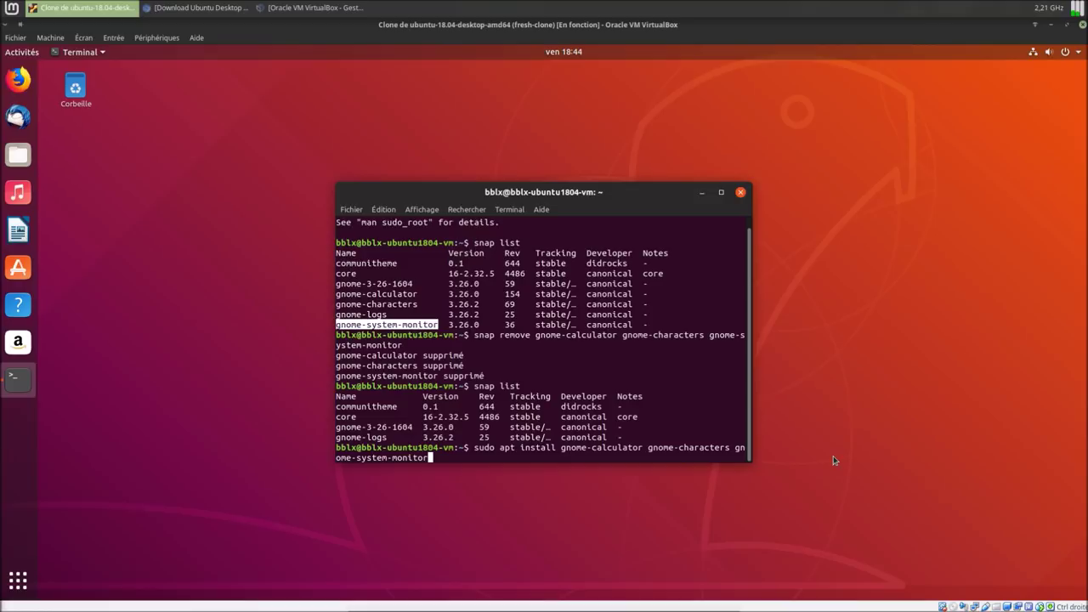
- Run the apt installation with the sudo password, accept it by answering "o", and close Terminal
{"action": "key", "text": "Return"}
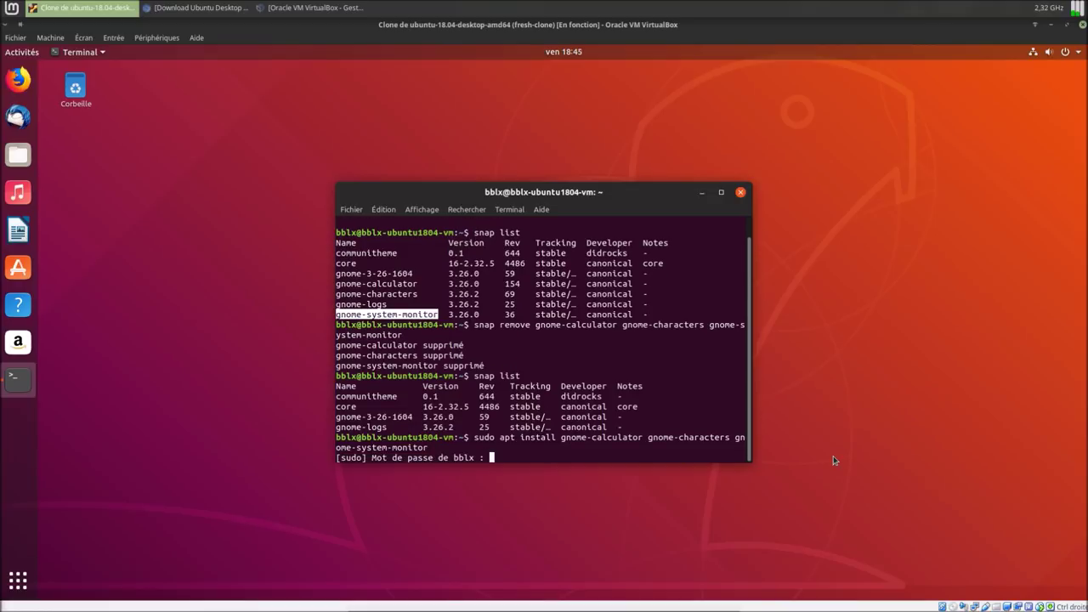
{"action": "key", "text": "Return"}
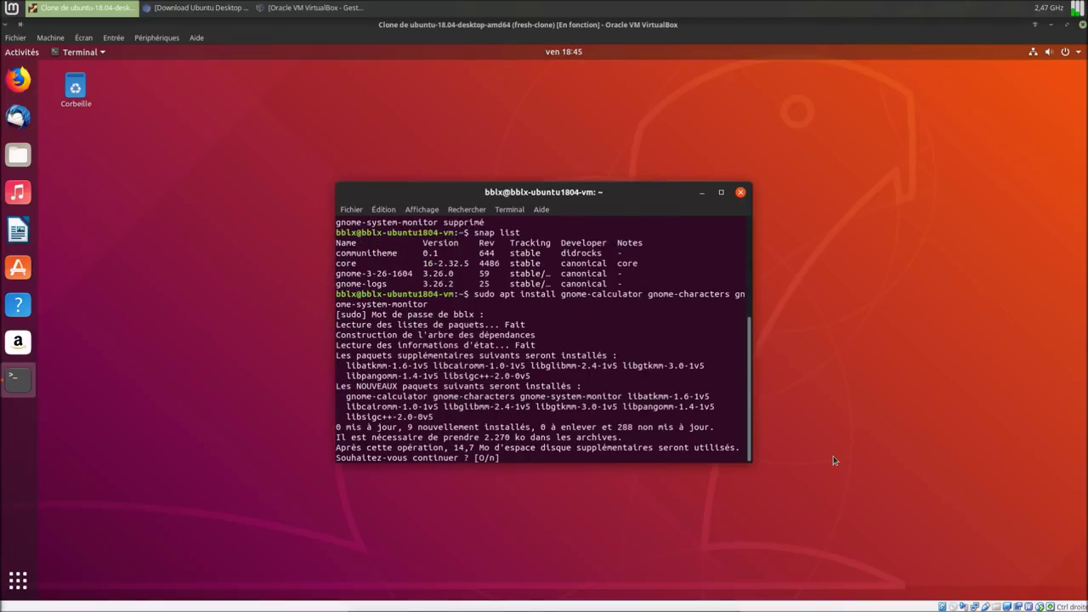
{"action": "type", "text": "o"}
{"action": "key", "text": "Return"}
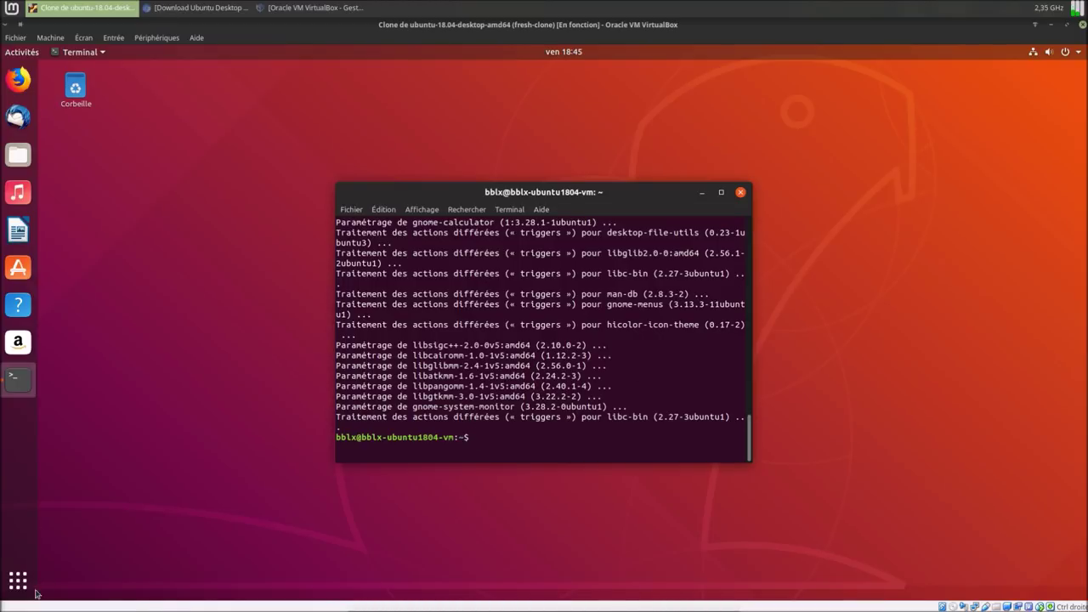
{"action": "left_click", "coordinate": [741, 194]}
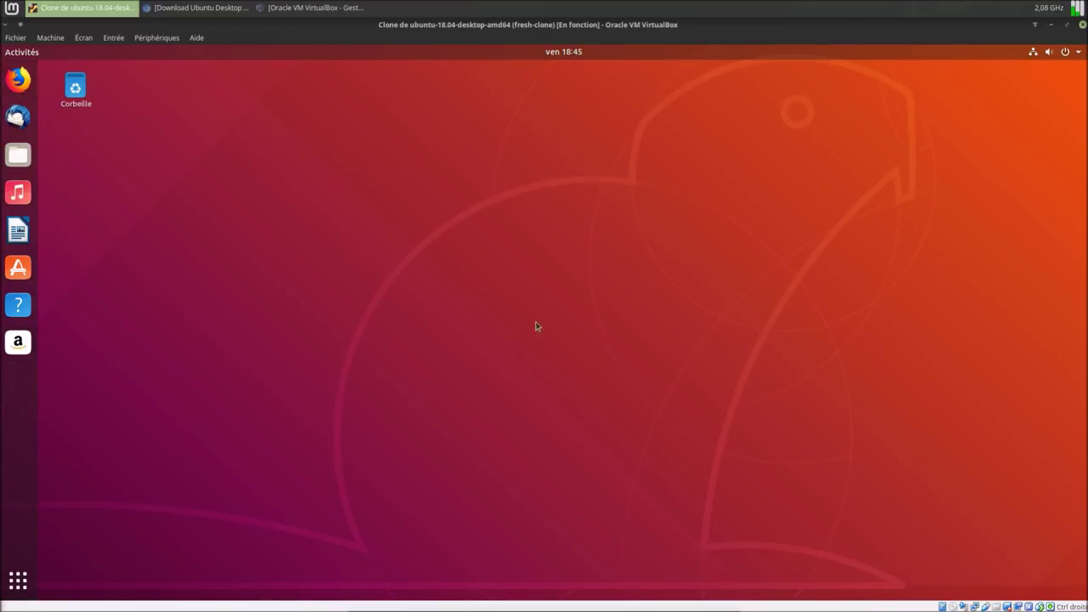
- Launch Calculatrice and Moniteur système, found under Utilitaires, from the applications overview to check their theming, and close both windows
{"action": "left_click", "coordinate": [25, 583]}
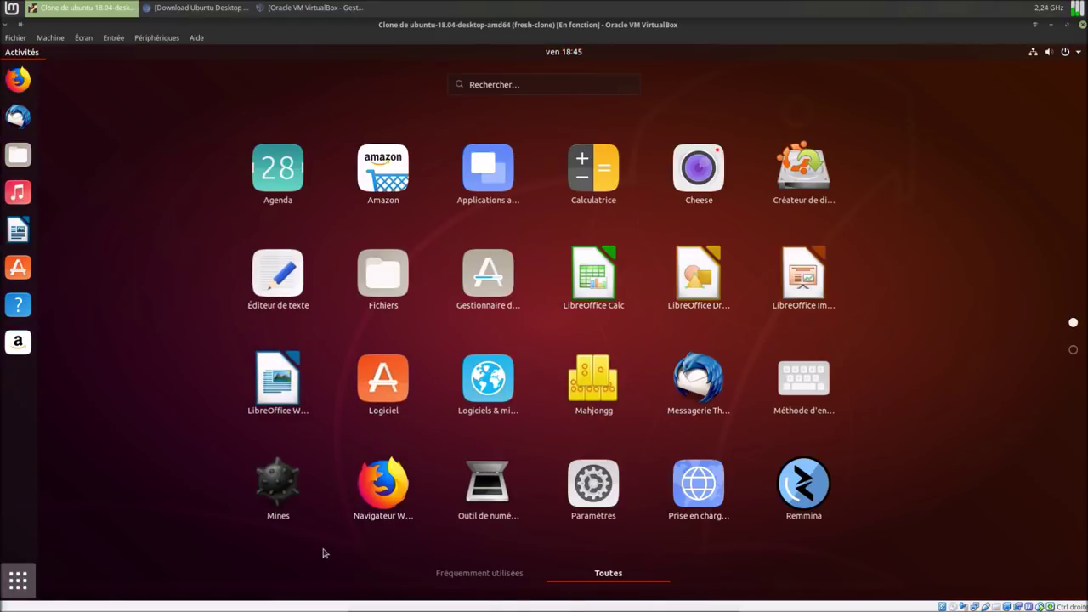
{"action": "left_click", "coordinate": [604, 174]}
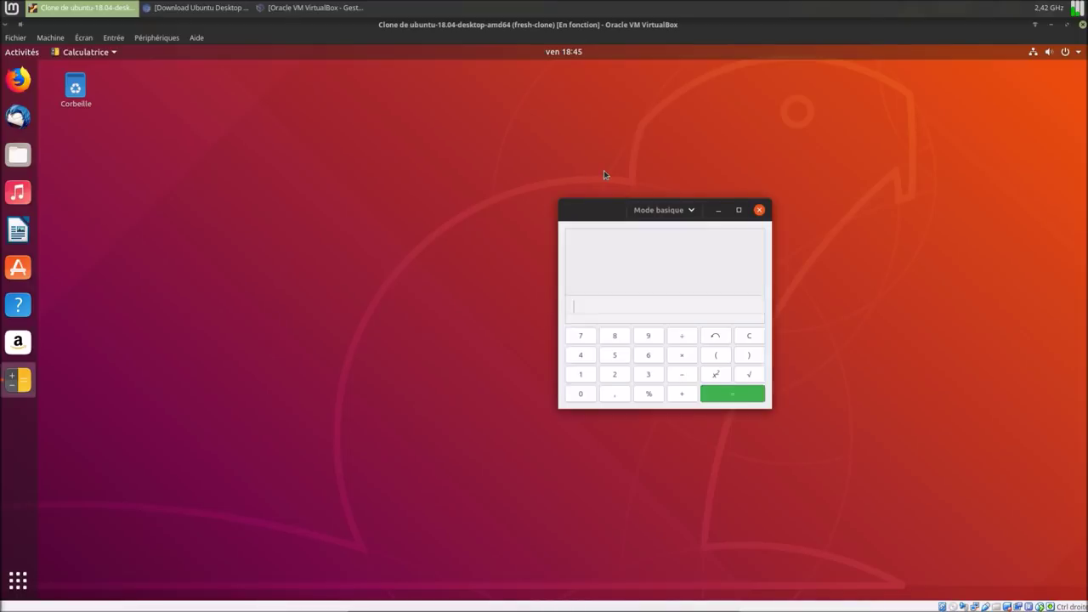
{"action": "left_click", "coordinate": [18, 581]}
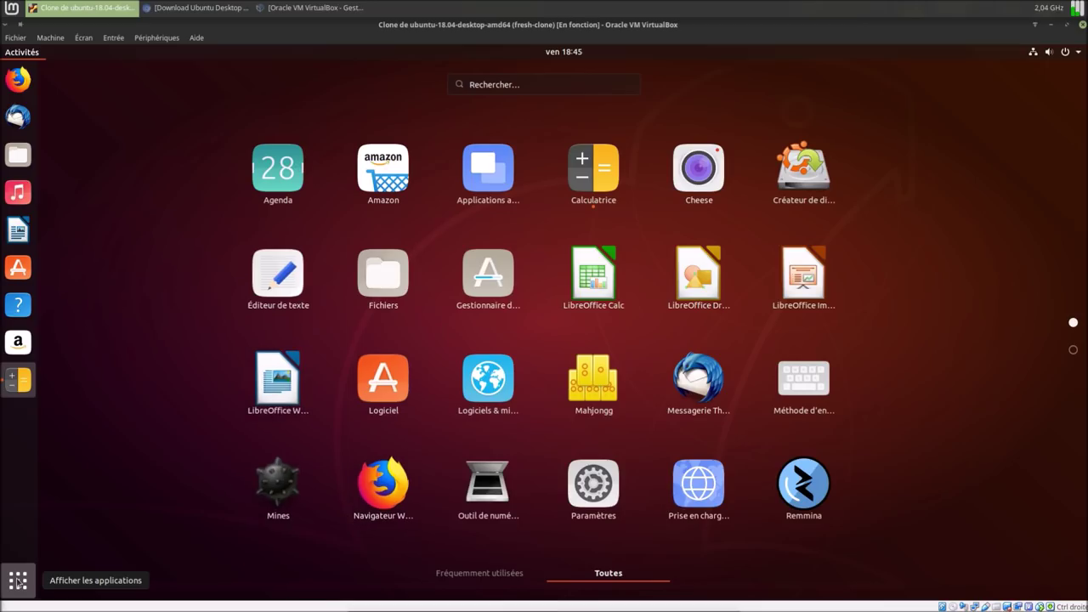
{"action": "scroll", "coordinate": [516, 428], "scroll_direction": "down", "scroll_amount": 1}
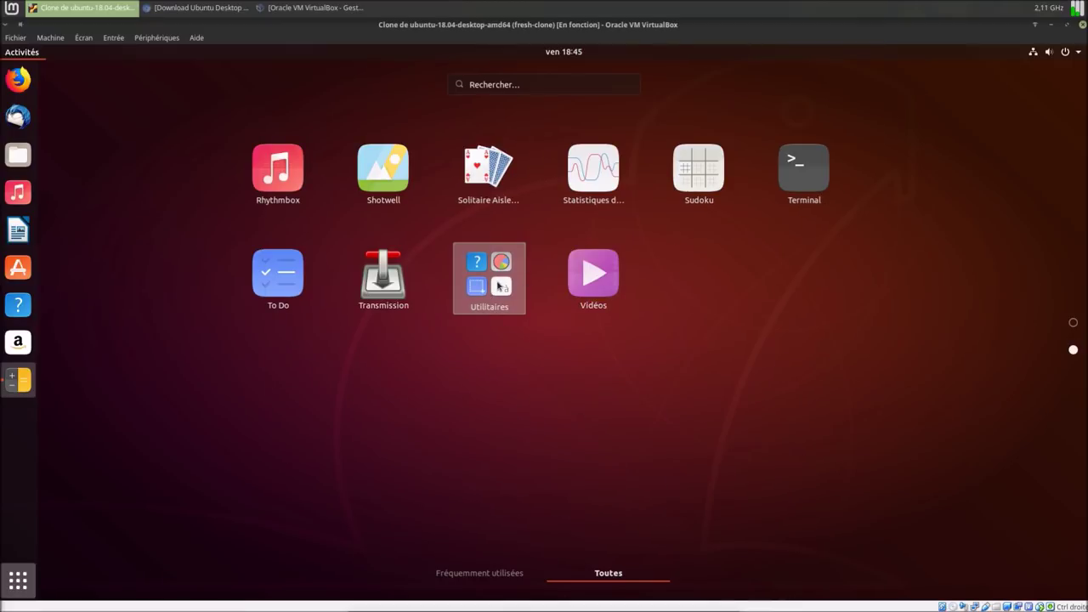
{"action": "left_click", "coordinate": [498, 285]}
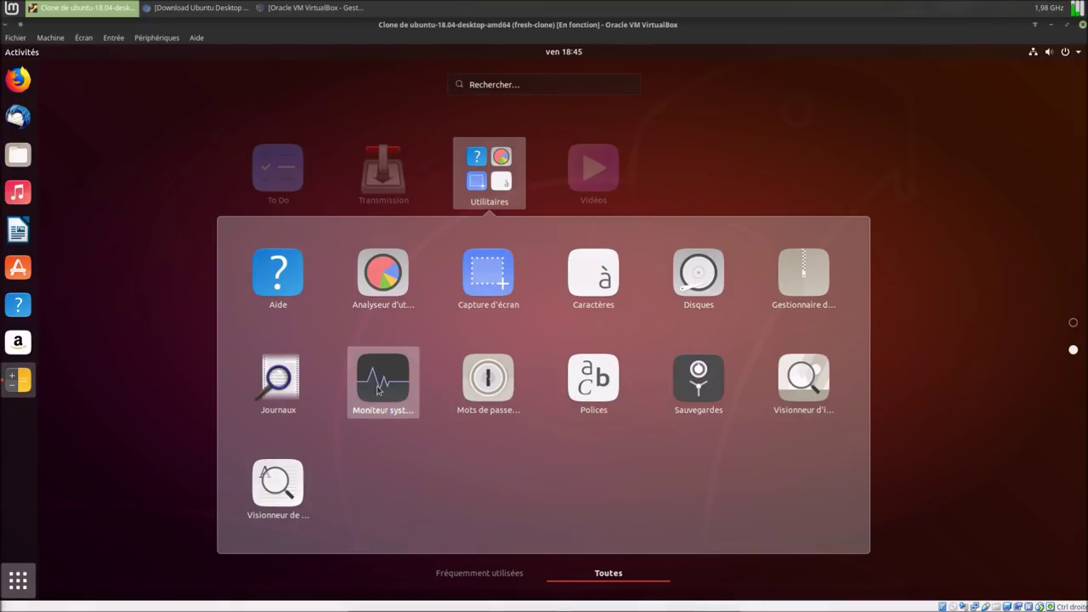
{"action": "left_click", "coordinate": [379, 389]}
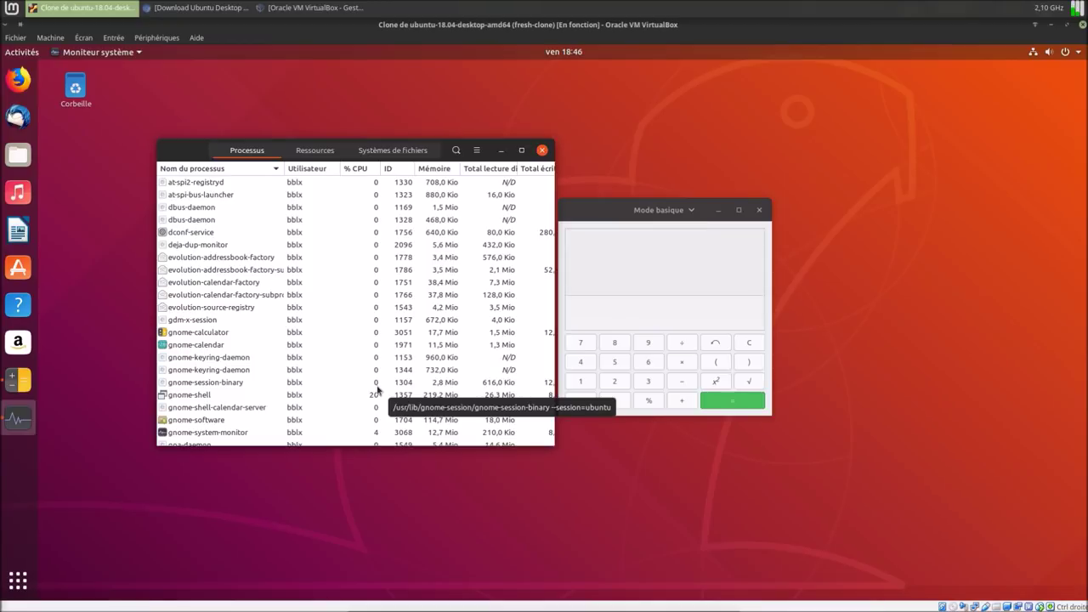
{"action": "left_click", "coordinate": [542, 150]}
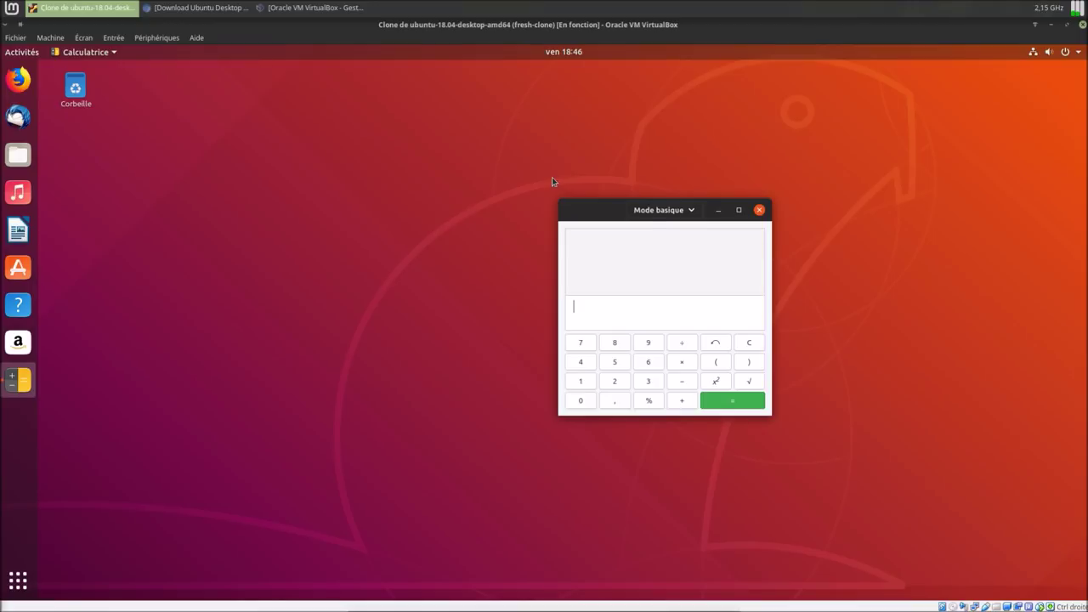
{"action": "left_click", "coordinate": [759, 210]}
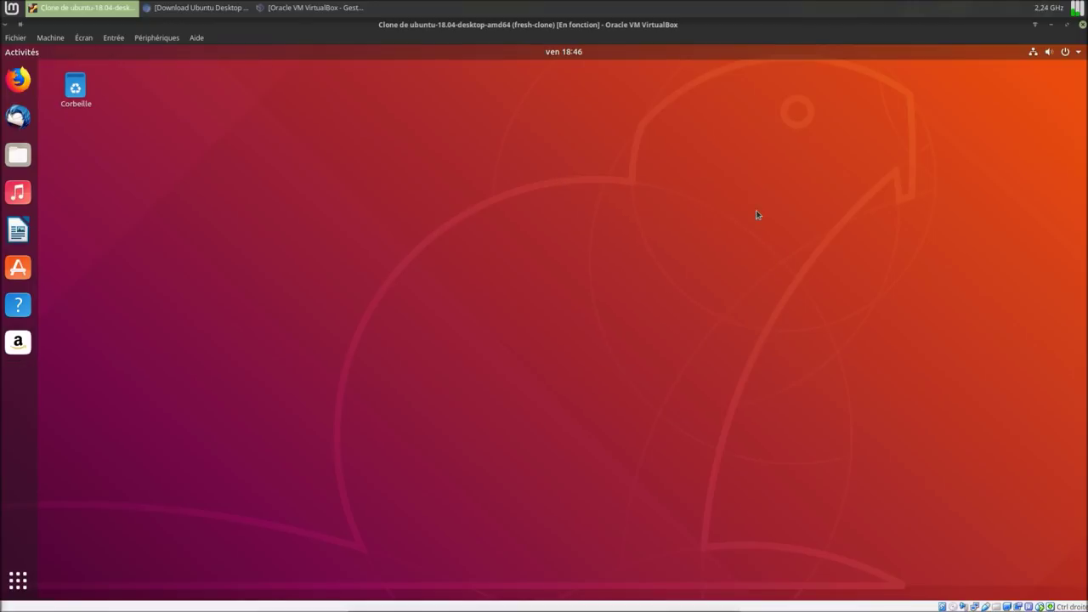
- Shut down the Ubuntu 18.04 virtual machine from its system menu
{"action": "left_click", "coordinate": [1069, 55]}
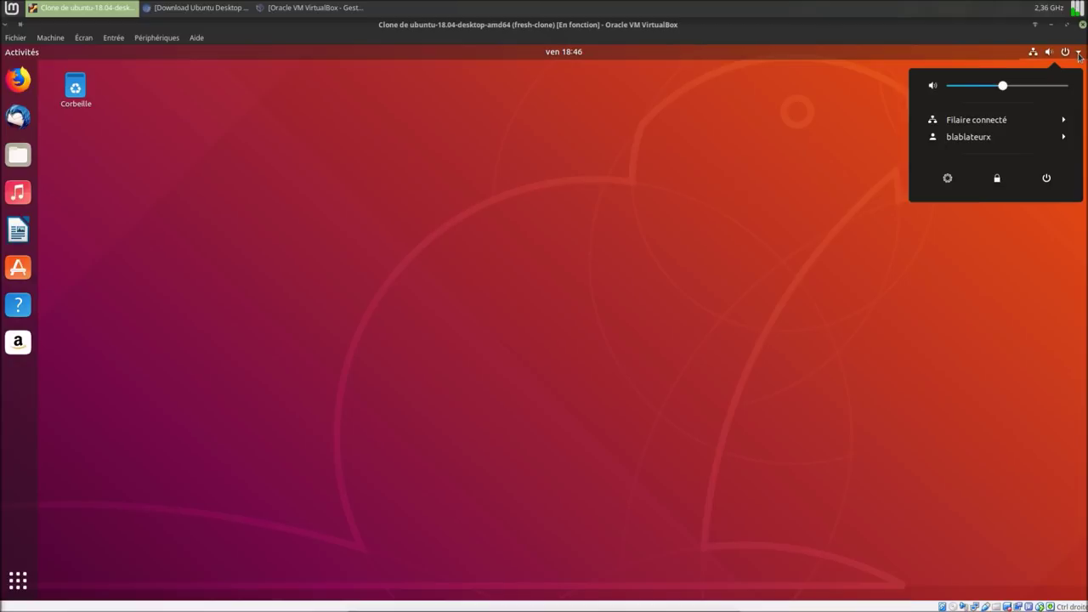
{"action": "left_click", "coordinate": [1051, 180]}
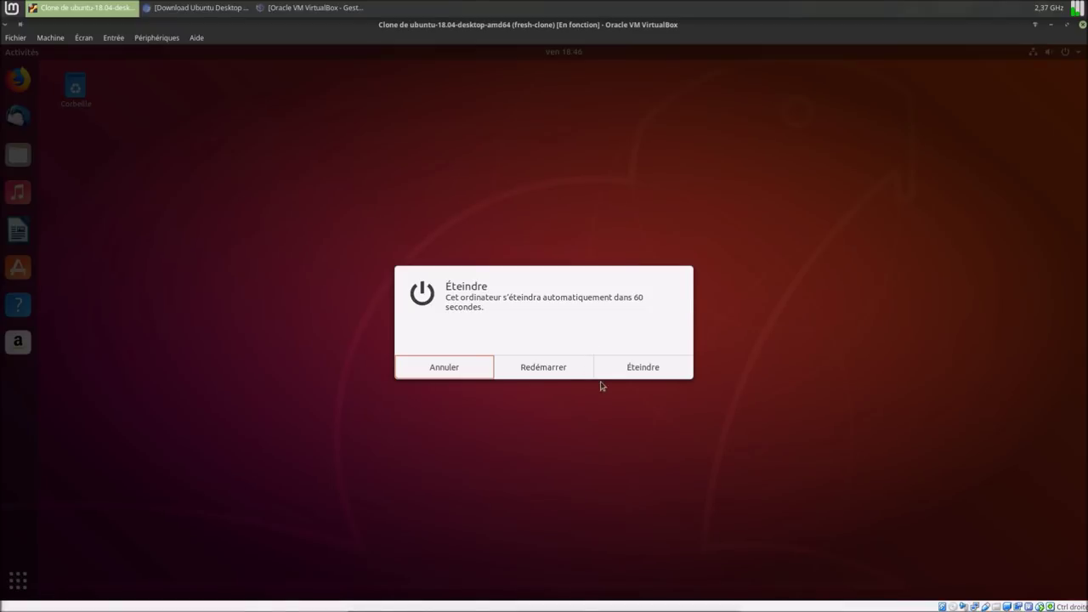
{"action": "left_click", "coordinate": [620, 375]}
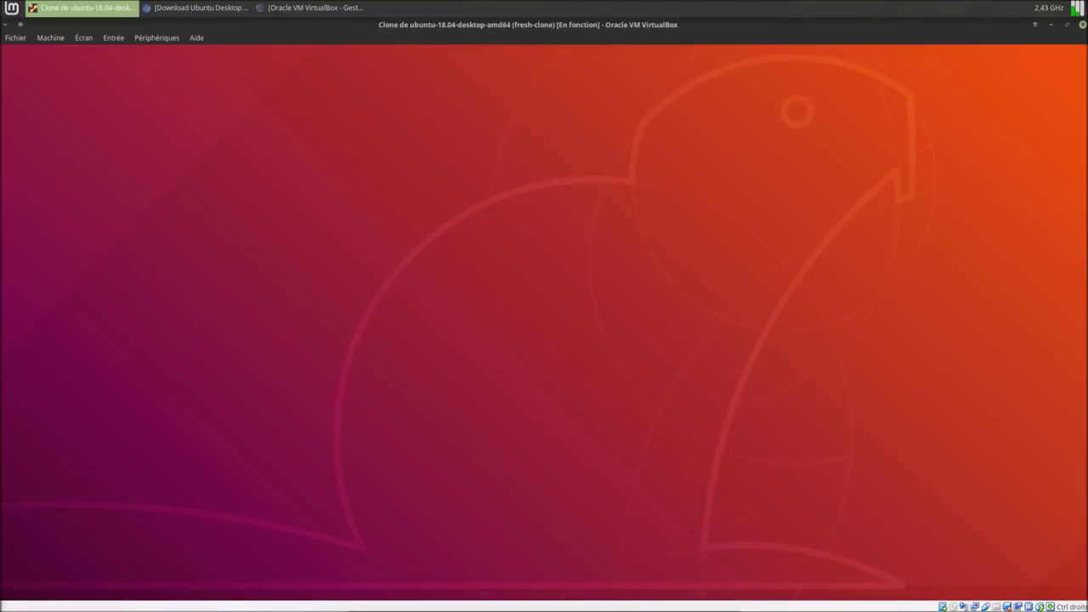
- Start the Clone de ubuntu-18.04.1-desktop-amd64 machine from the VirtualBox manager and move its window toward the middle of the desktop
{"action": "left_click", "coordinate": [287, 10]}
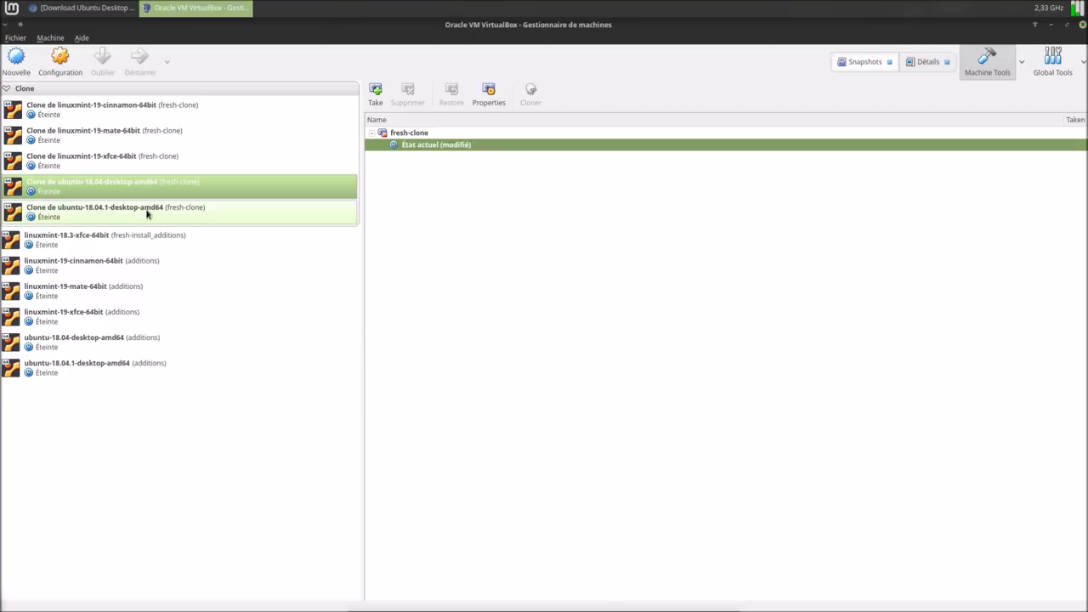
{"action": "left_click", "coordinate": [145, 212]}
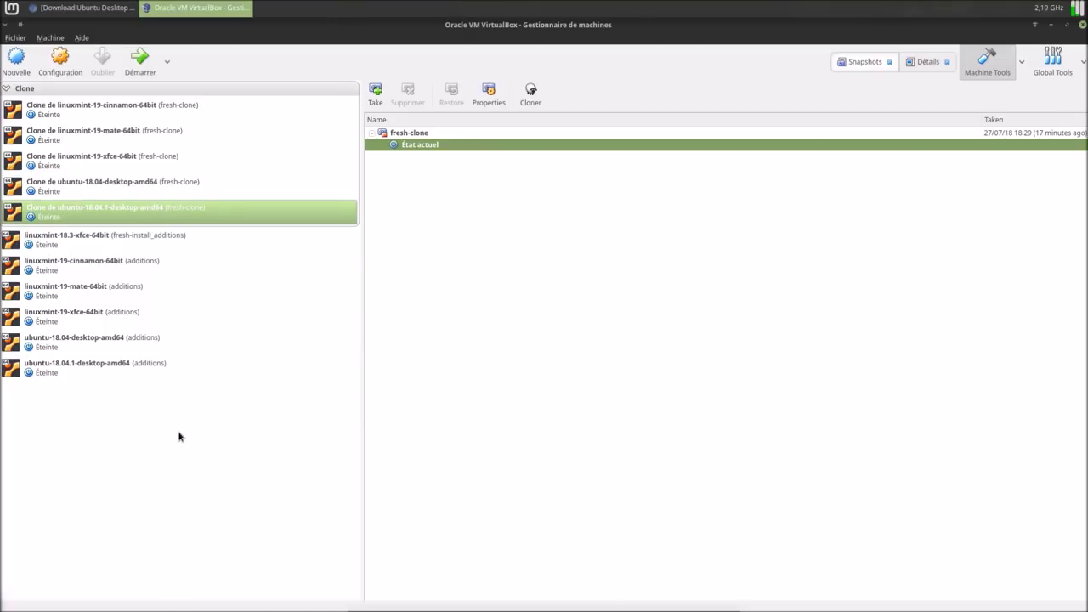
{"action": "left_click", "coordinate": [140, 62]}
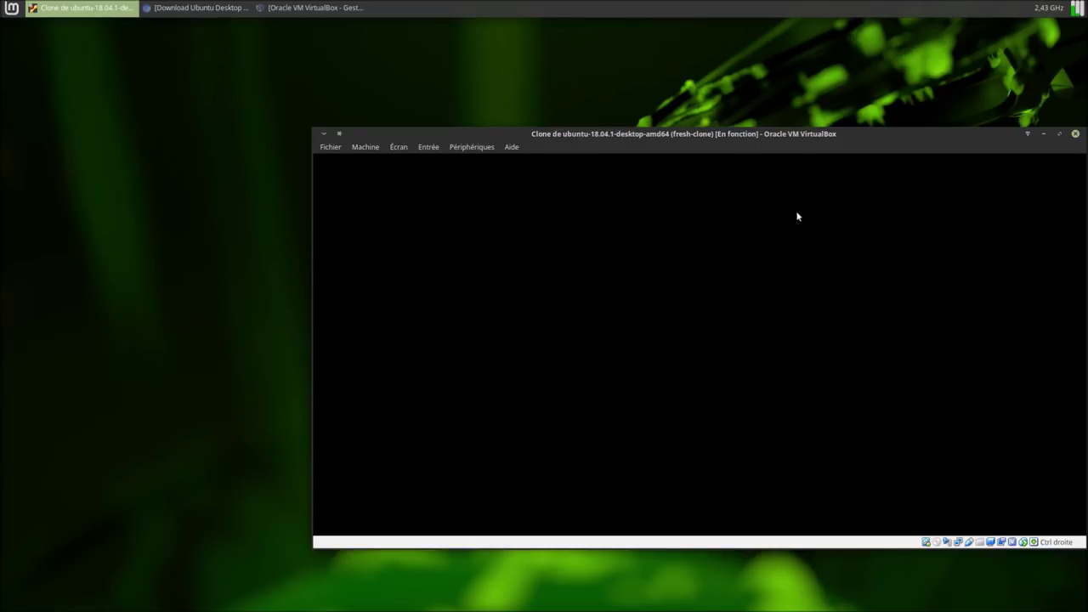
{"action": "left_click_drag", "start_coordinate": [857, 138], "coordinate": [703, 121]}
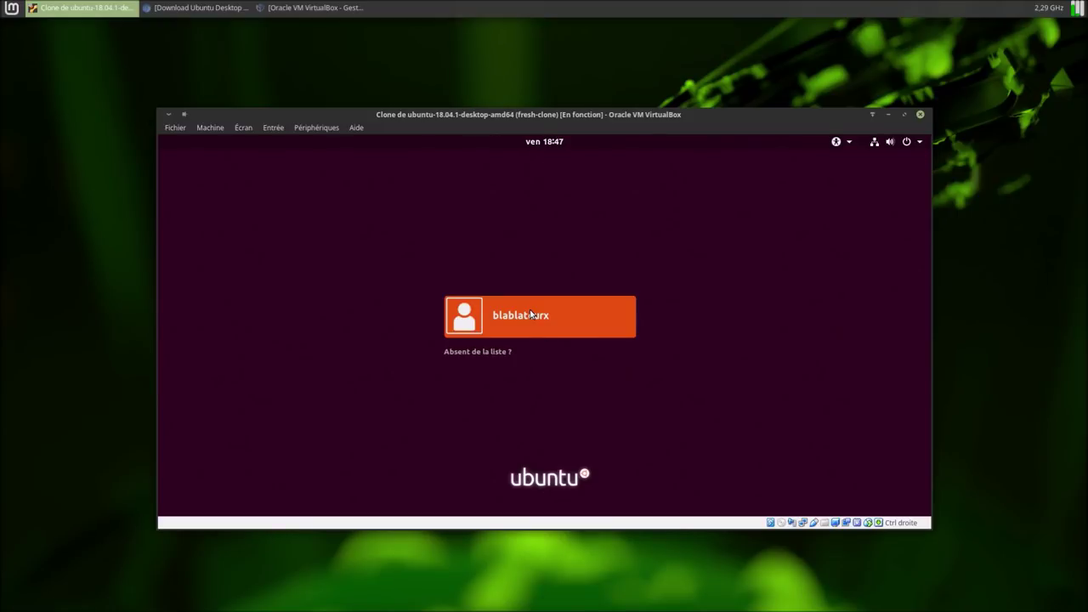
- Log in to the Ubuntu 18.04.1 session with the account password and maximize the virtual machine window
{"action": "left_click", "coordinate": [532, 317]}
{"action": "type", "text": "******"}
{"action": "key", "text": "Return"}
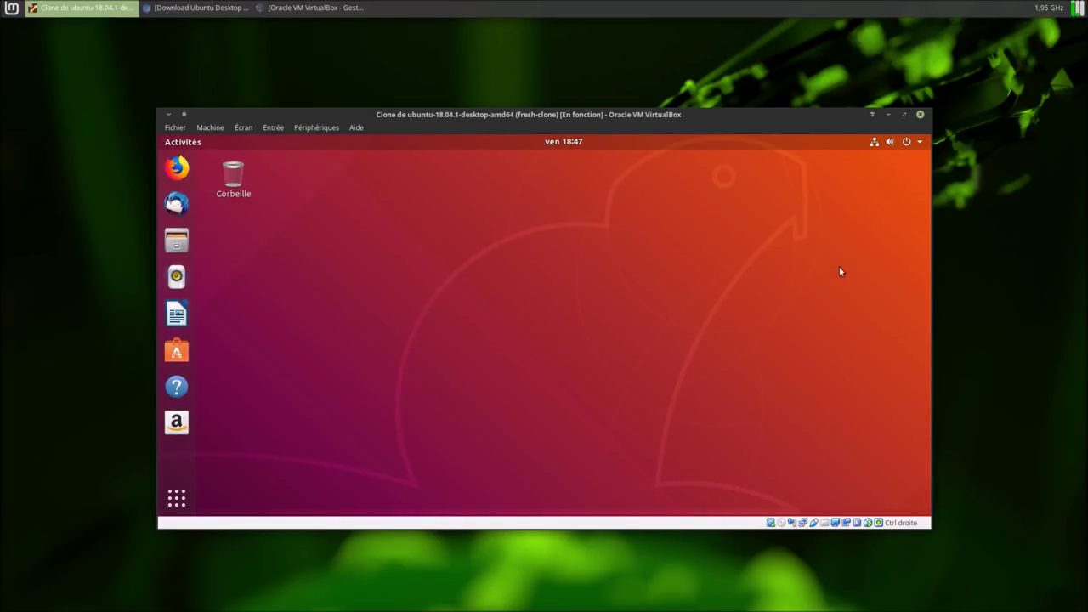
{"action": "left_click", "coordinate": [904, 114]}
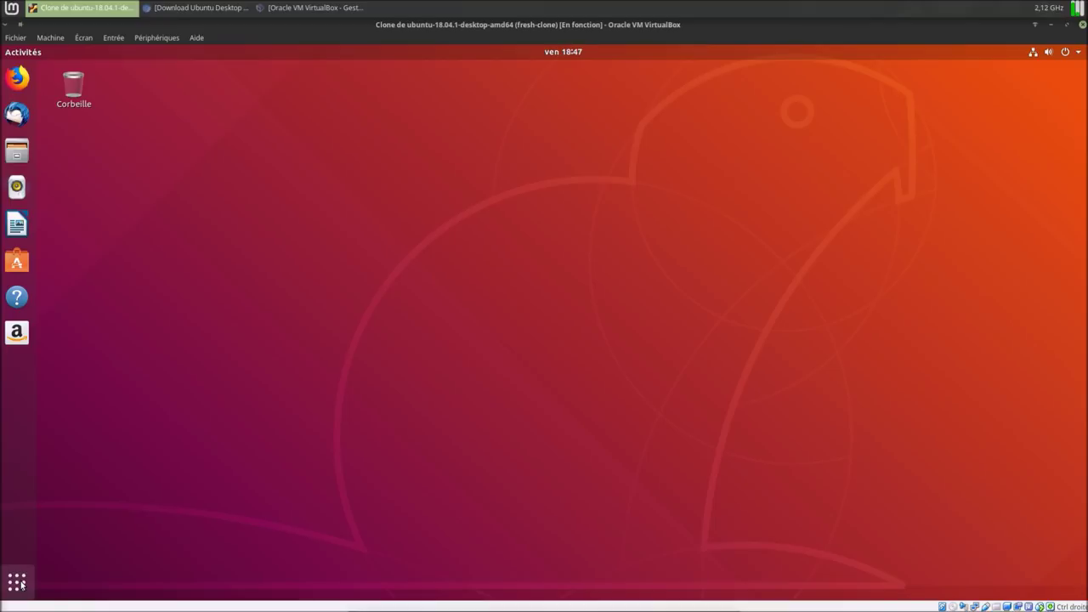
- Find Terminal by searching the applications for "ter", open it, and reposition its window
{"action": "left_click", "coordinate": [20, 583]}
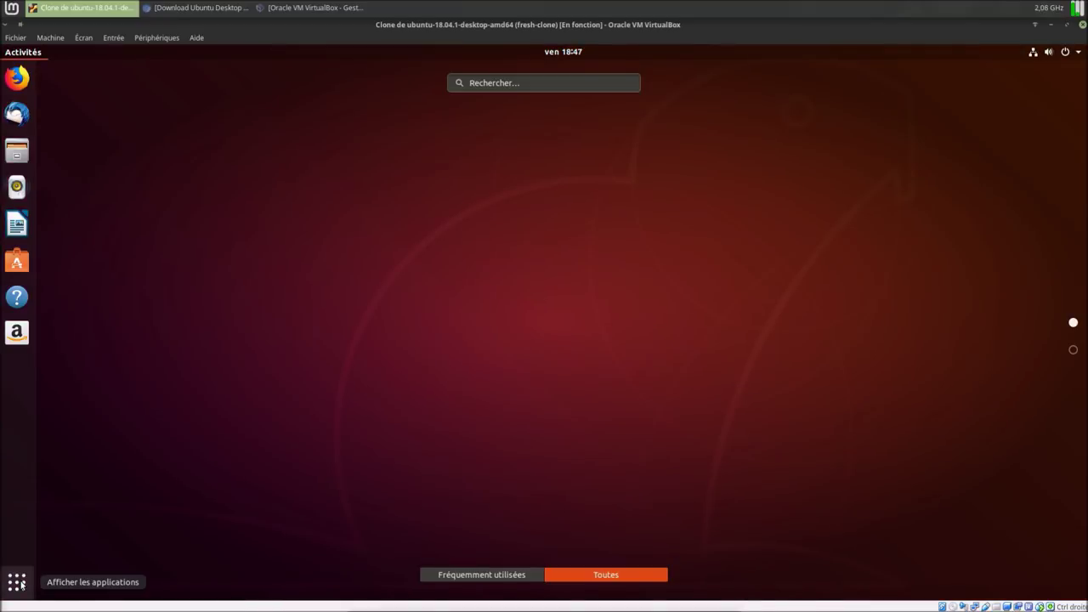
{"action": "type", "text": "ter"}
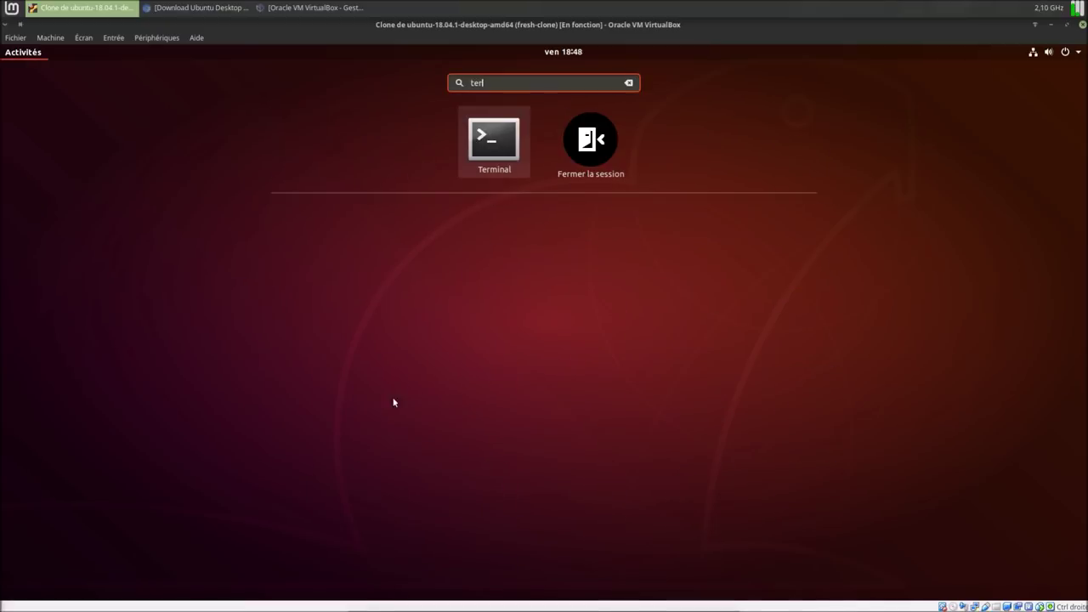
{"action": "left_click", "coordinate": [491, 140]}
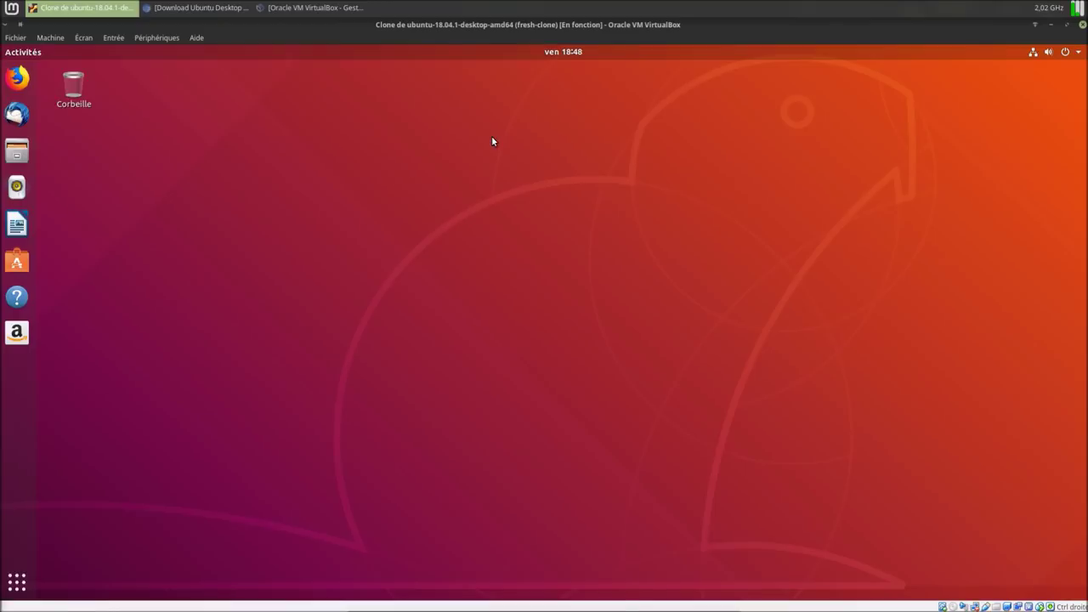
{"action": "left_click_drag", "start_coordinate": [458, 157], "coordinate": [587, 182]}
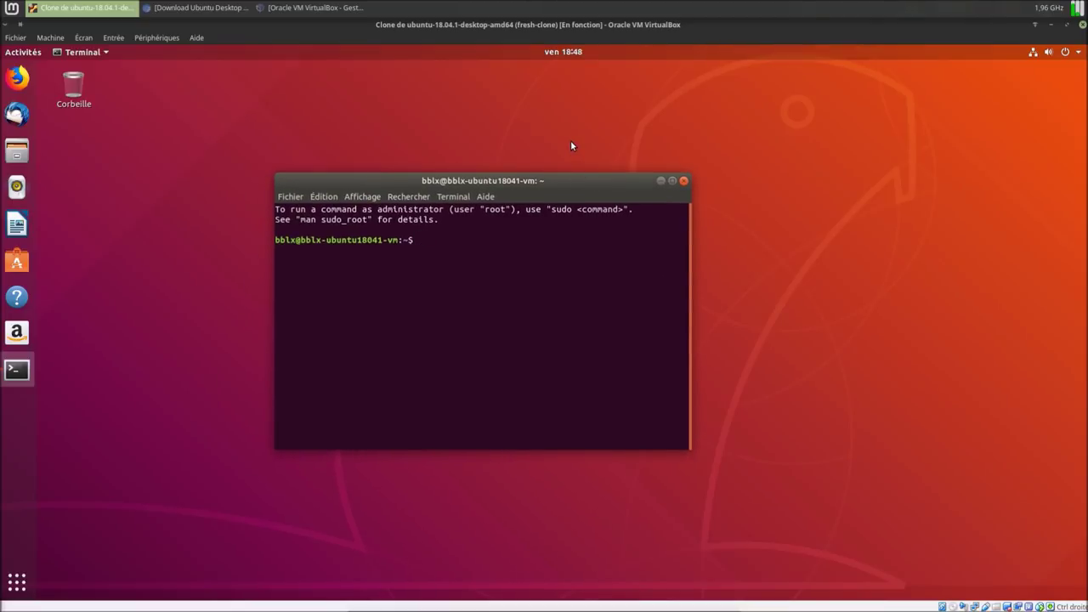
- List the installed snaps, and enter snap install communitheme at the prompt without running it
{"action": "type", "text": "snap list"}
{"action": "key", "text": "Return"}
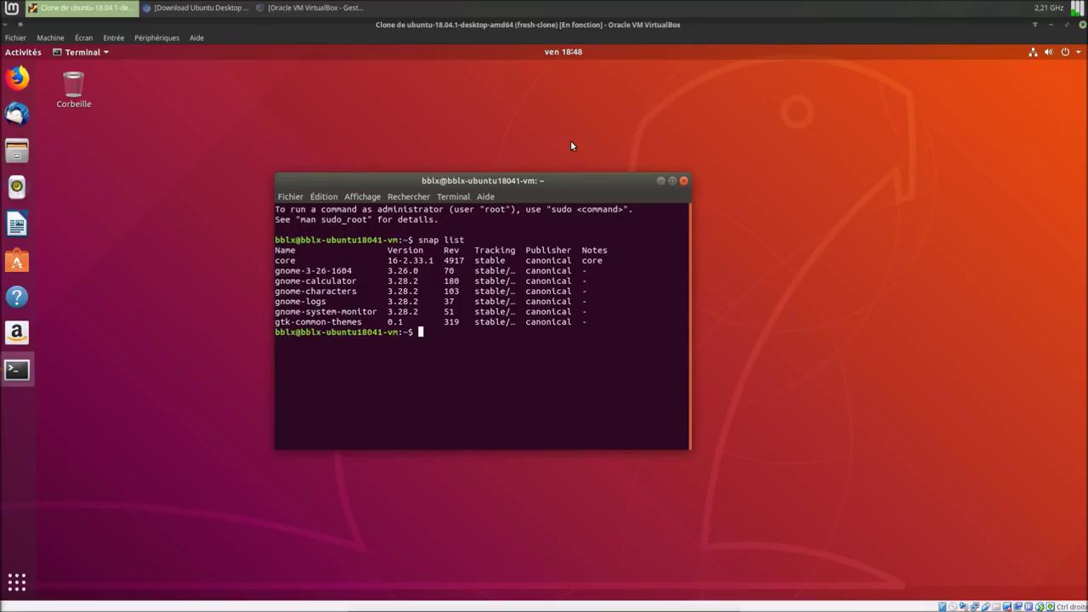
{"action": "type", "text": "snap install communitheme"}
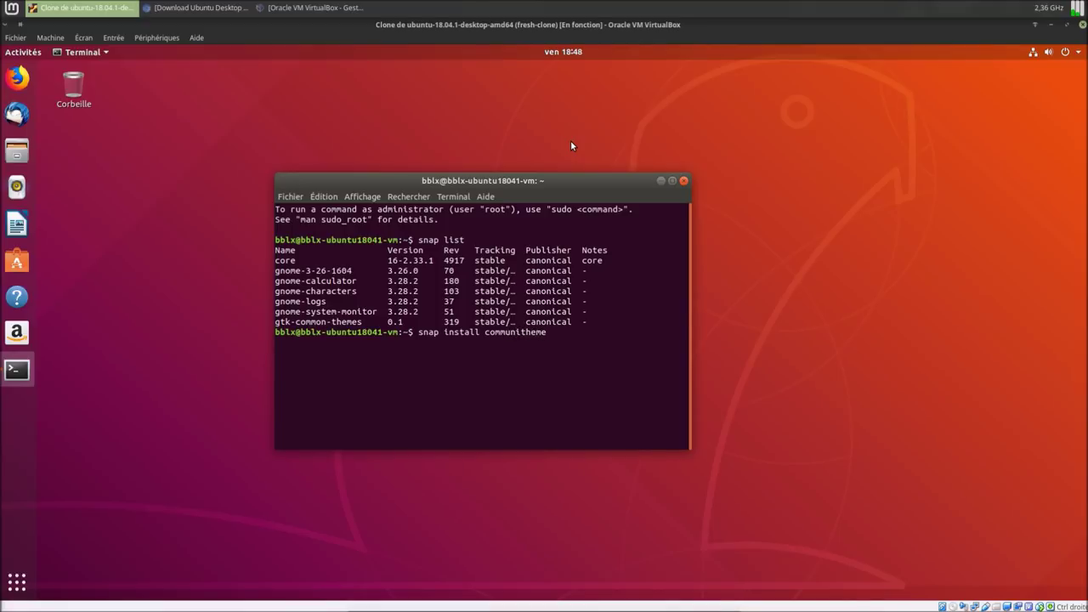
- Try to launch Moniteur système from the applications overview, and dismiss the software problem report
{"action": "left_click", "coordinate": [17, 582]}
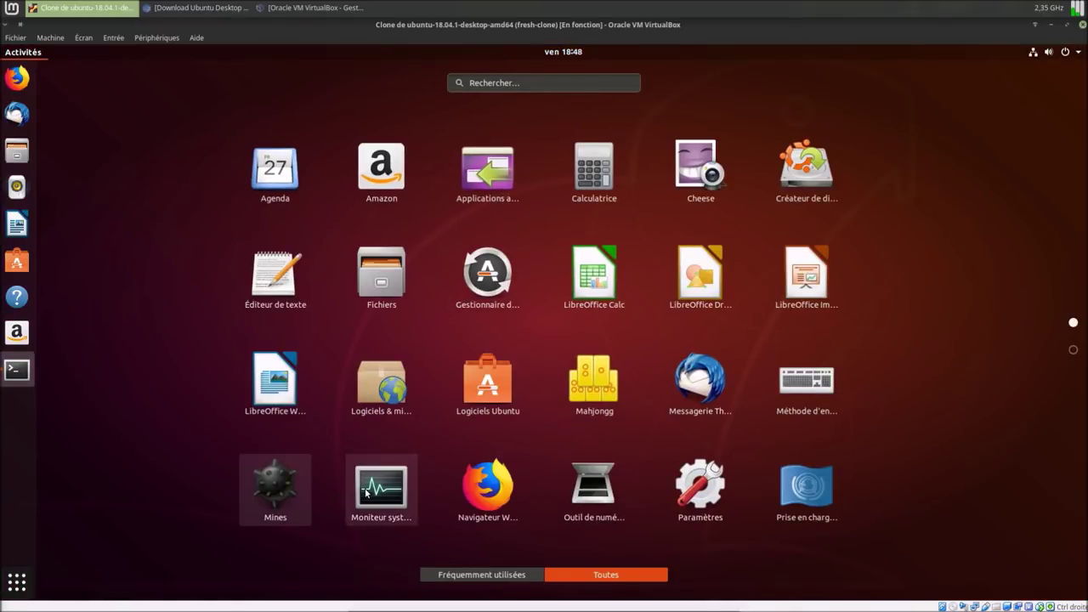
{"action": "left_click", "coordinate": [367, 491]}
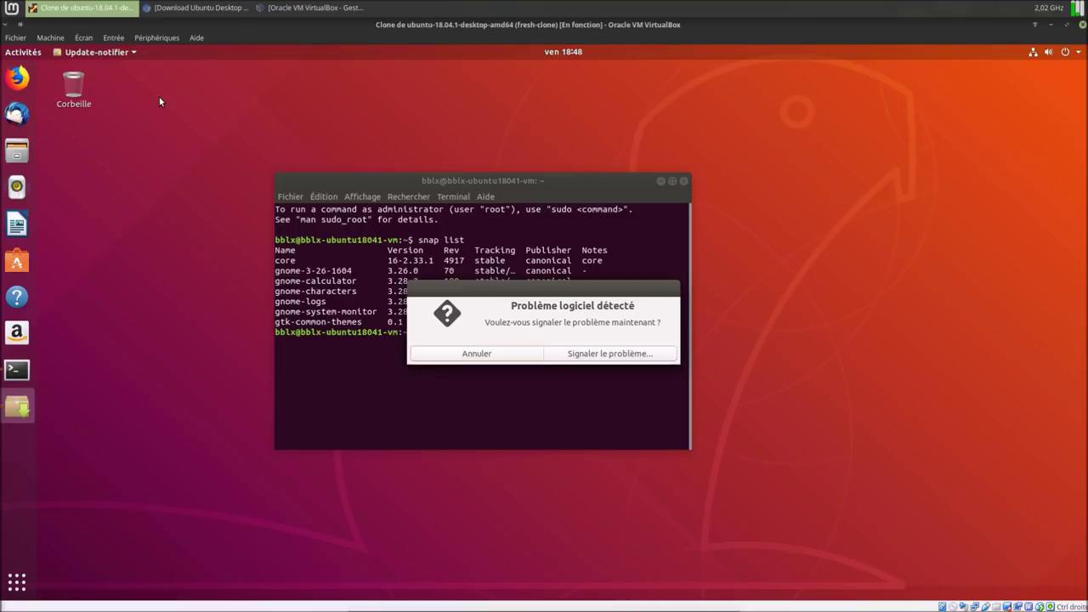
{"action": "left_click", "coordinate": [514, 354]}
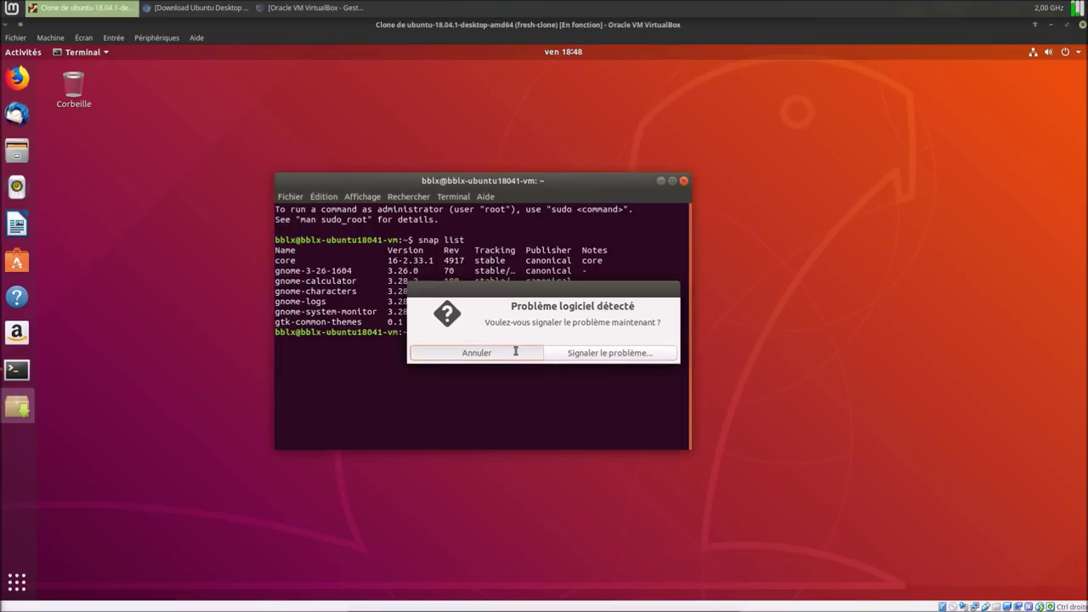
- Launch Moniteur système again to check its loading and theming, move the Terminal window aside, and close the monitor
{"action": "left_click", "coordinate": [16, 584]}
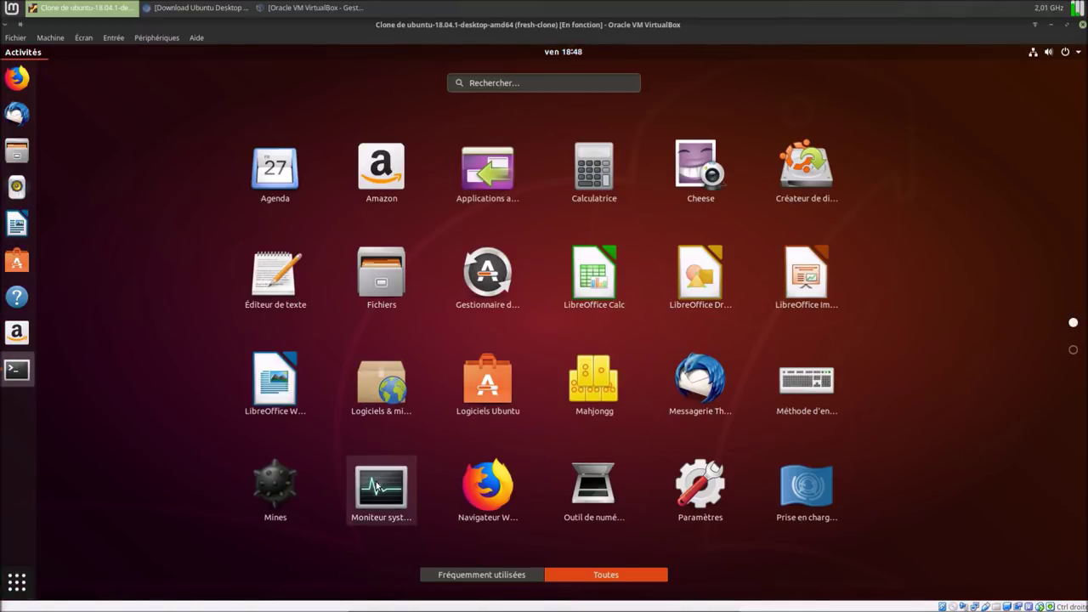
{"action": "left_click", "coordinate": [377, 482]}
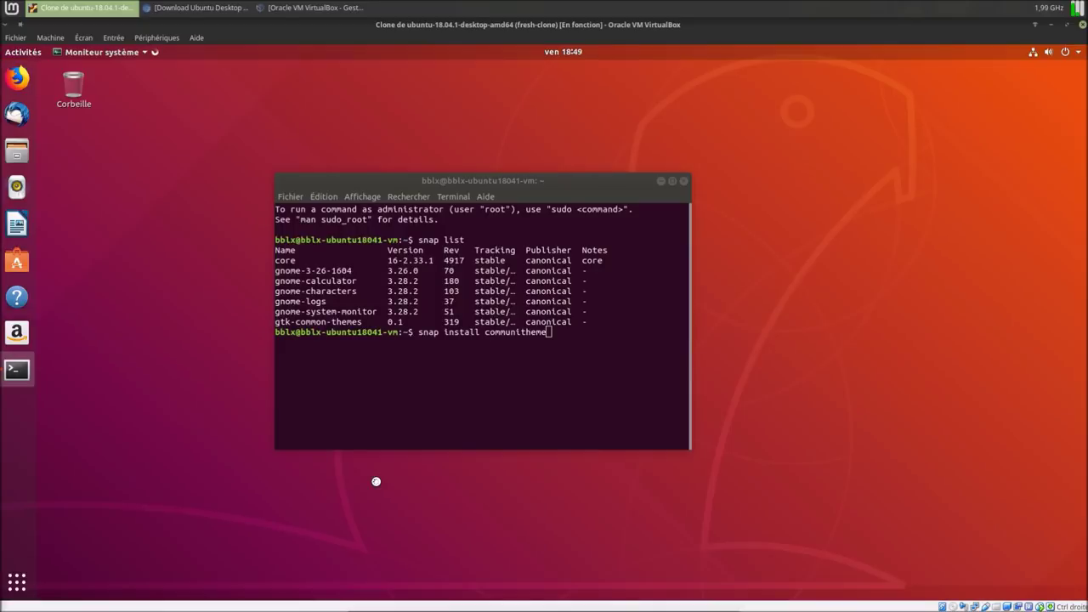
{"action": "left_click_drag", "start_coordinate": [628, 182], "coordinate": [992, 94]}
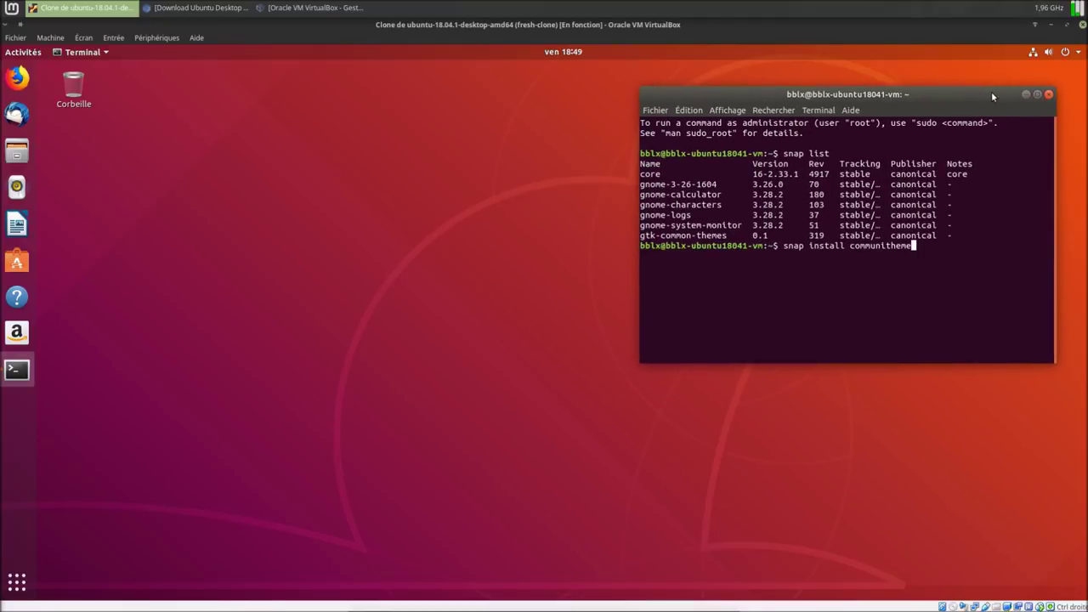
{"action": "left_click", "coordinate": [18, 582]}
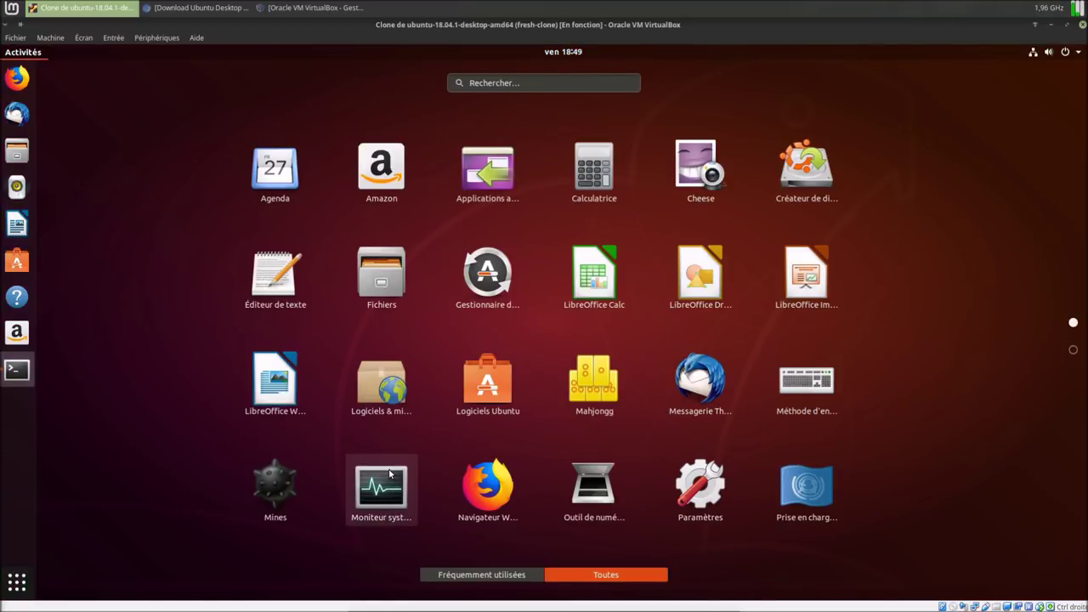
{"action": "left_click", "coordinate": [390, 472]}
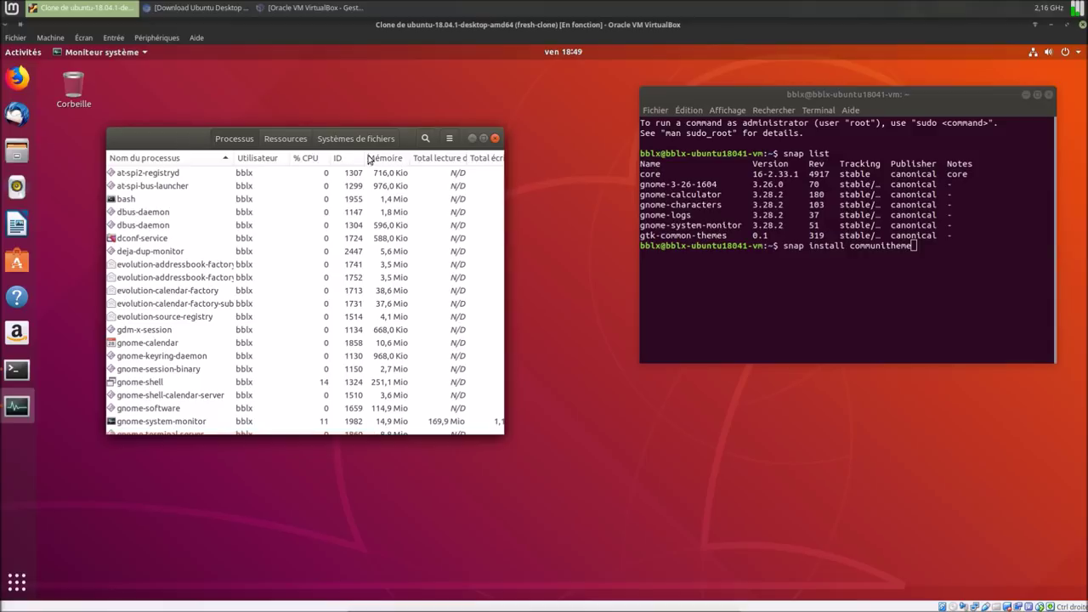
{"action": "left_click", "coordinate": [495, 139]}
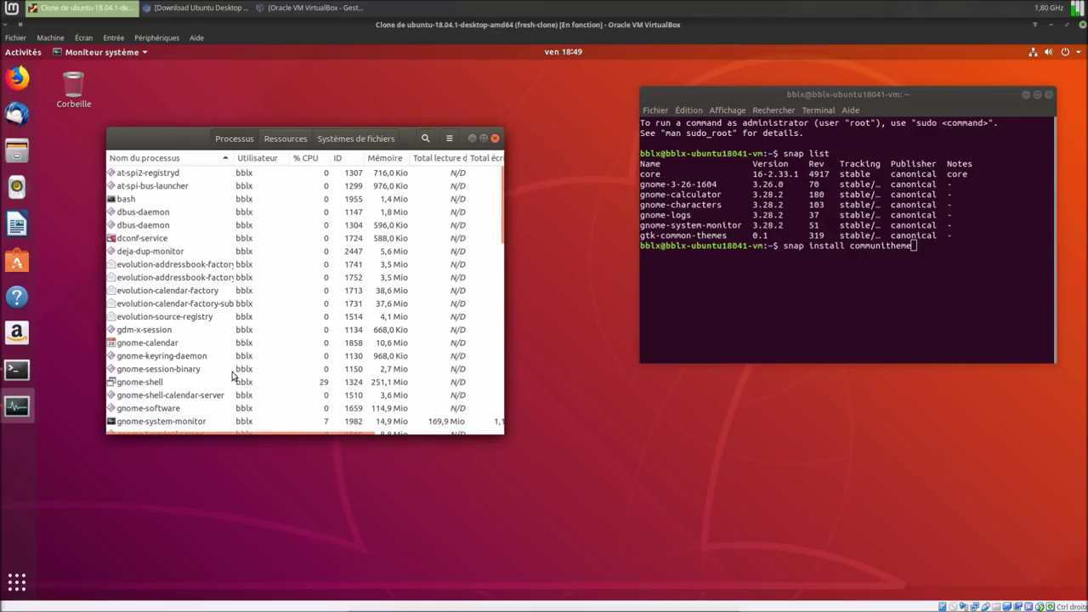
- Launch Calculatrice by searching the applications for "cal" to check its loading and theming, and close its window
{"action": "left_click", "coordinate": [17, 583]}
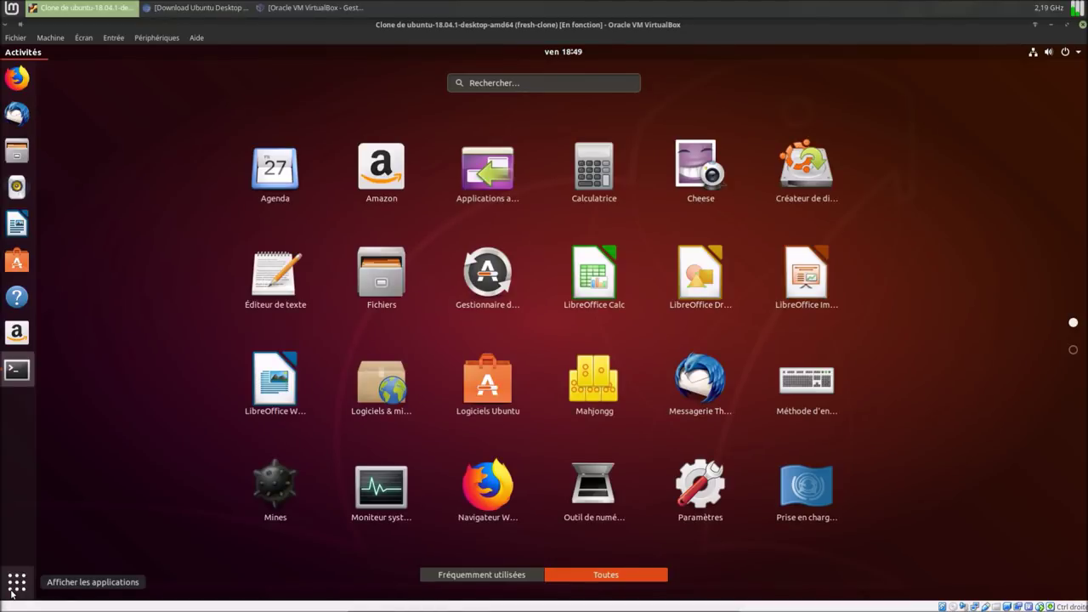
{"action": "type", "text": "cal"}
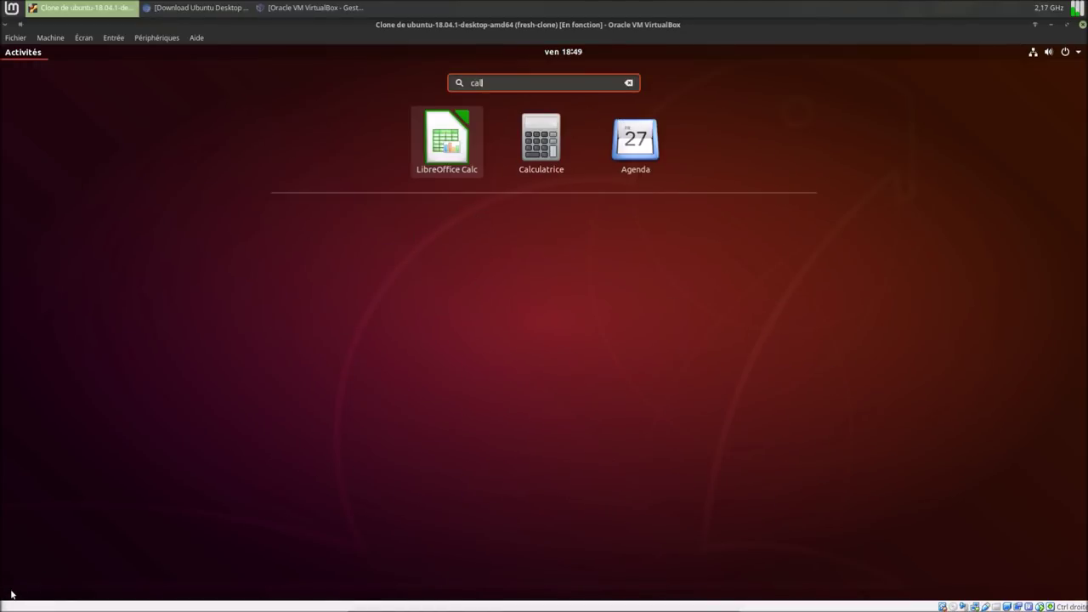
{"action": "left_click", "coordinate": [550, 151]}
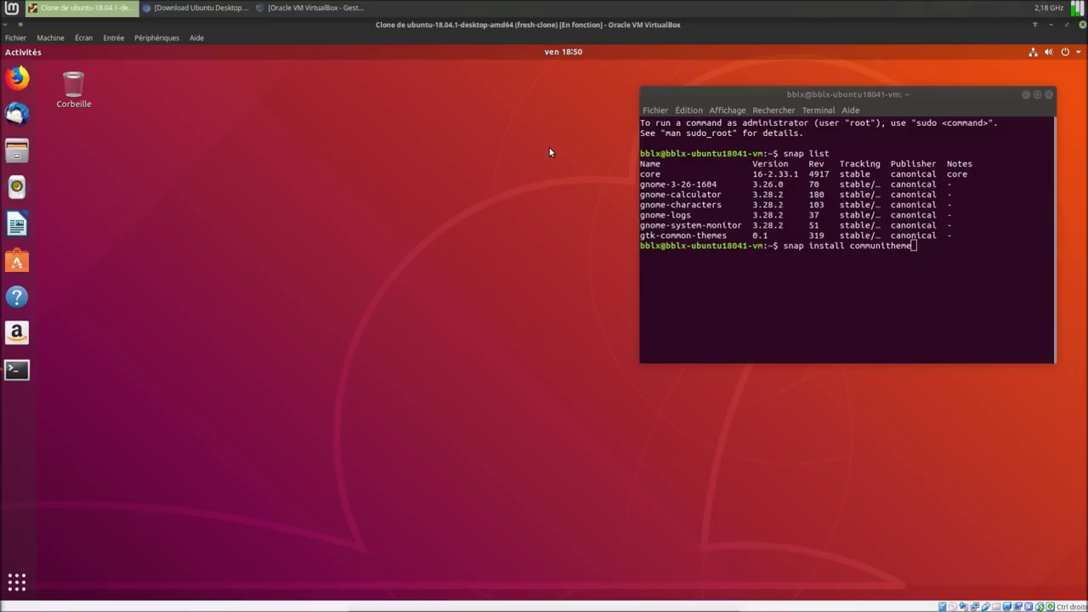
{"action": "left_click", "coordinate": [17, 583]}
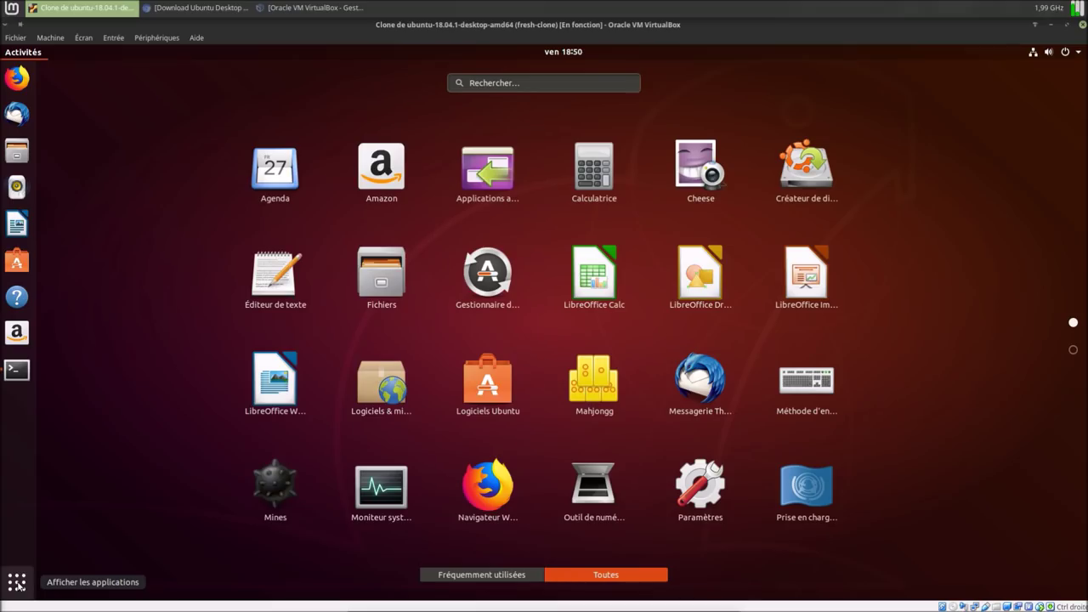
{"action": "type", "text": "c"}
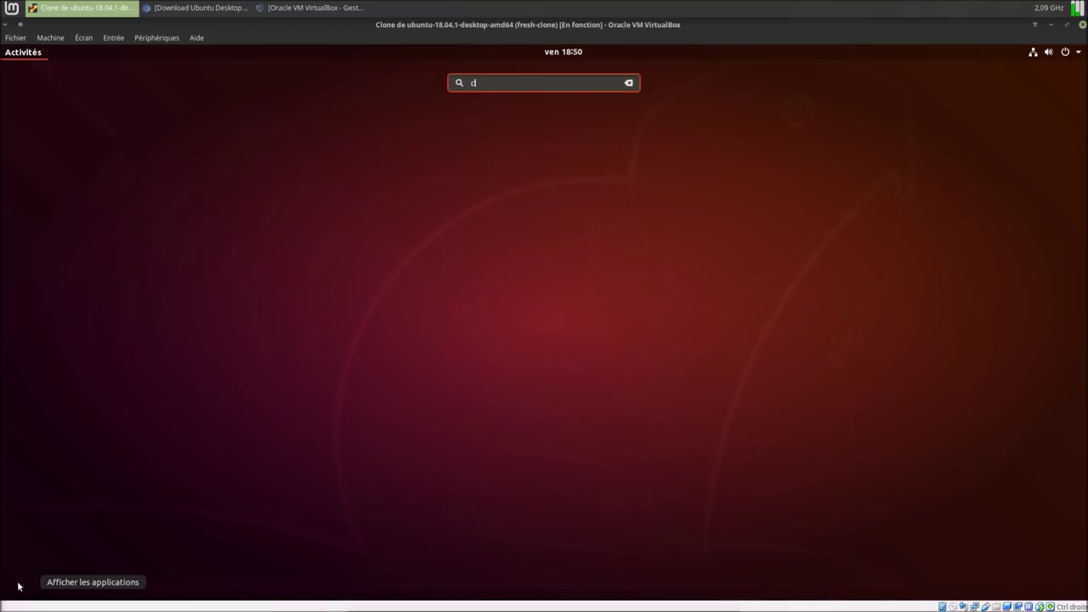
{"action": "type", "text": "all"}
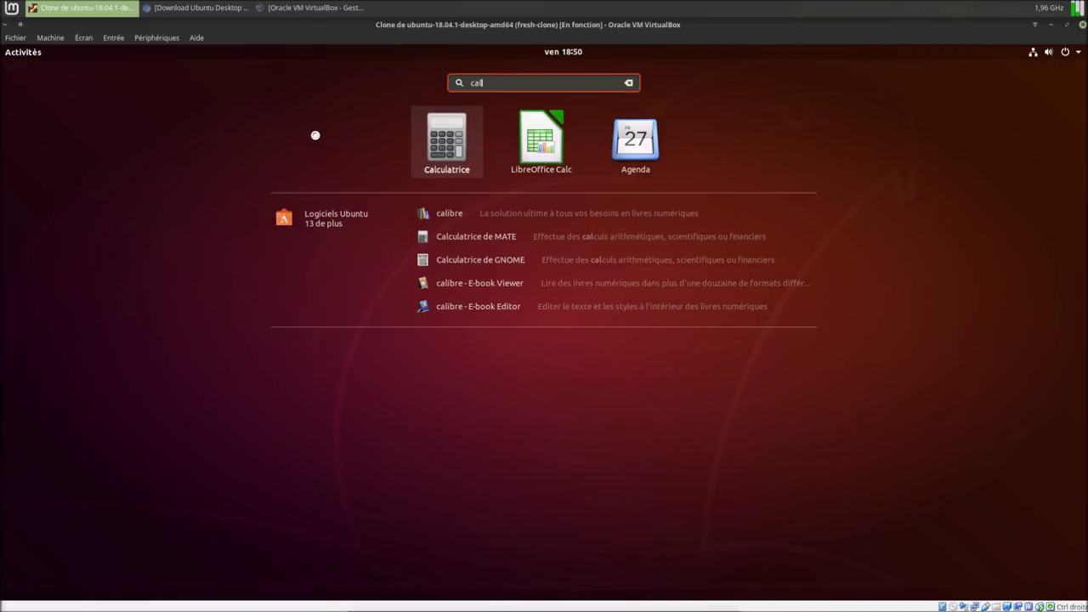
{"action": "key", "text": "Return"}
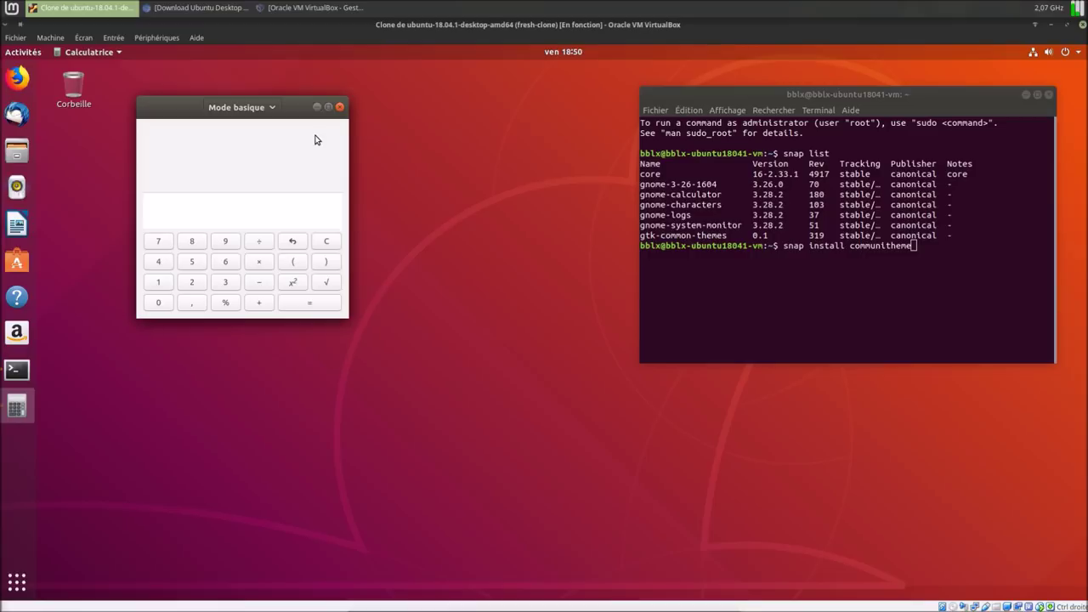
{"action": "left_click", "coordinate": [340, 109]}
- Run the prepared communitheme snap installation and authenticate it with the account password
{"action": "key", "text": "Return"}
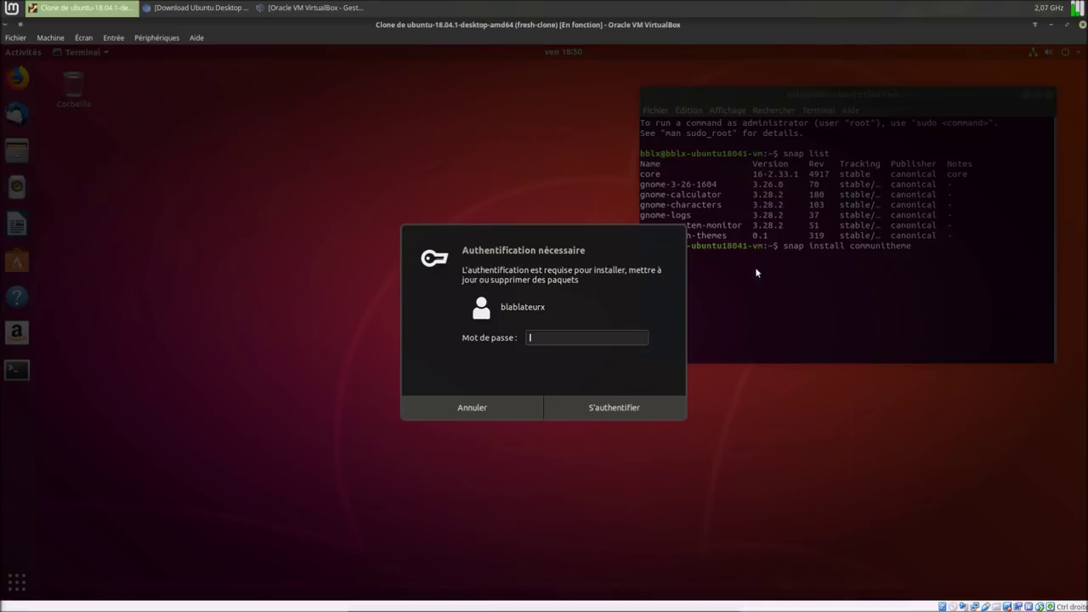
{"action": "type", "text": "******"}
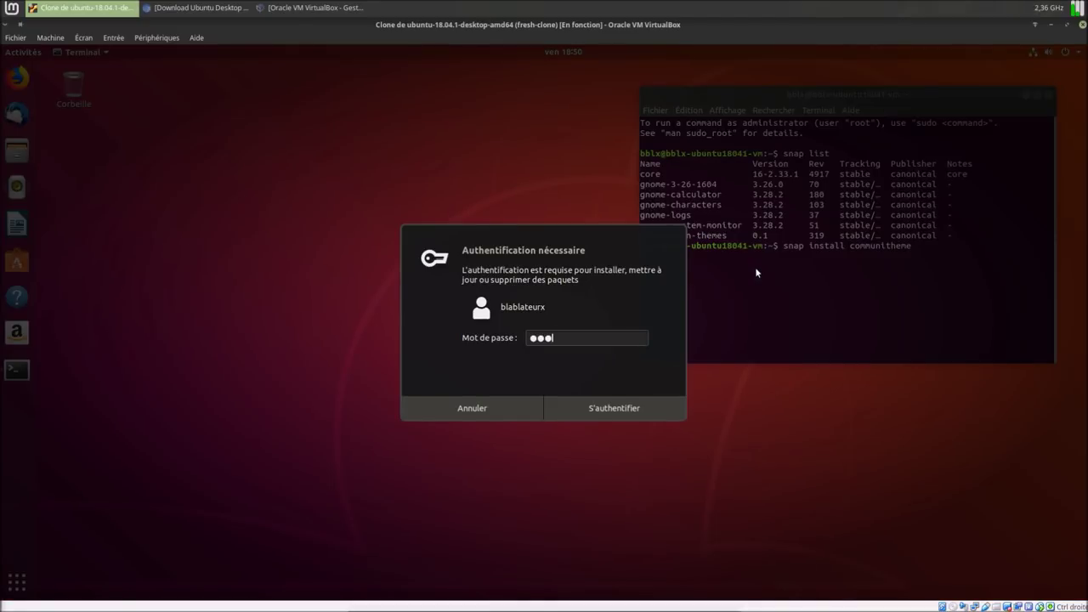
{"action": "key", "text": "Return"}
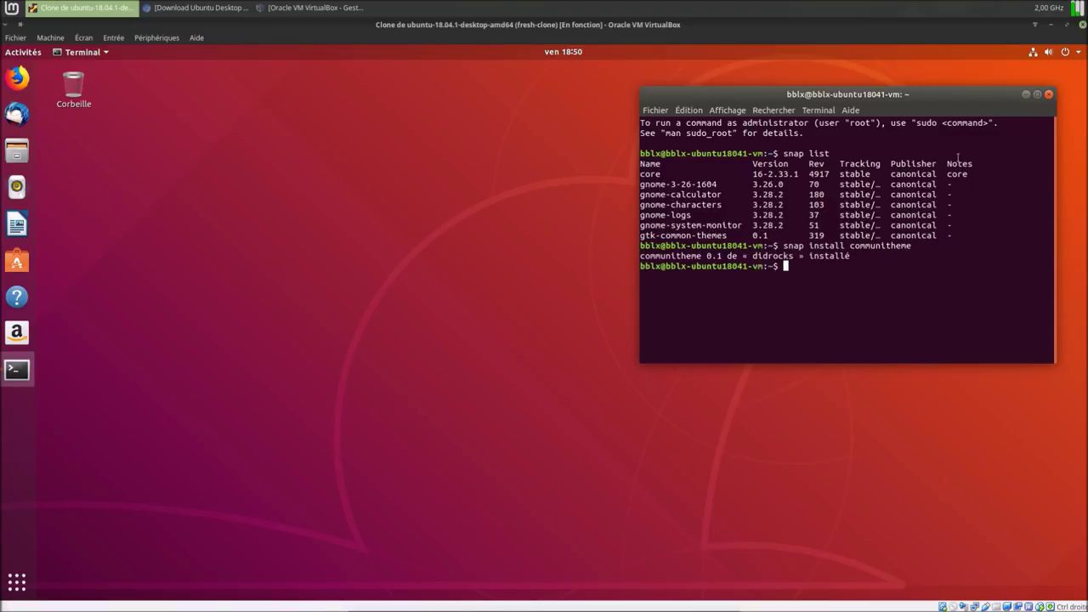
- Reboot the Ubuntu 18.04.1 virtual machine with sudo reboot, authenticating with the account password
{"action": "type", "text": "sudo reboot"}
{"action": "key", "text": "Return"}
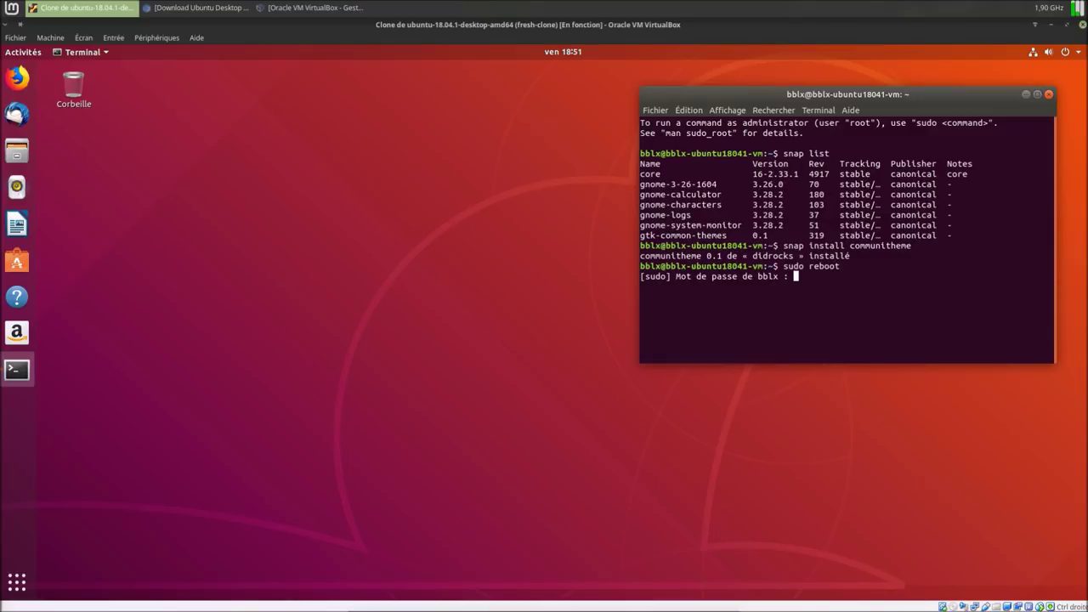
{"action": "key", "text": "Return"}
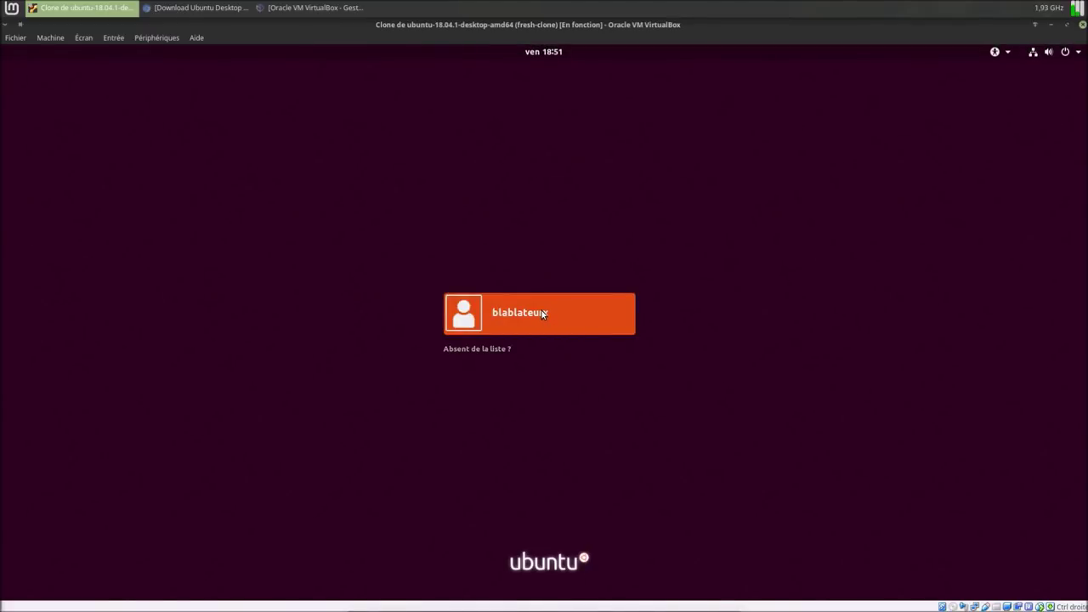
- Check the available session choices on the login screen and log in with the account password, keeping the default session
{"action": "left_click", "coordinate": [541, 312]}
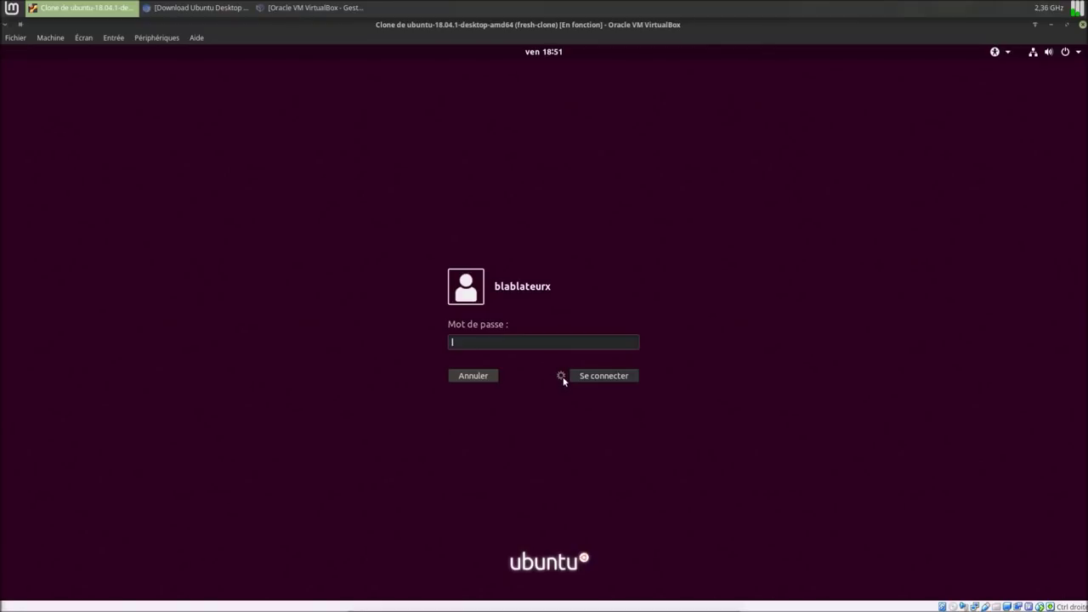
{"action": "left_click", "coordinate": [562, 379]}
{"action": "left_click", "coordinate": [534, 342]}
{"action": "type", "text": "******"}
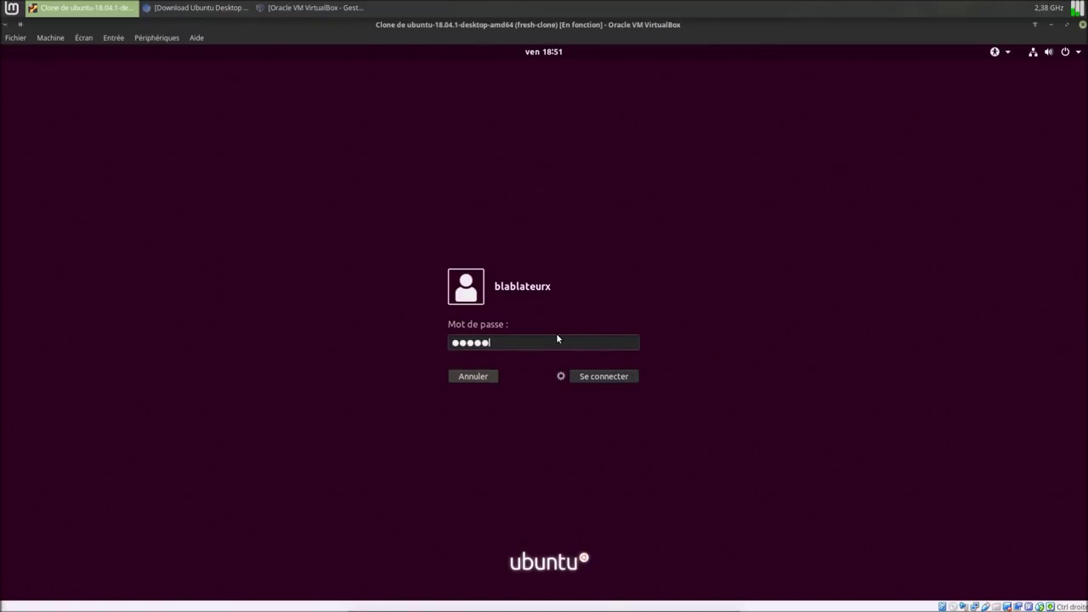
{"action": "key", "text": "Return"}
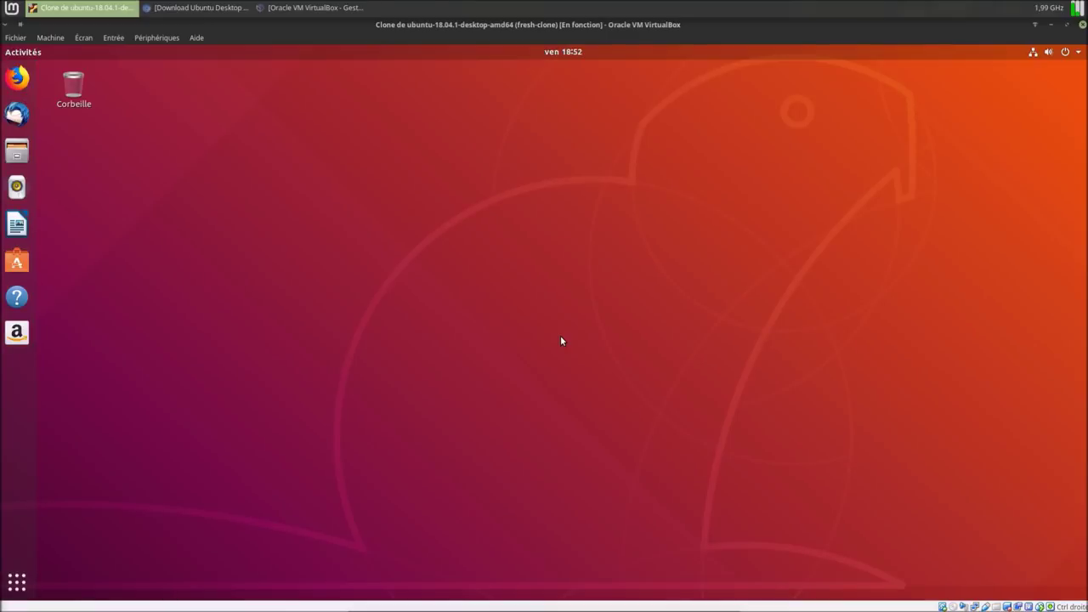
- Launch Moniteur système from the applications overview to check its theming, move its window toward the middle of the desktop, and close it
{"action": "left_click", "coordinate": [22, 581]}
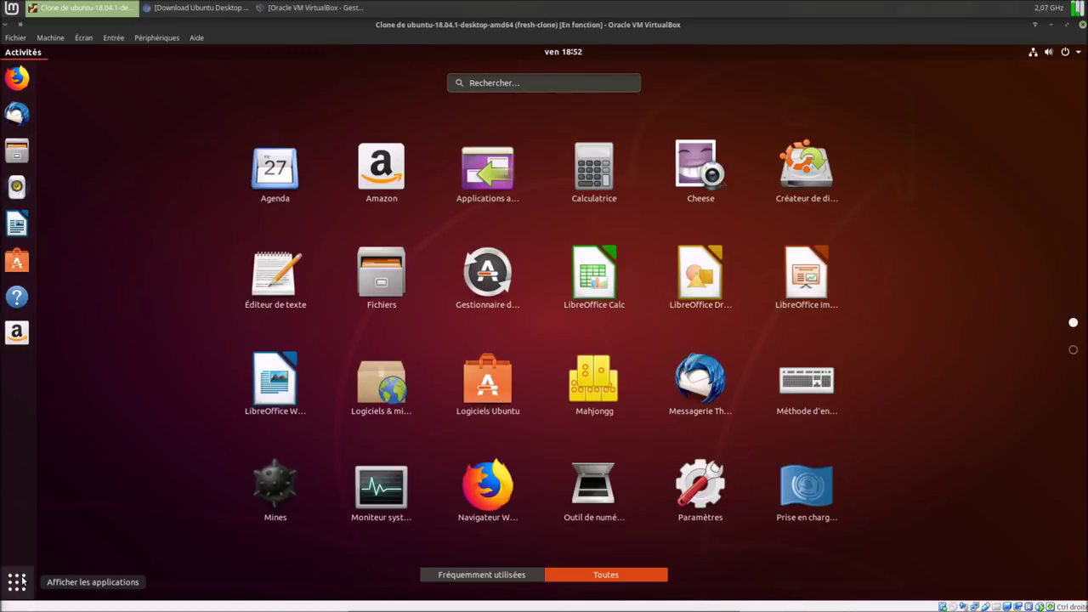
{"action": "left_click", "coordinate": [374, 493]}
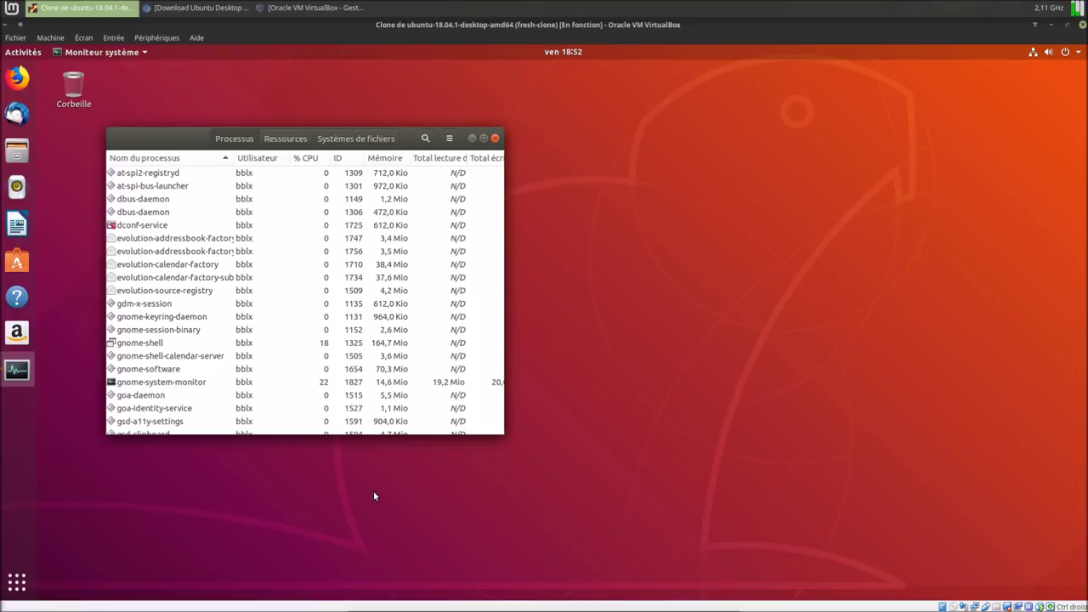
{"action": "left_click_drag", "start_coordinate": [187, 142], "coordinate": [238, 178]}
{"action": "left_click_drag", "start_coordinate": [338, 219], "coordinate": [449, 177]}
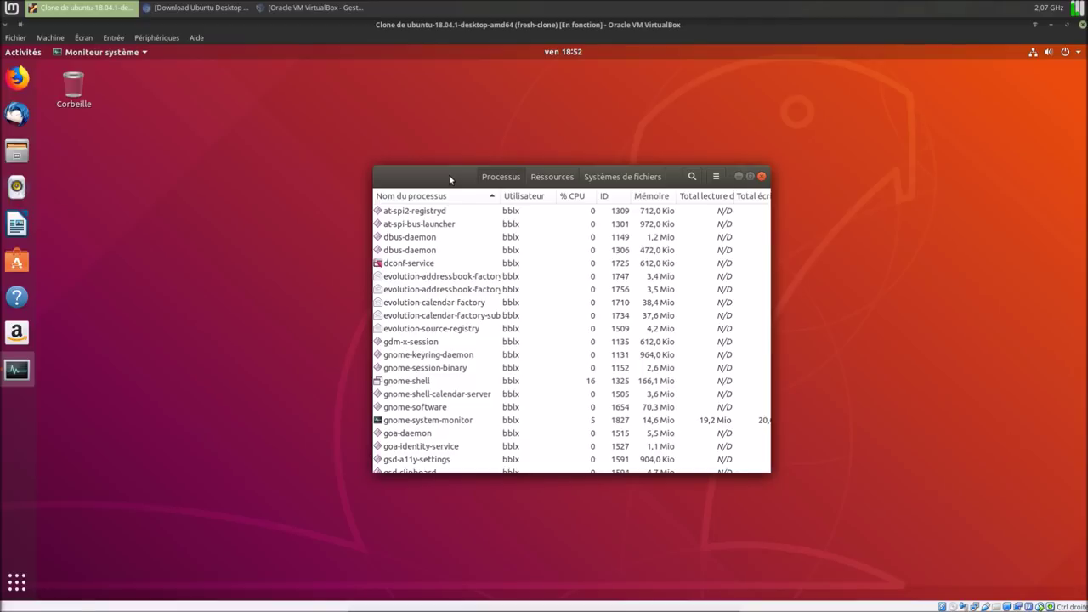
{"action": "left_click", "coordinate": [765, 178]}
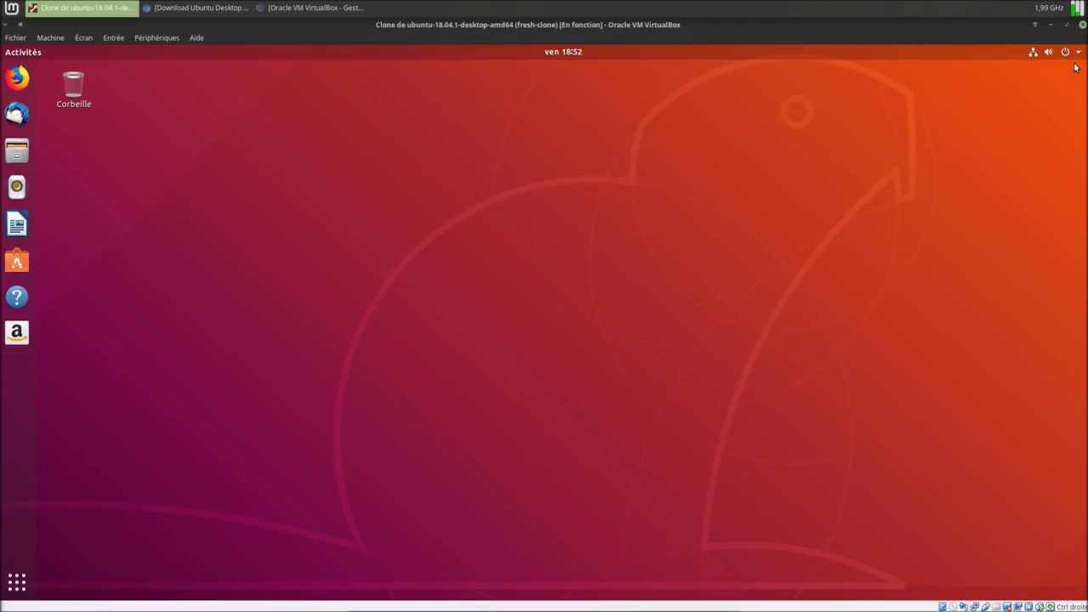
- Log out of the current desktop session and confirm the logout
{"action": "left_click", "coordinate": [1079, 52]}
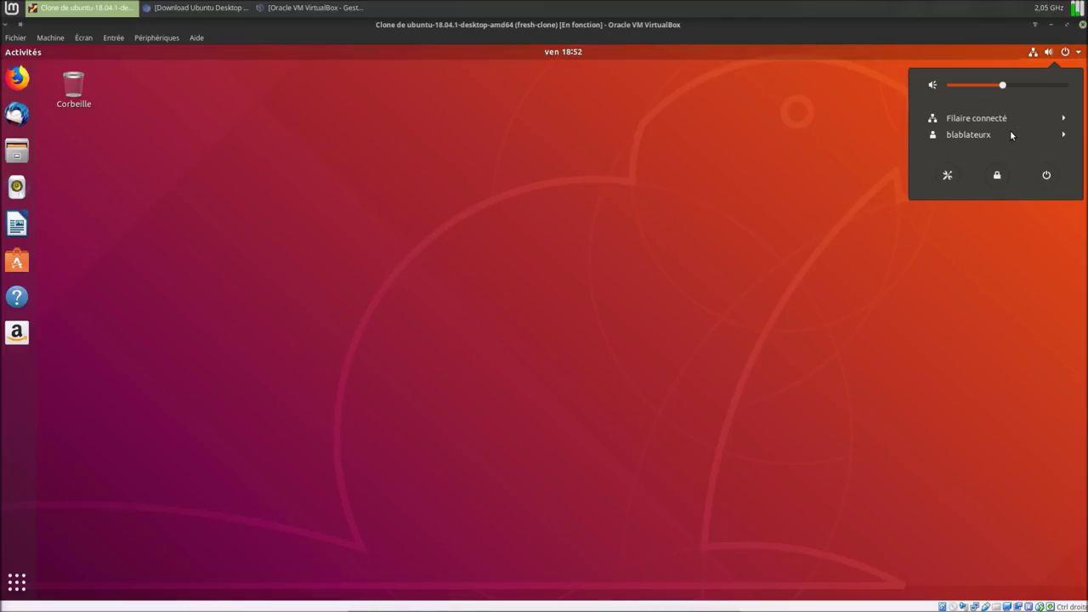
{"action": "left_click", "coordinate": [1008, 136]}
{"action": "left_click", "coordinate": [986, 150]}
{"action": "left_click", "coordinate": [630, 369]}
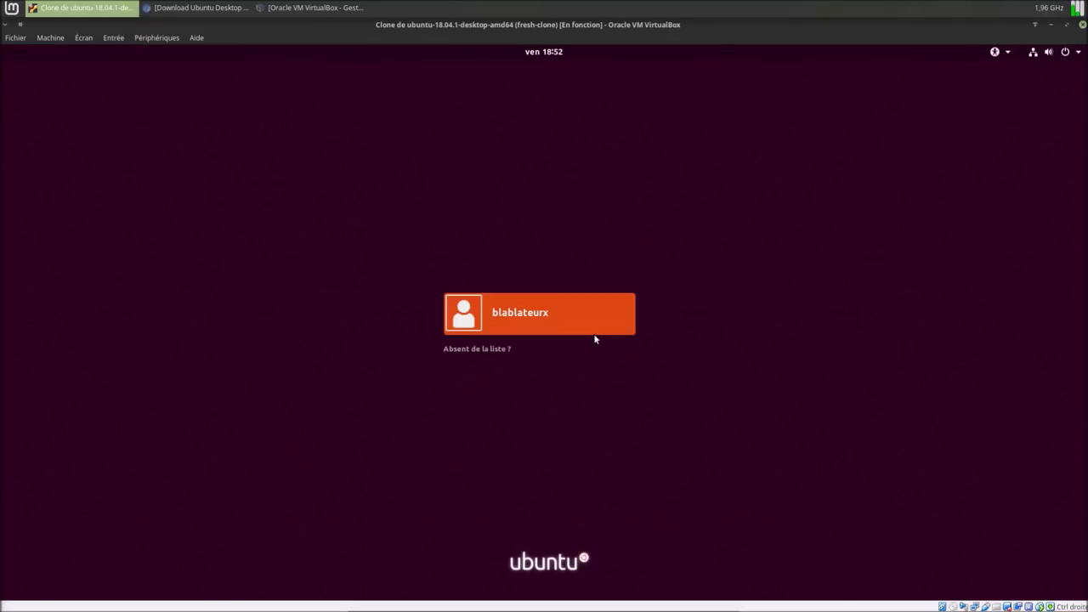
- Choose the "Ubuntu avec le snap Communitheme" session for the account and log in with the account password
{"action": "left_click", "coordinate": [533, 322]}
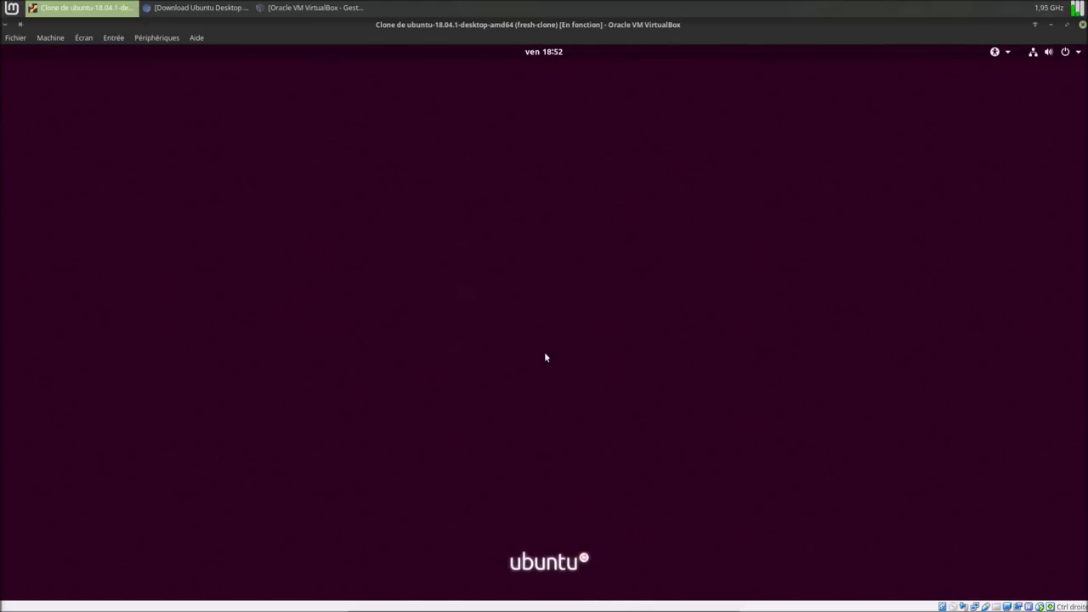
{"action": "left_click", "coordinate": [561, 375]}
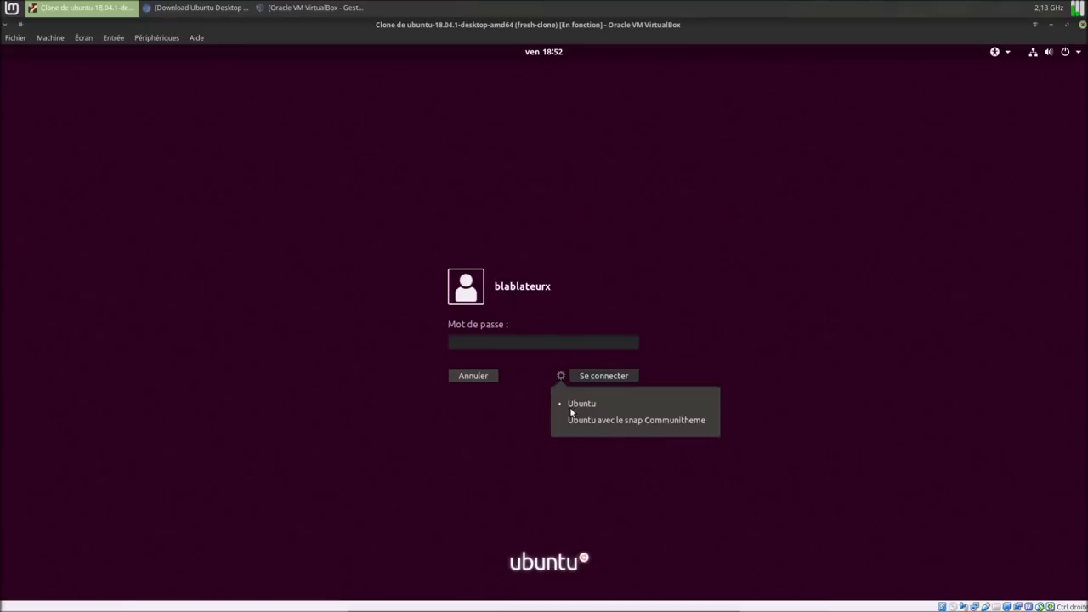
{"action": "left_click", "coordinate": [578, 420]}
{"action": "type", "text": "******"}
{"action": "key", "text": "Return"}
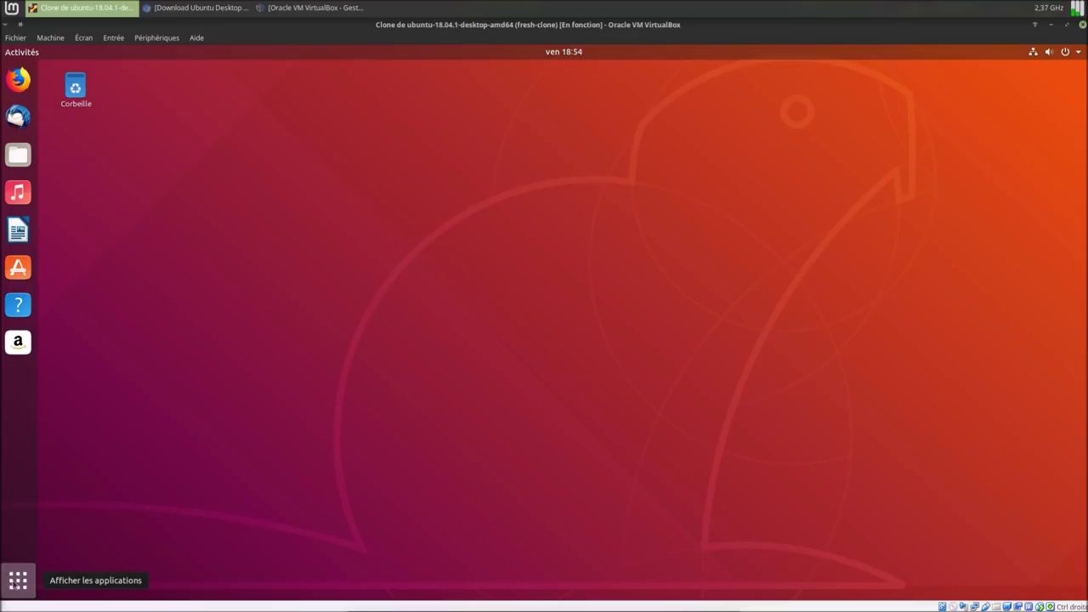
- Launch Moniteur système and Calculatrice from the applications overview to check their theming, and dismiss the software problem report
{"action": "left_click", "coordinate": [17, 582]}
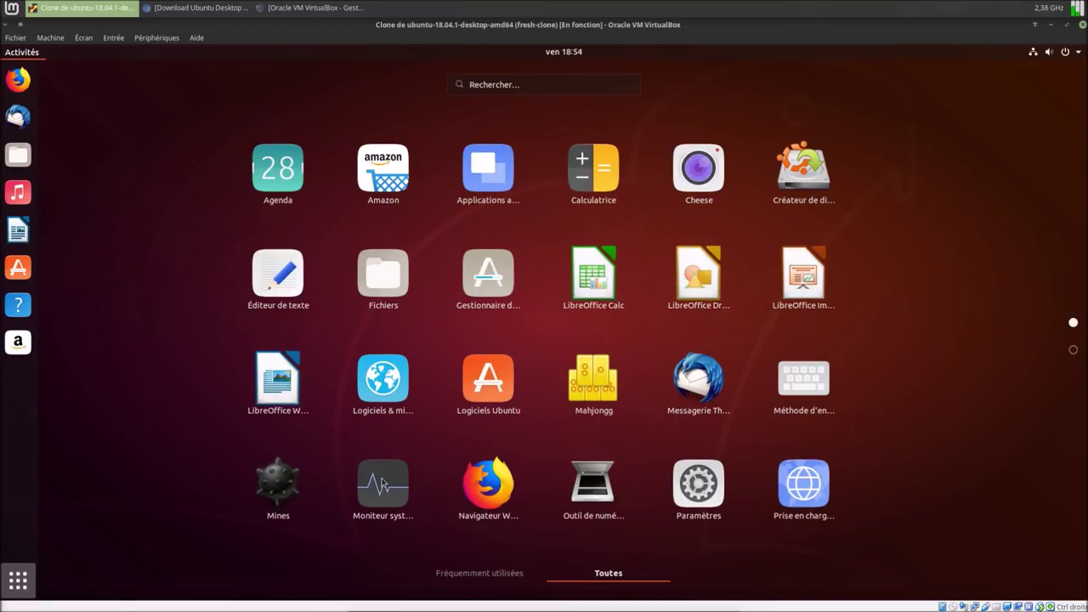
{"action": "left_click", "coordinate": [383, 482]}
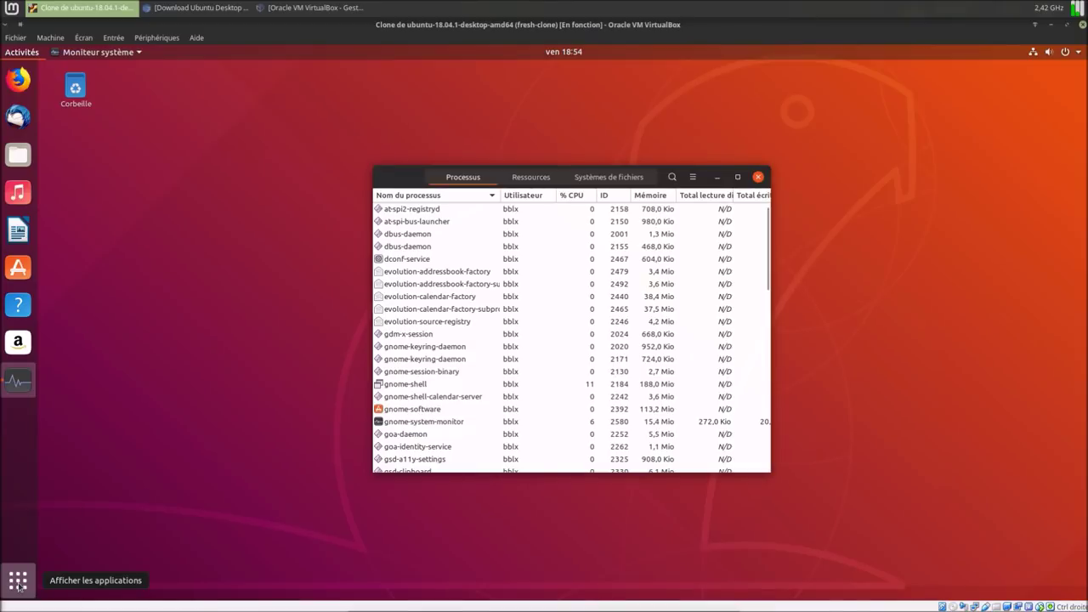
{"action": "left_click", "coordinate": [18, 584]}
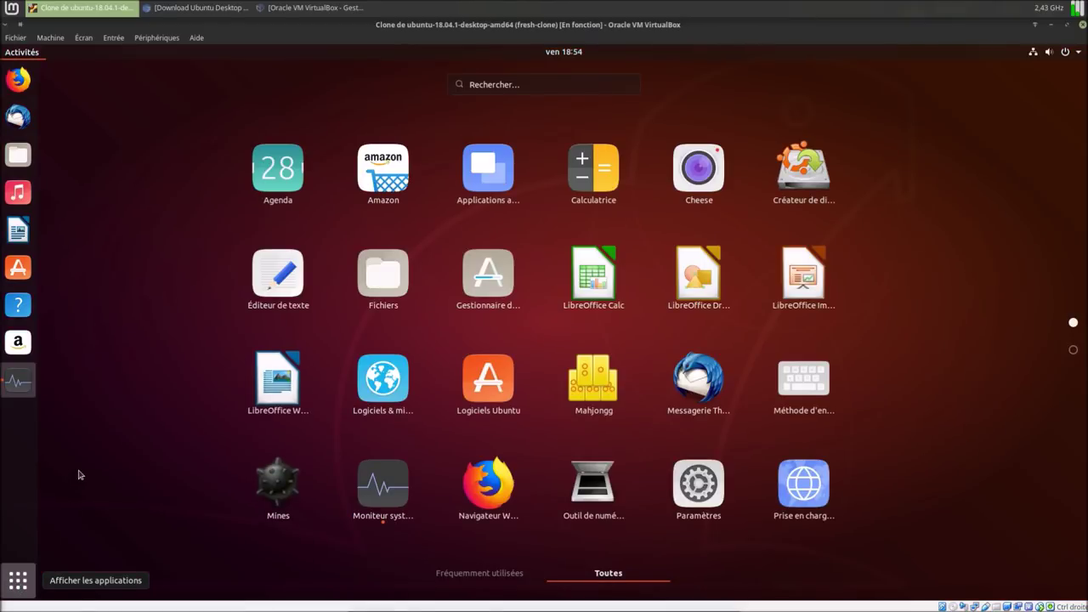
{"action": "left_click", "coordinate": [391, 379]}
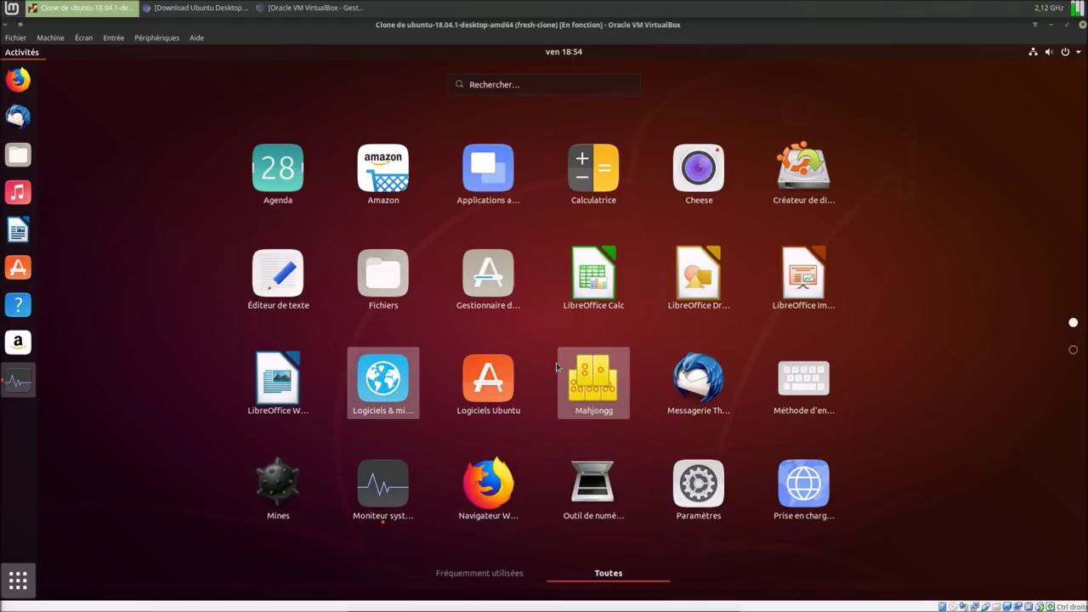
{"action": "scroll", "coordinate": [557, 367], "scroll_direction": "down", "scroll_amount": 1}
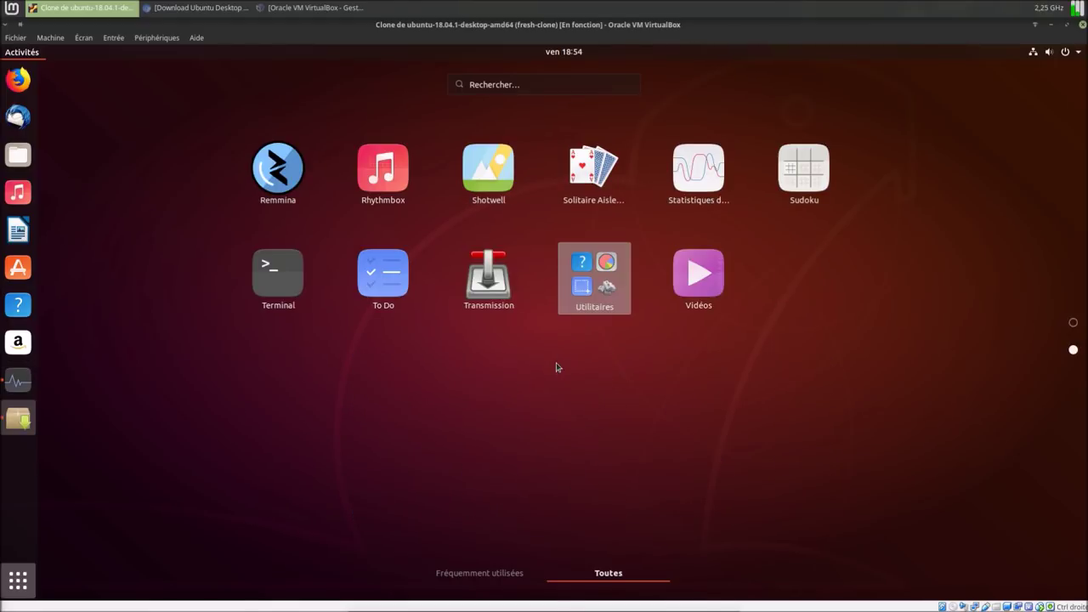
{"action": "scroll", "coordinate": [557, 366], "scroll_direction": "up", "scroll_amount": 1}
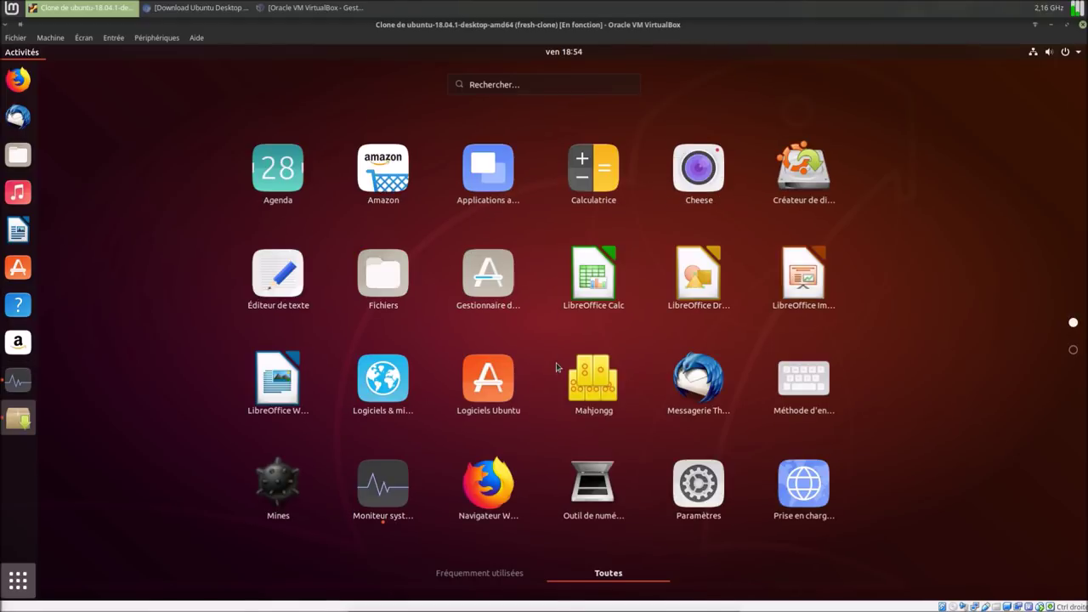
{"action": "left_click", "coordinate": [595, 174]}
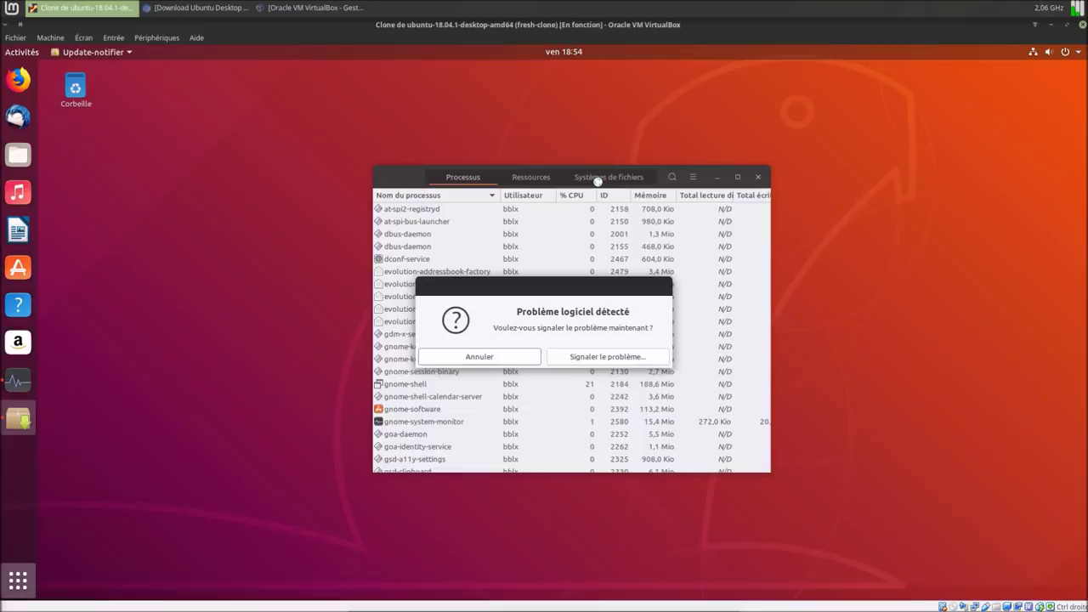
{"action": "left_click", "coordinate": [515, 357]}
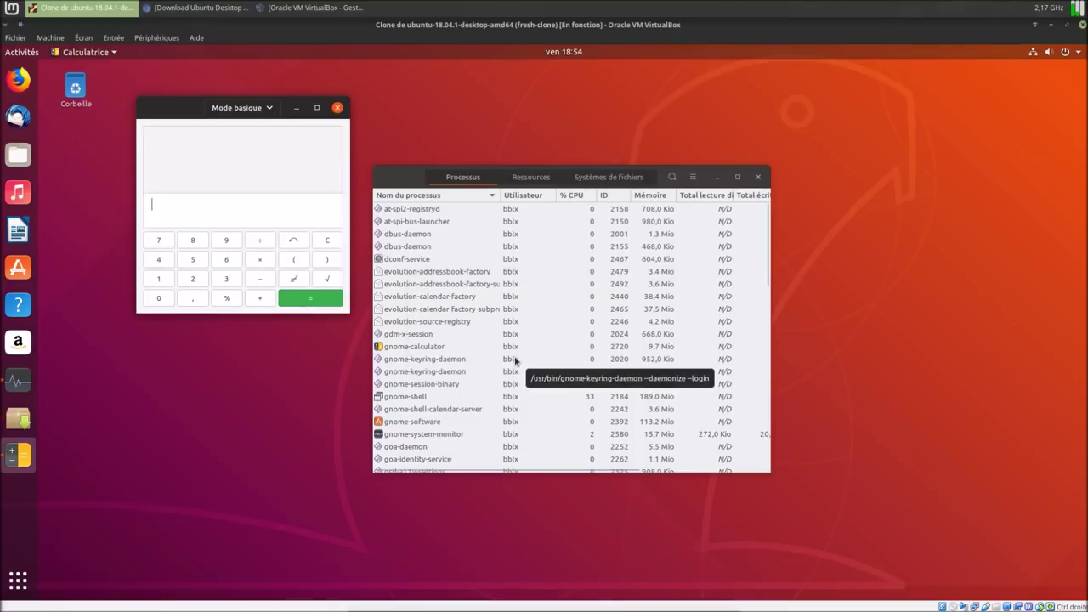